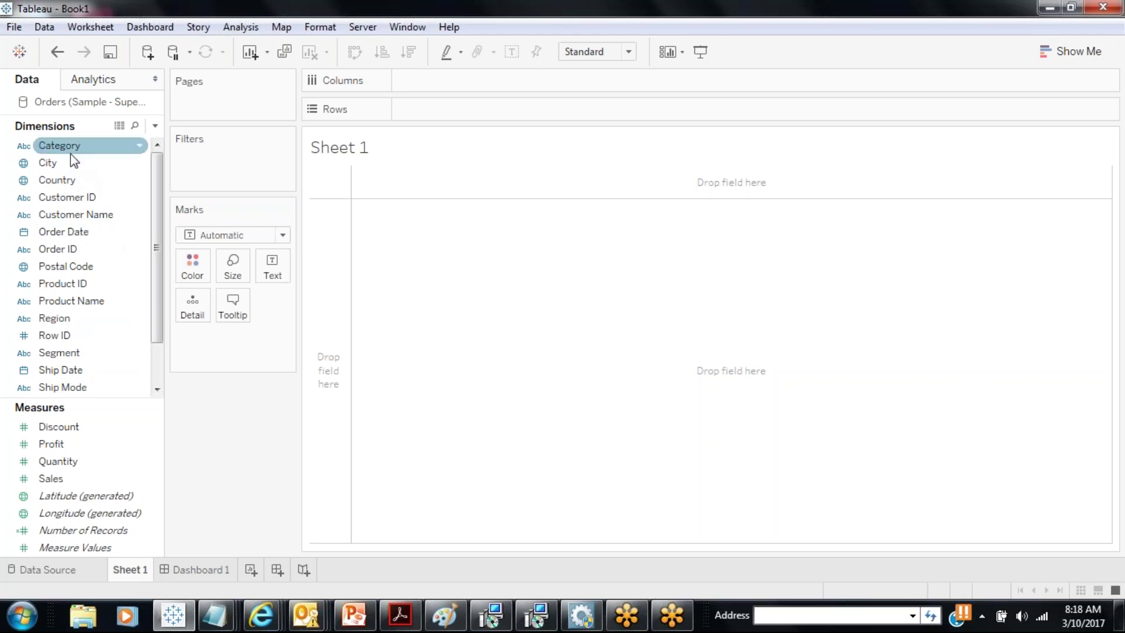
# Place Order Date on the rows and expand it to show both year and quarter.
pyautogui.moveTo(157, 332); pyautogui.dragTo(157, 387)
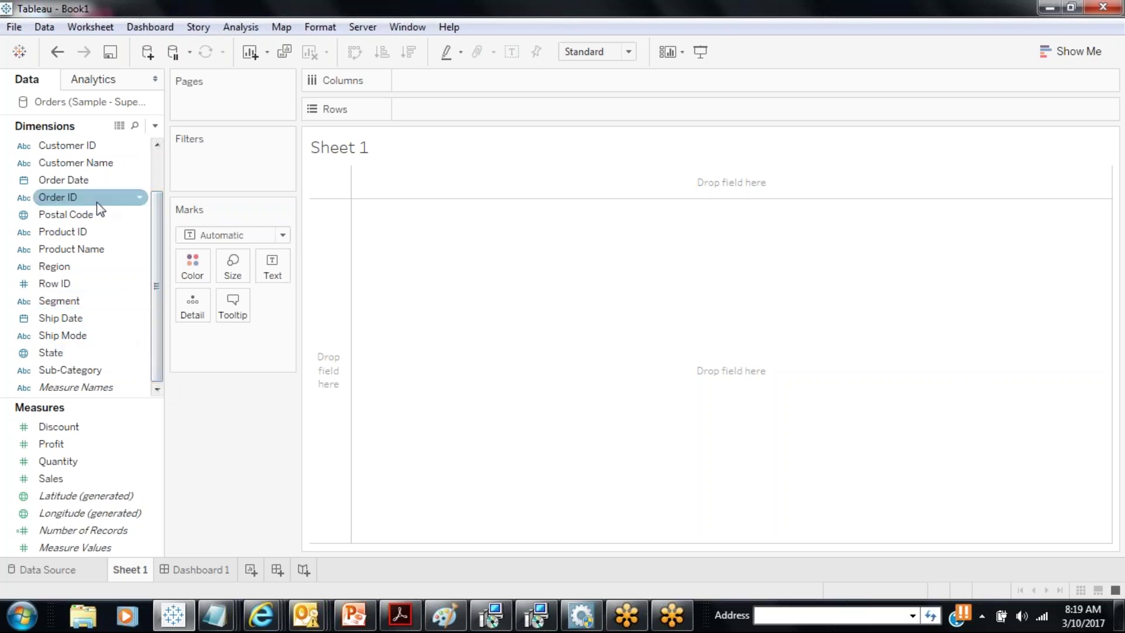
pyautogui.moveTo(96, 180); pyautogui.dragTo(406, 117)
pyautogui.click(407, 110)
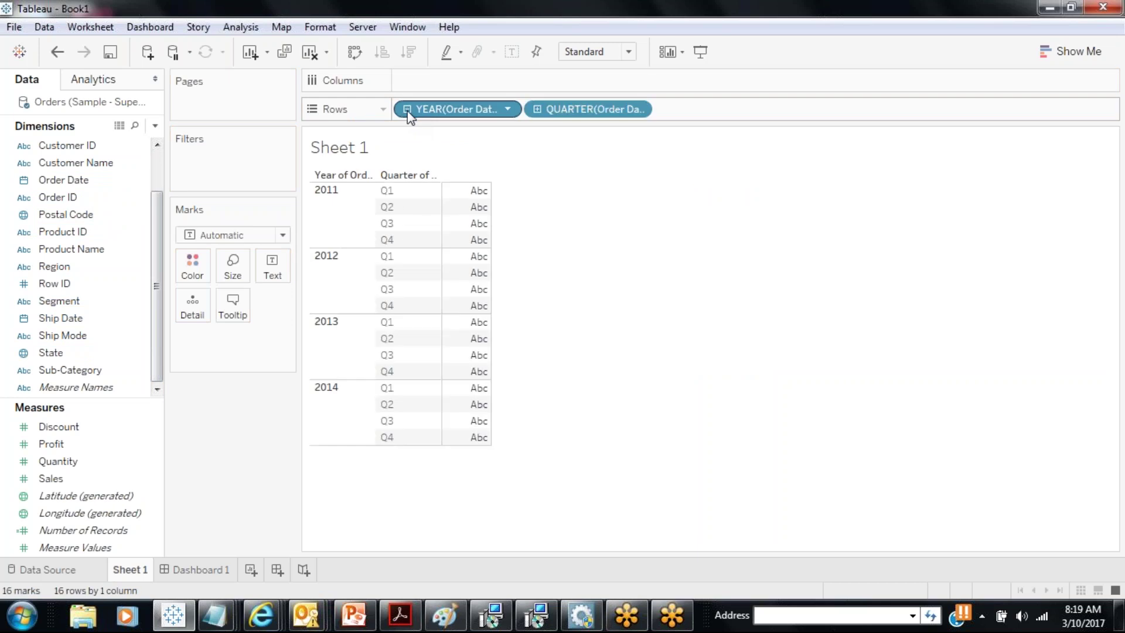
# Add Segment and Region to the columns, with Region placed before Segment.
pyautogui.click(104, 304)
pyautogui.moveTo(107, 310); pyautogui.dragTo(422, 82)
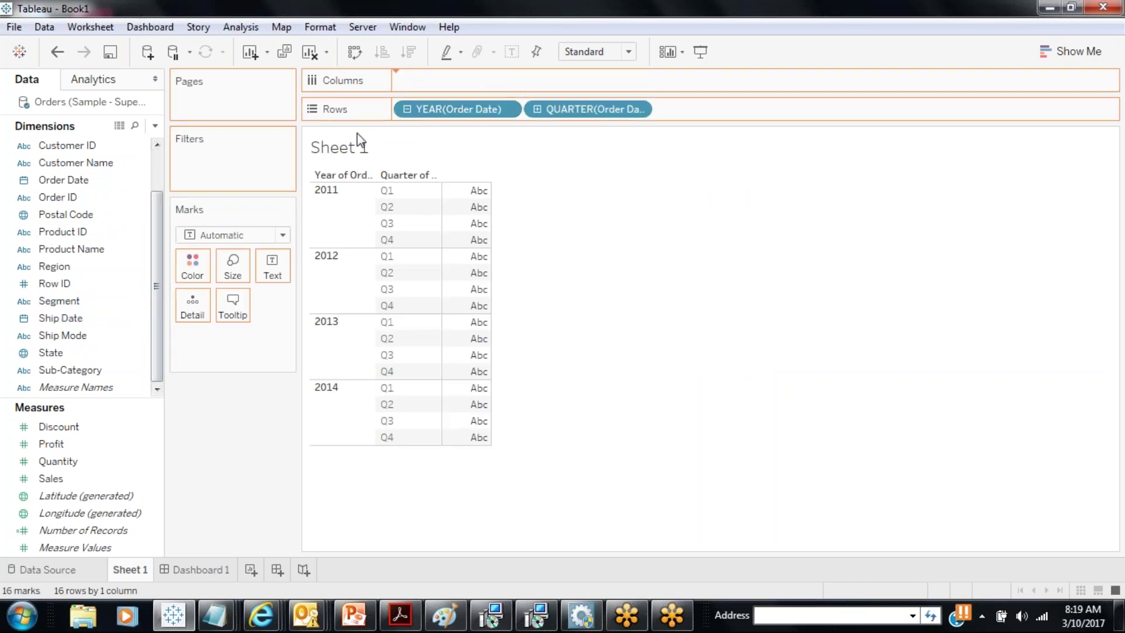
pyautogui.moveTo(73, 266); pyautogui.dragTo(419, 77)
# Create an inline INDEX() calculation on the marks and show it as text in the table cells.
pyautogui.doubleClick(239, 358)
pyautogui.write('INDEX')
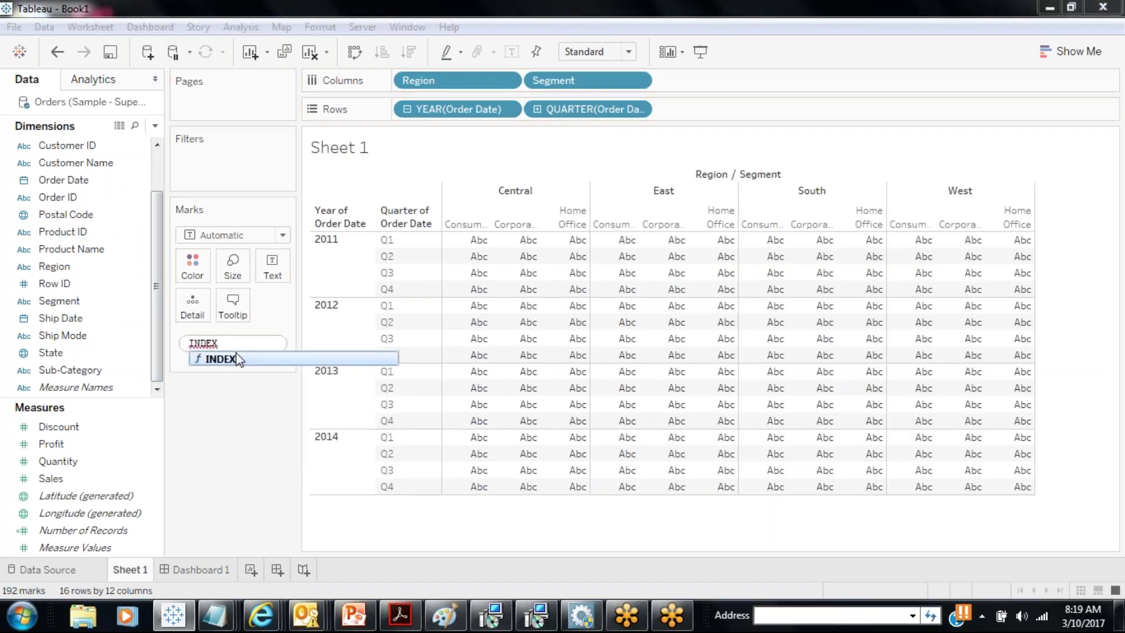
pyautogui.click(237, 359)
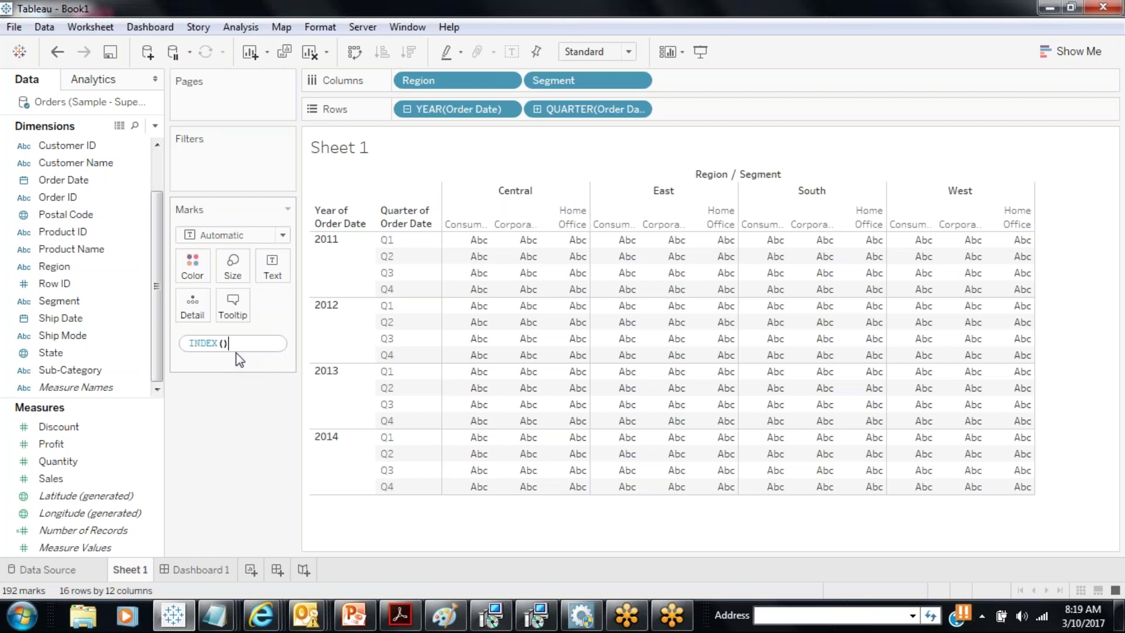
pyautogui.press('Return')
pyautogui.moveTo(226, 344); pyautogui.dragTo(272, 268)
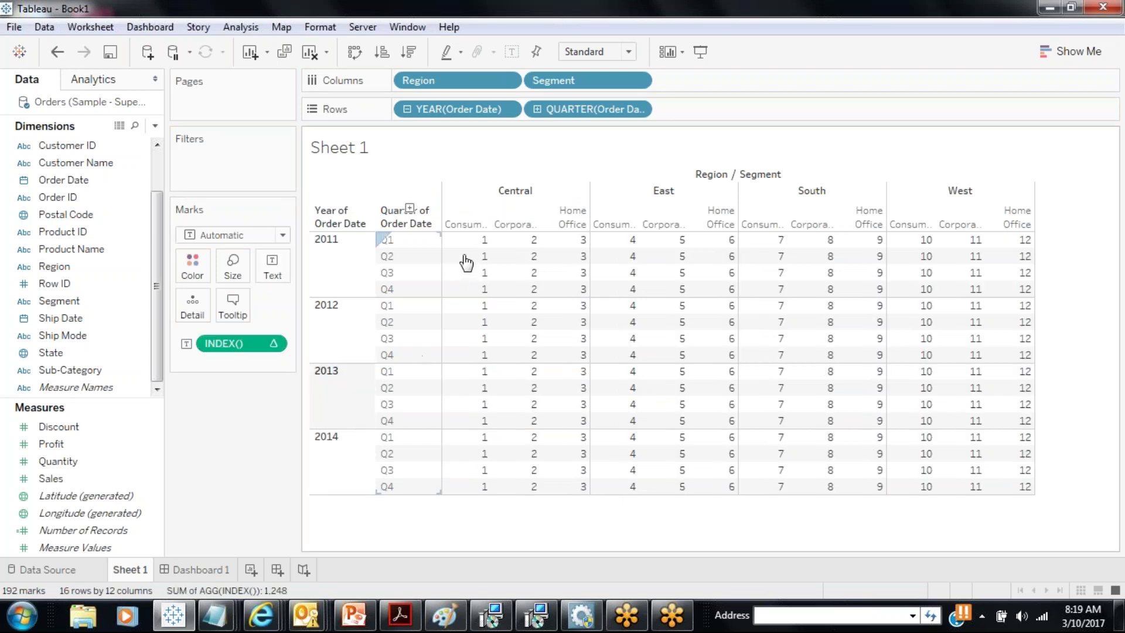
pyautogui.moveTo(464, 252)
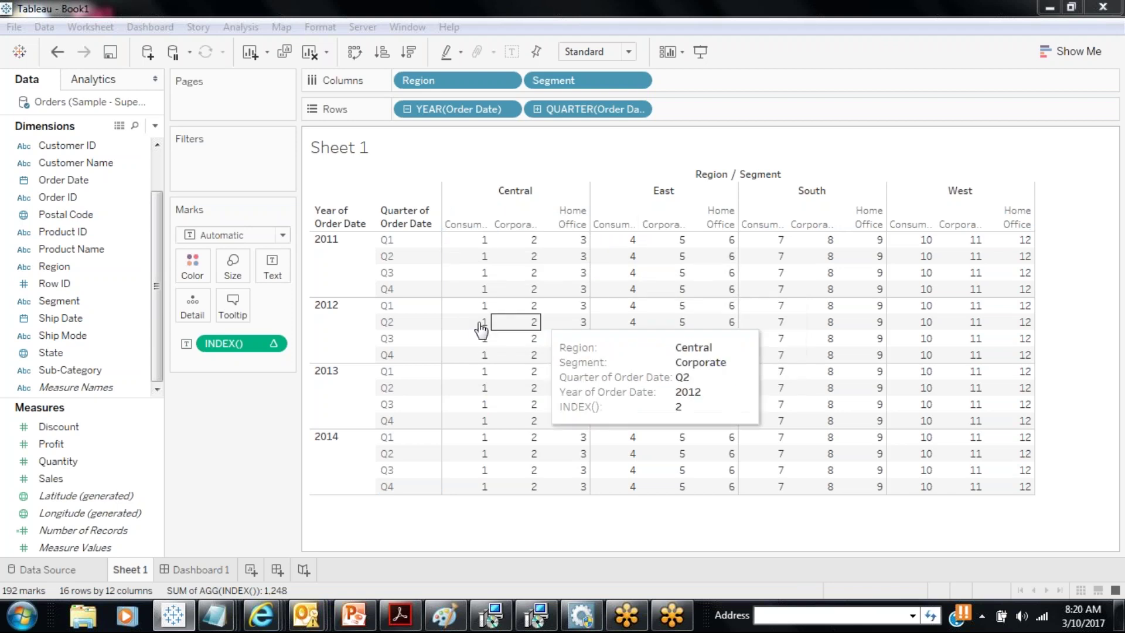
# Remove Segment from the columns to leave only Region, and add it back after Region.
pyautogui.moveTo(589, 87); pyautogui.dragTo(229, 433)
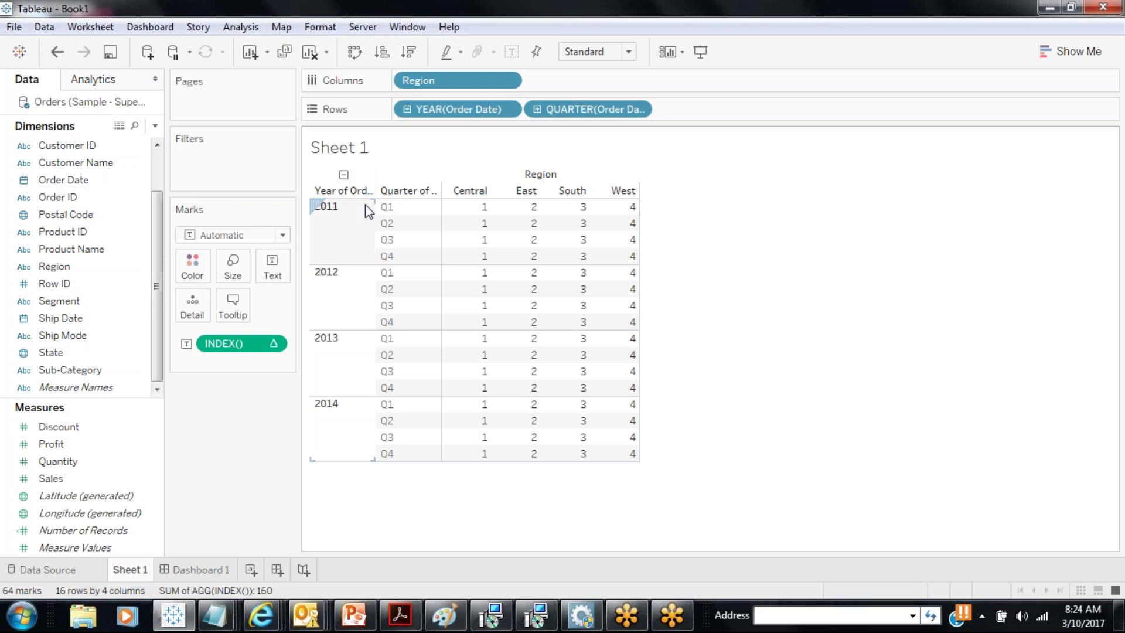
pyautogui.moveTo(618, 213)
pyautogui.moveTo(566, 246)
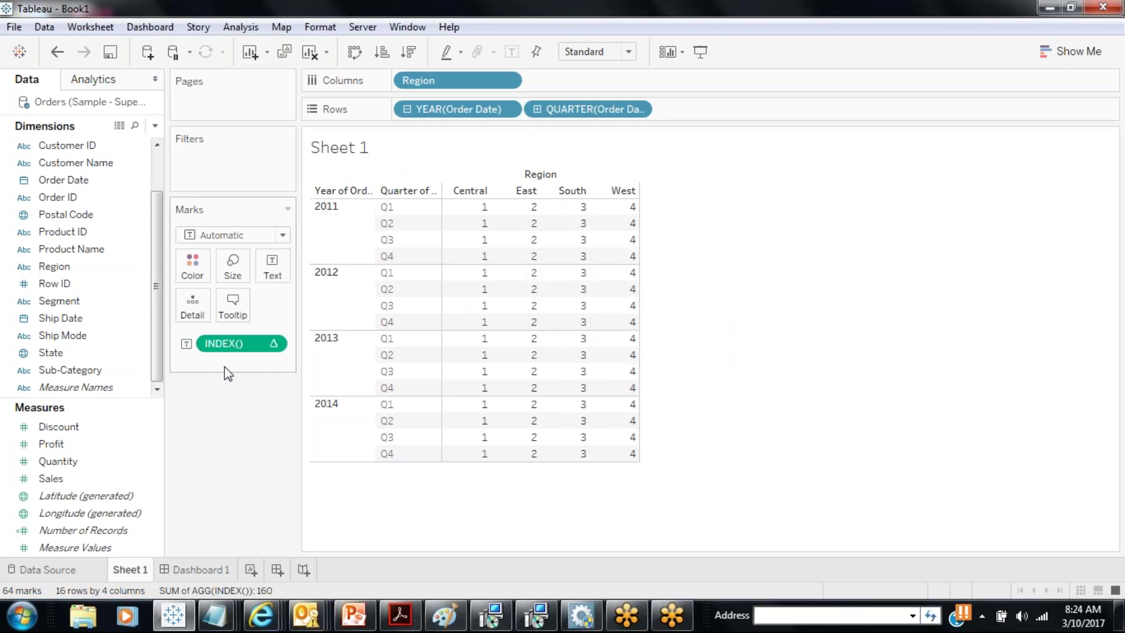
pyautogui.moveTo(94, 300); pyautogui.dragTo(615, 82)
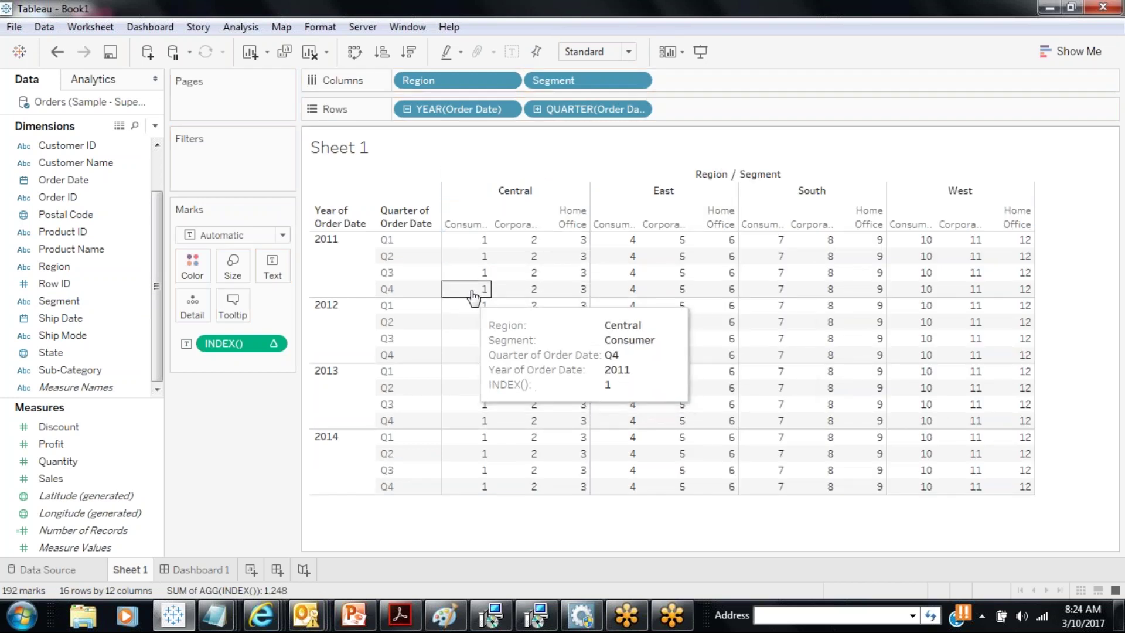
# Examine how the INDEX() numbering runs across the regions and segments in each quarter row.
pyautogui.moveTo(617, 265)
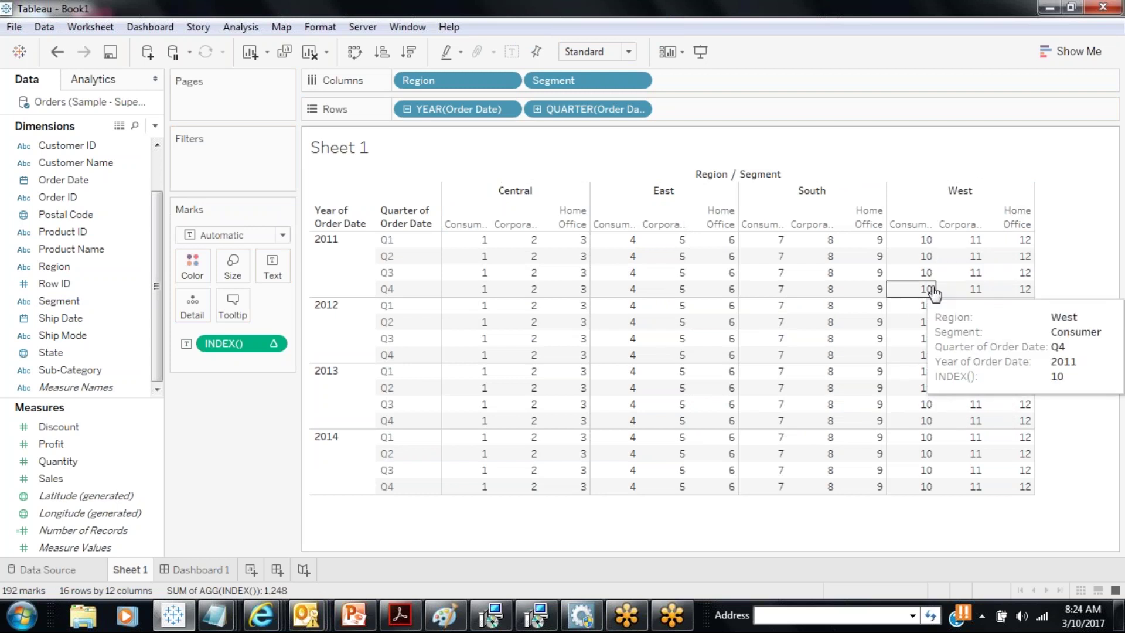
pyautogui.moveTo(571, 328)
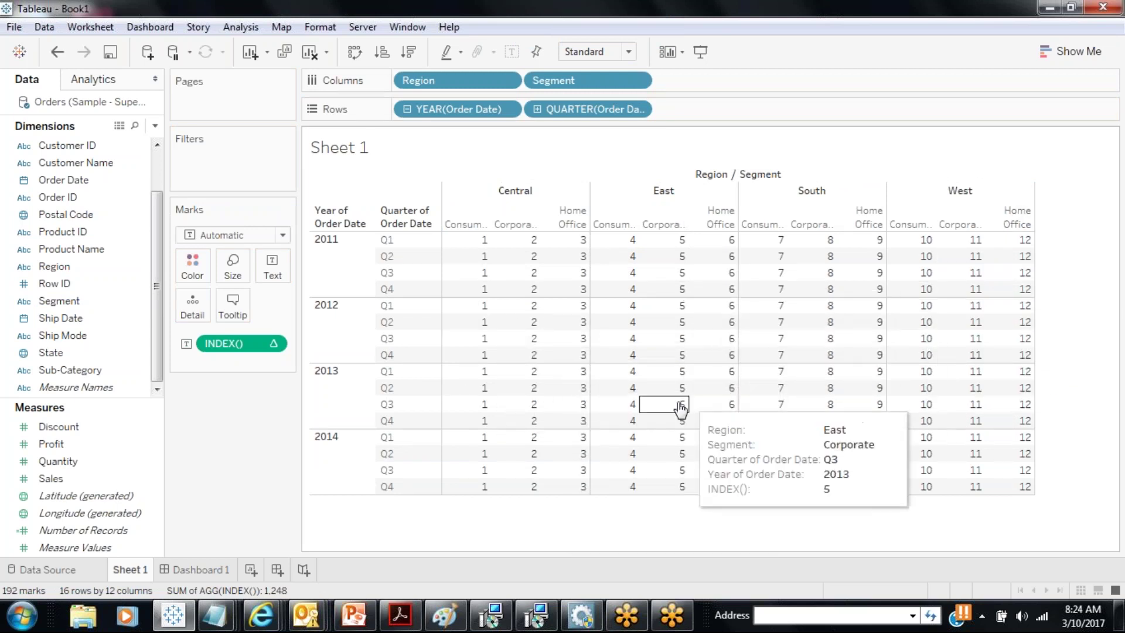
pyautogui.moveTo(880, 372)
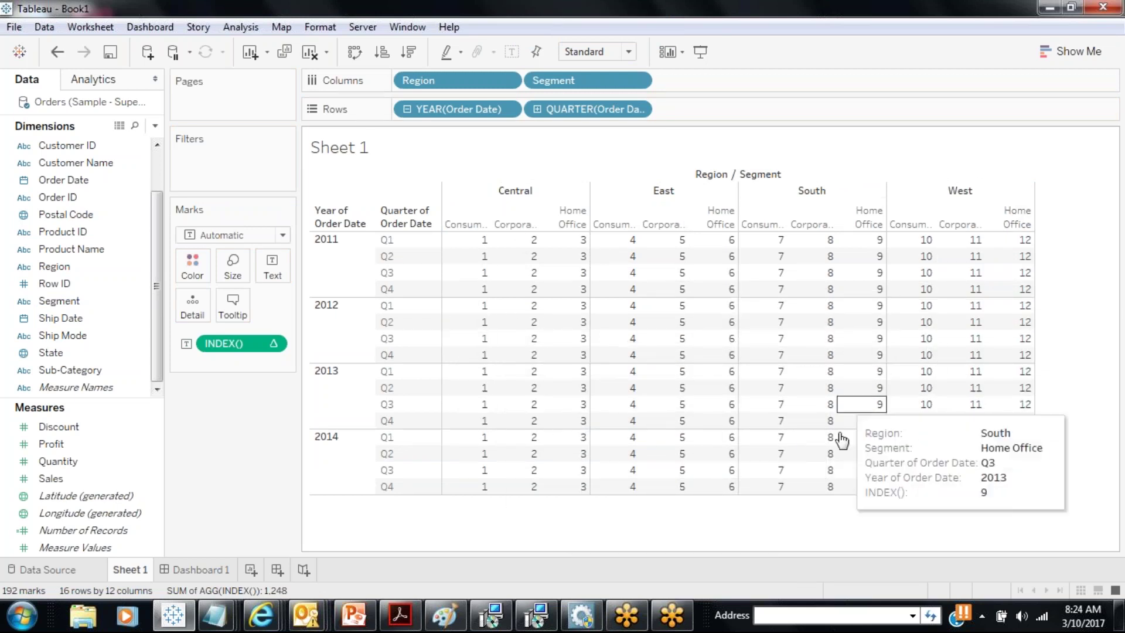
pyautogui.moveTo(560, 391)
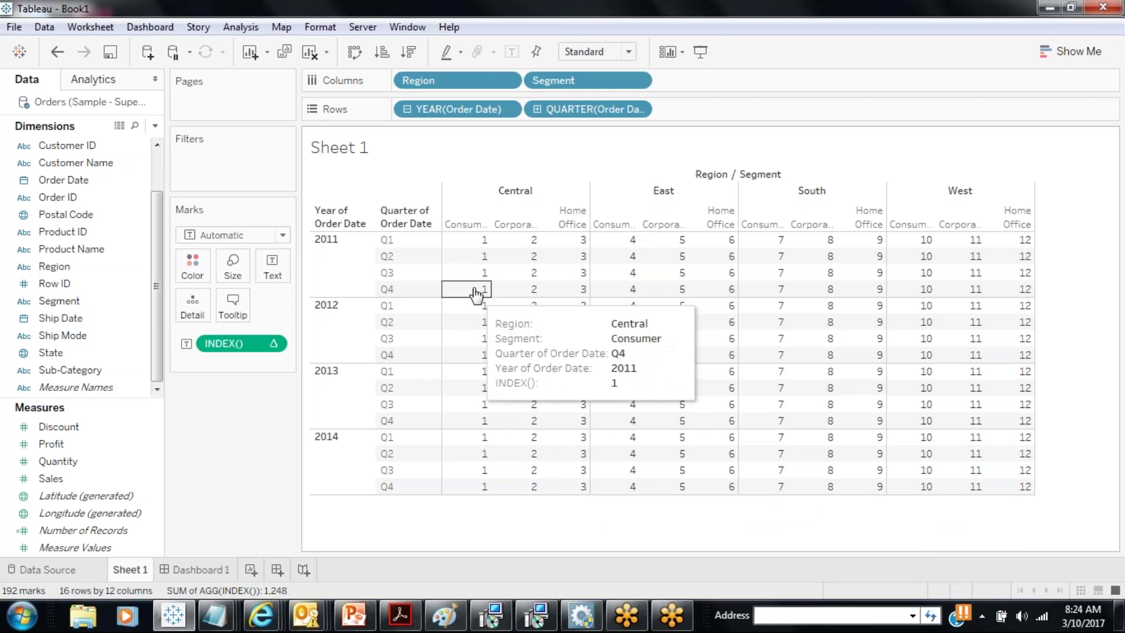
pyautogui.moveTo(505, 372)
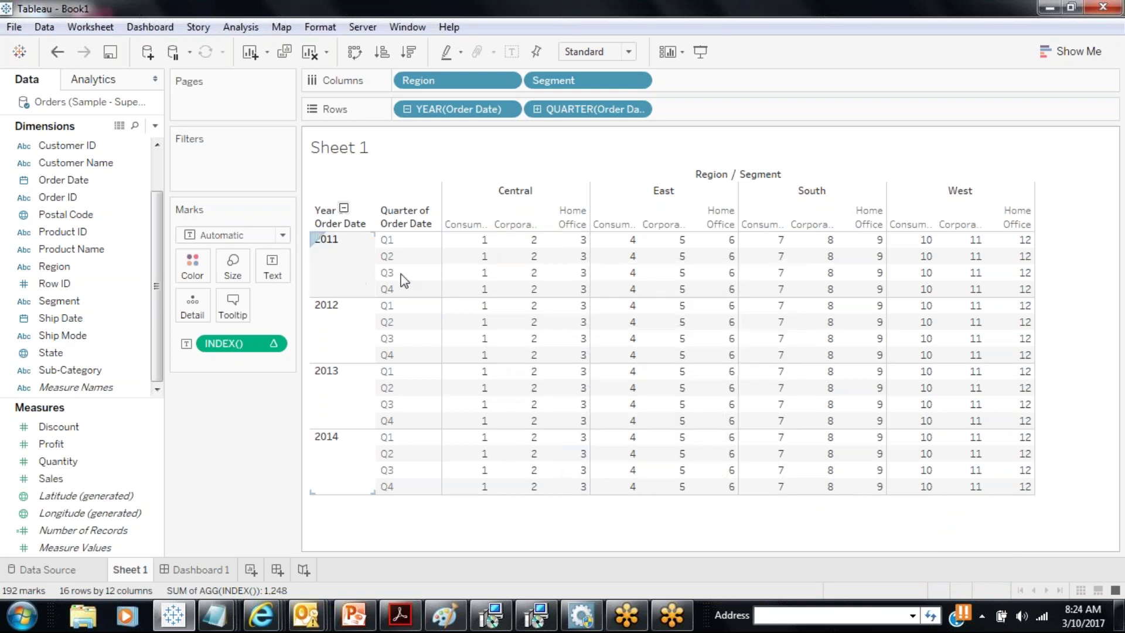
pyautogui.moveTo(477, 258)
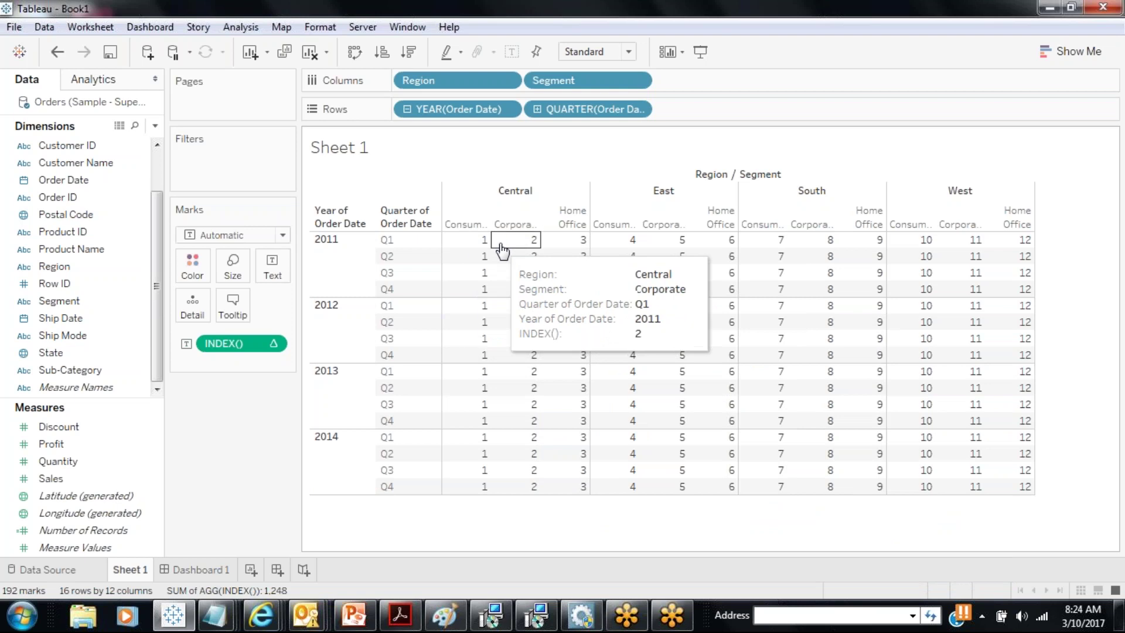
pyautogui.moveTo(556, 251)
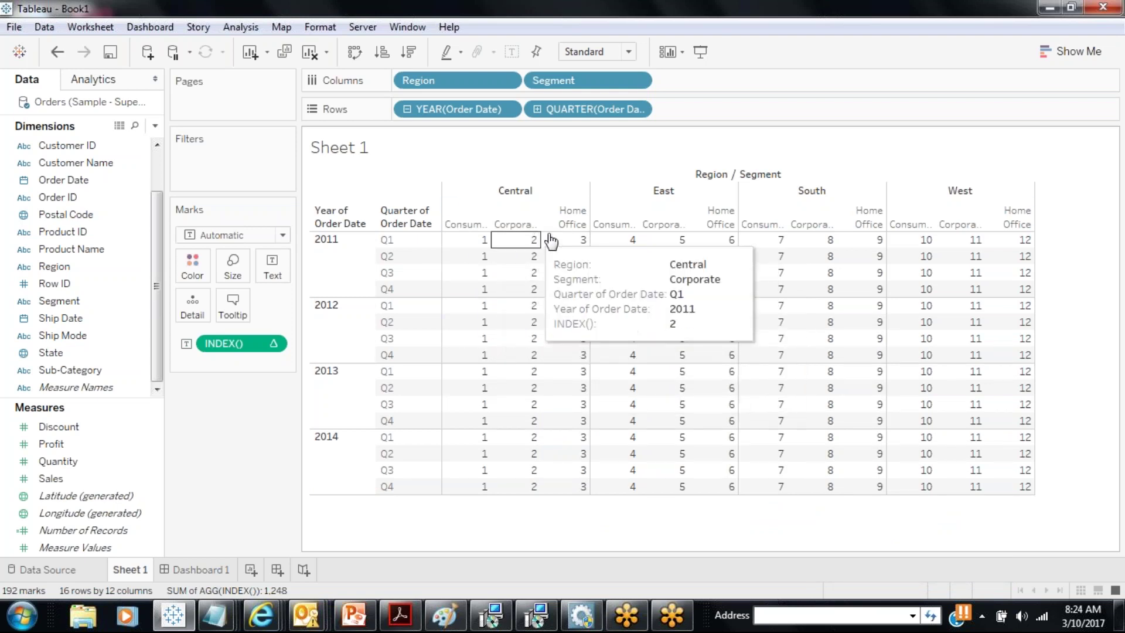
pyautogui.moveTo(1027, 494)
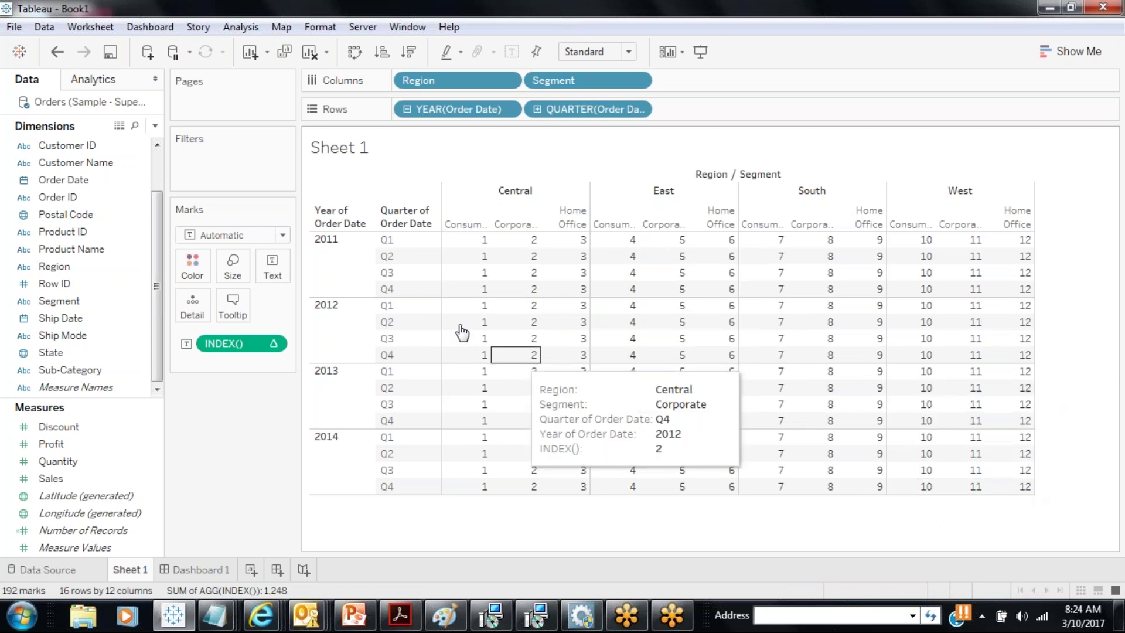
pyautogui.moveTo(480, 252)
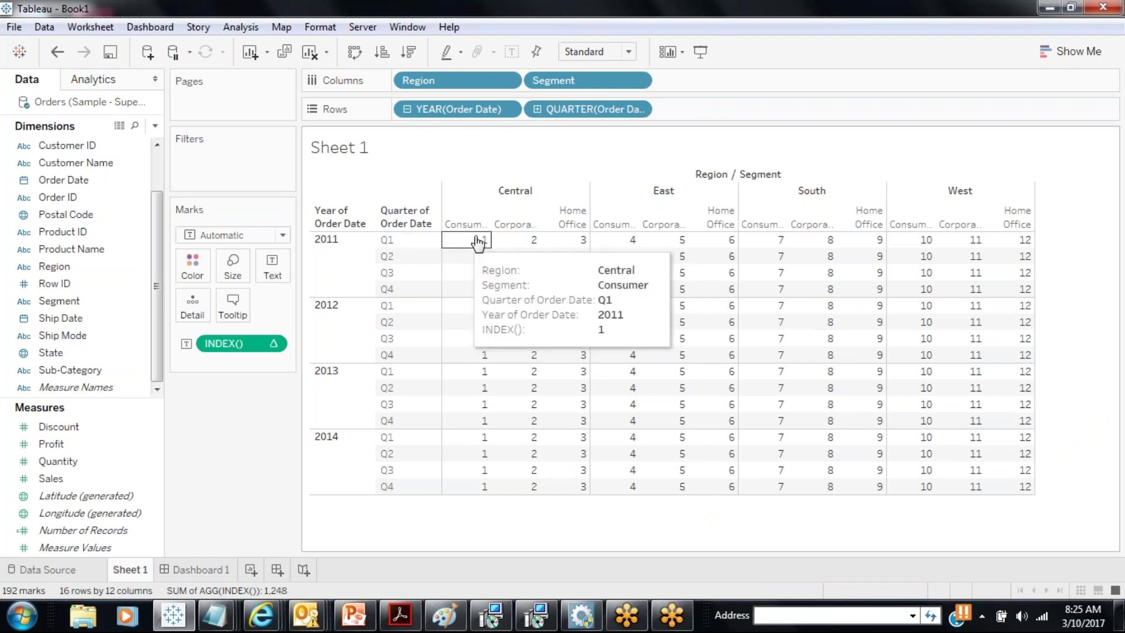
pyautogui.moveTo(495, 279)
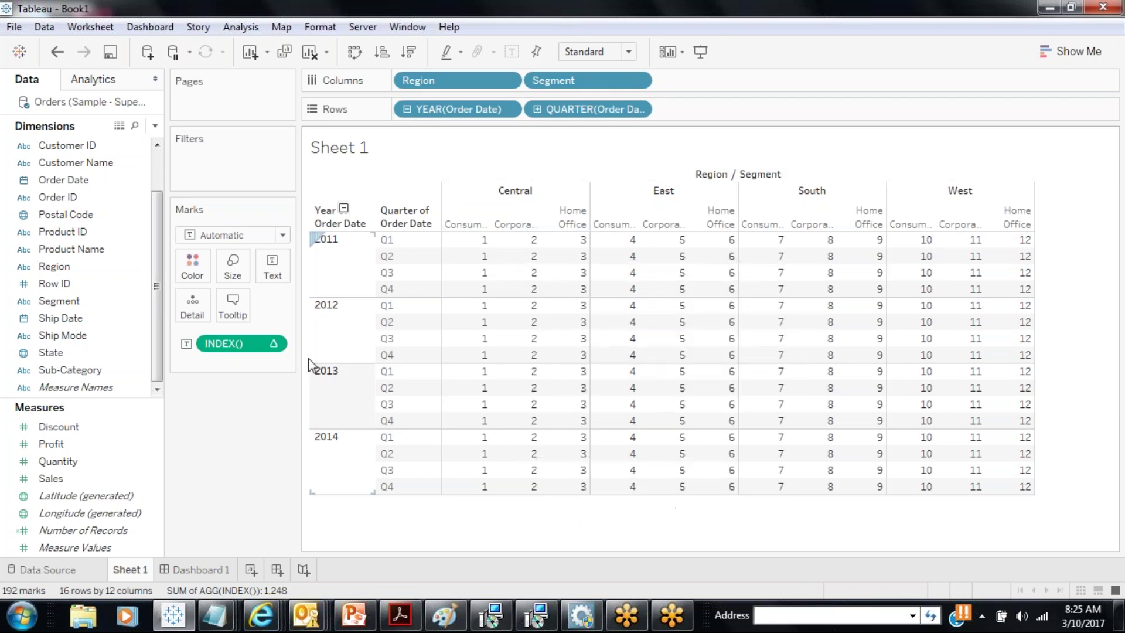
# Set INDEX() to compute using Table (down) and check the numbering in the Central region's cells.
pyautogui.click(274, 338)
pyautogui.moveTo(287, 552)
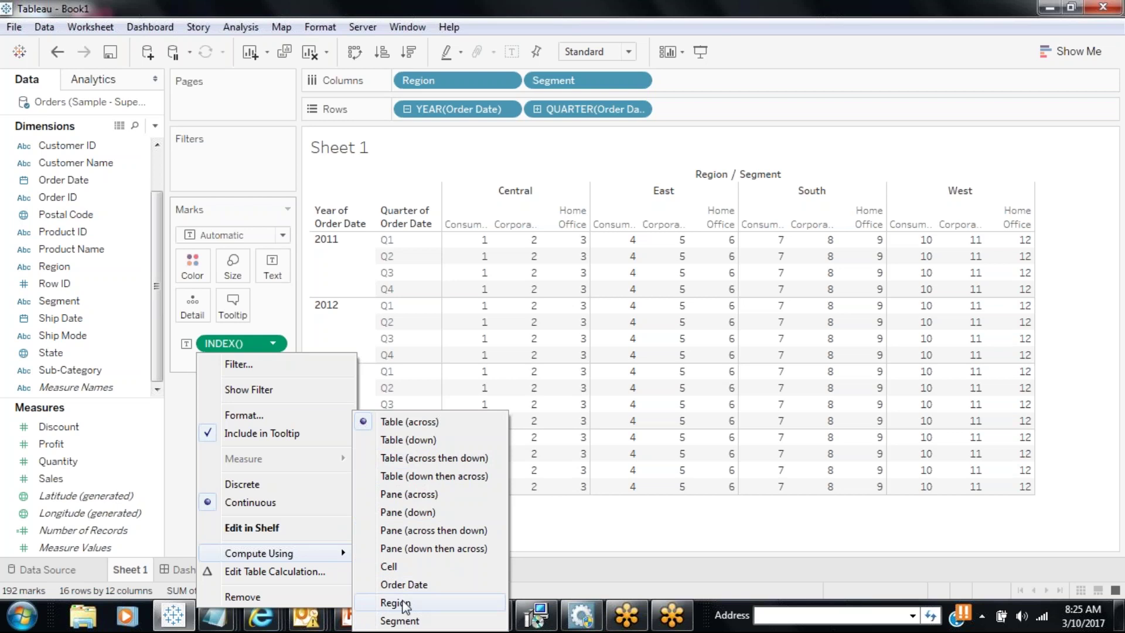
pyautogui.click(412, 447)
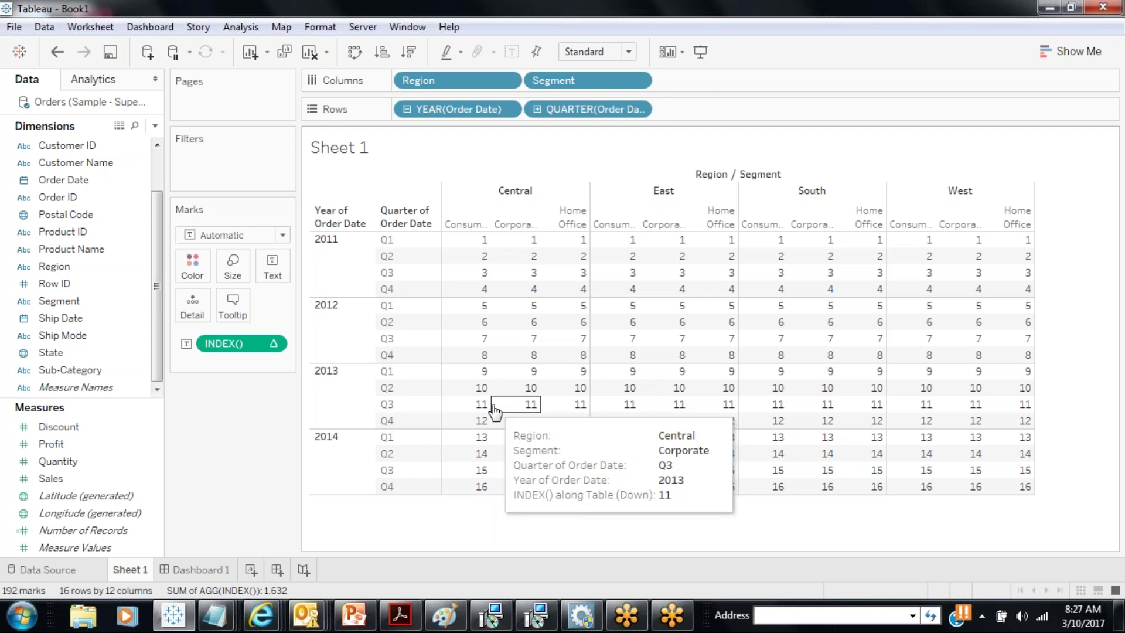
pyautogui.moveTo(481, 293)
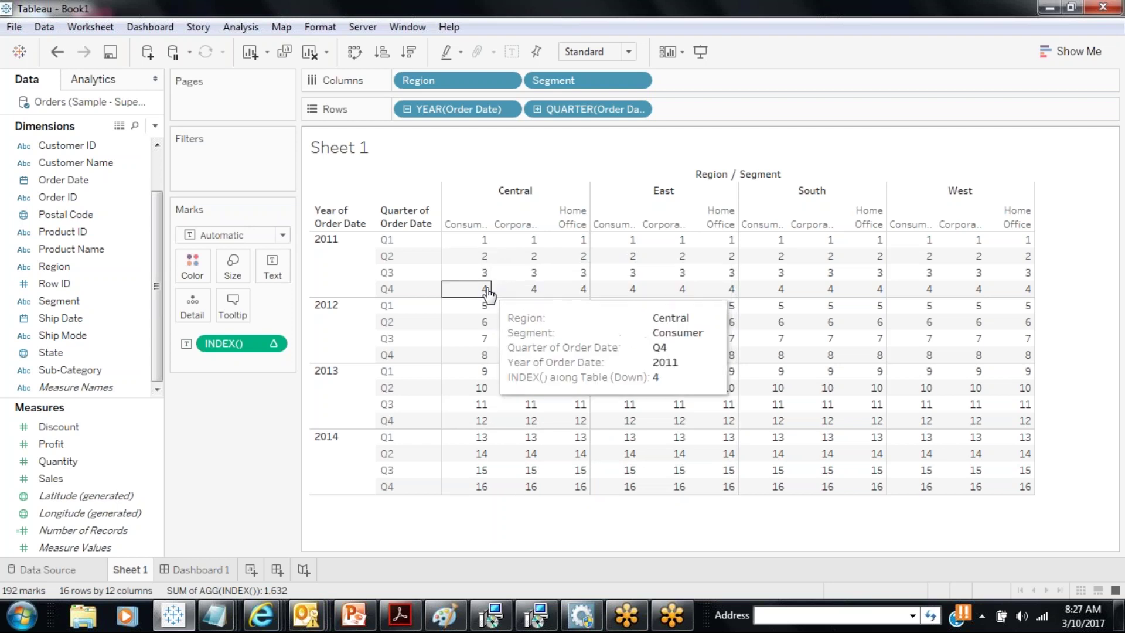
pyautogui.moveTo(486, 361)
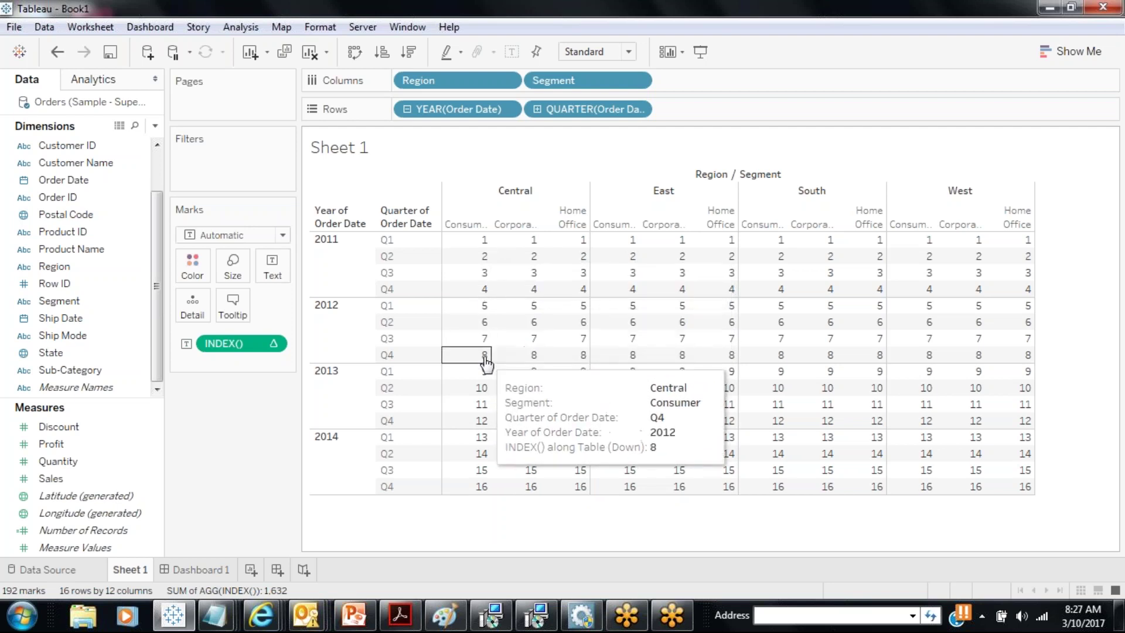
# Set INDEX() to compute using Pane (down) and check the numbering within each year.
pyautogui.click(273, 344)
pyautogui.moveTo(306, 549)
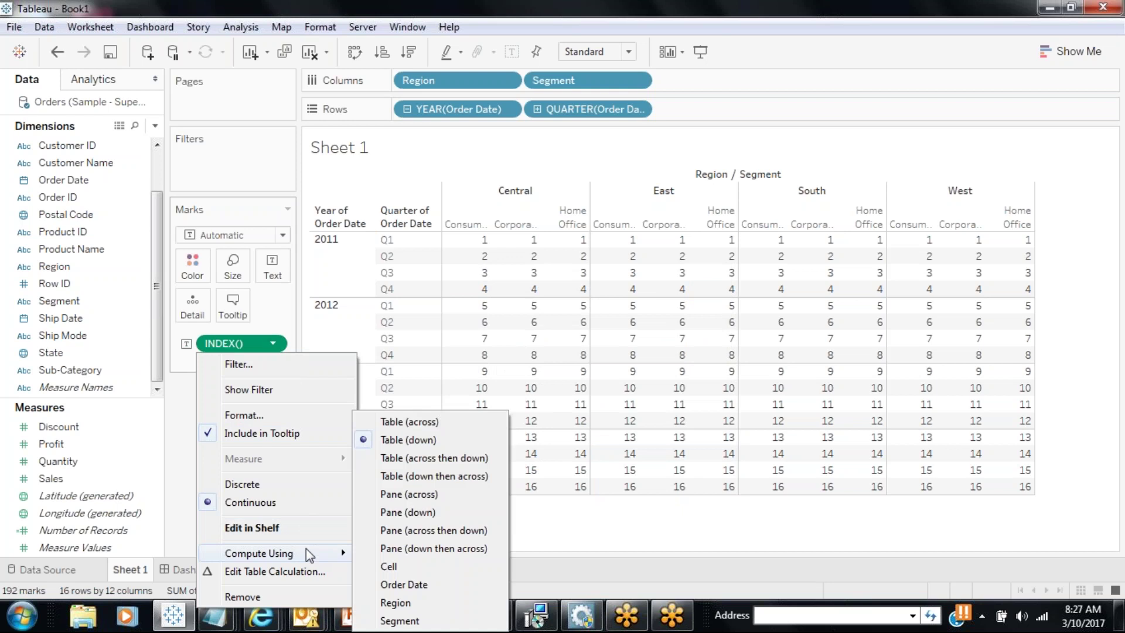
pyautogui.click(390, 511)
pyautogui.moveTo(477, 300)
pyautogui.moveTo(482, 374)
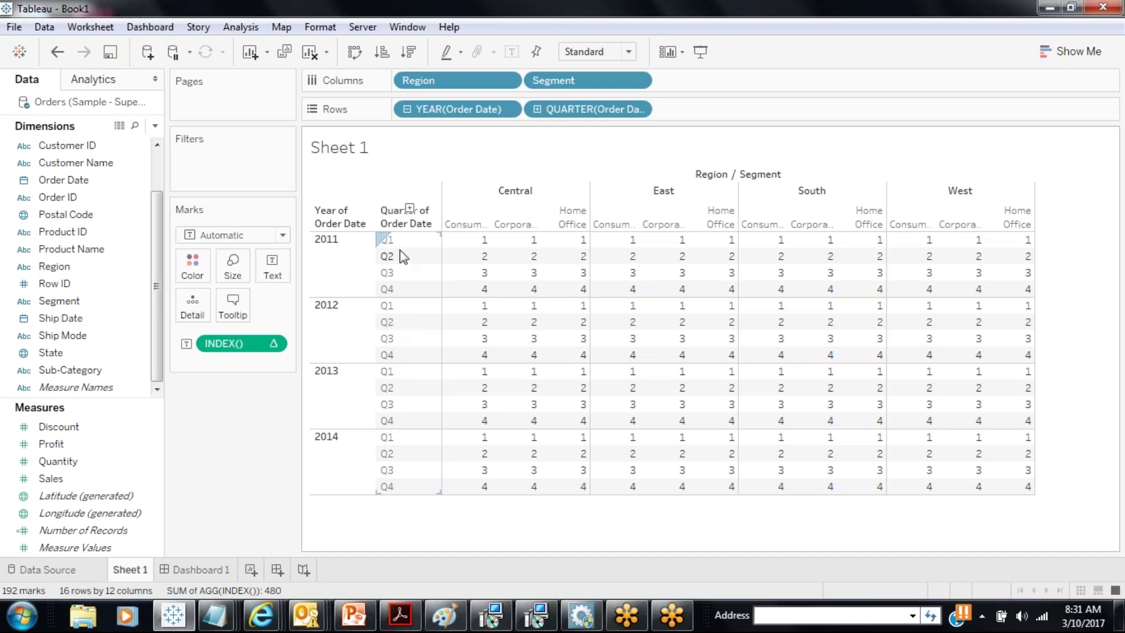
# Switch the INDEX() calculation back to computing using Table (down).
pyautogui.click(273, 343)
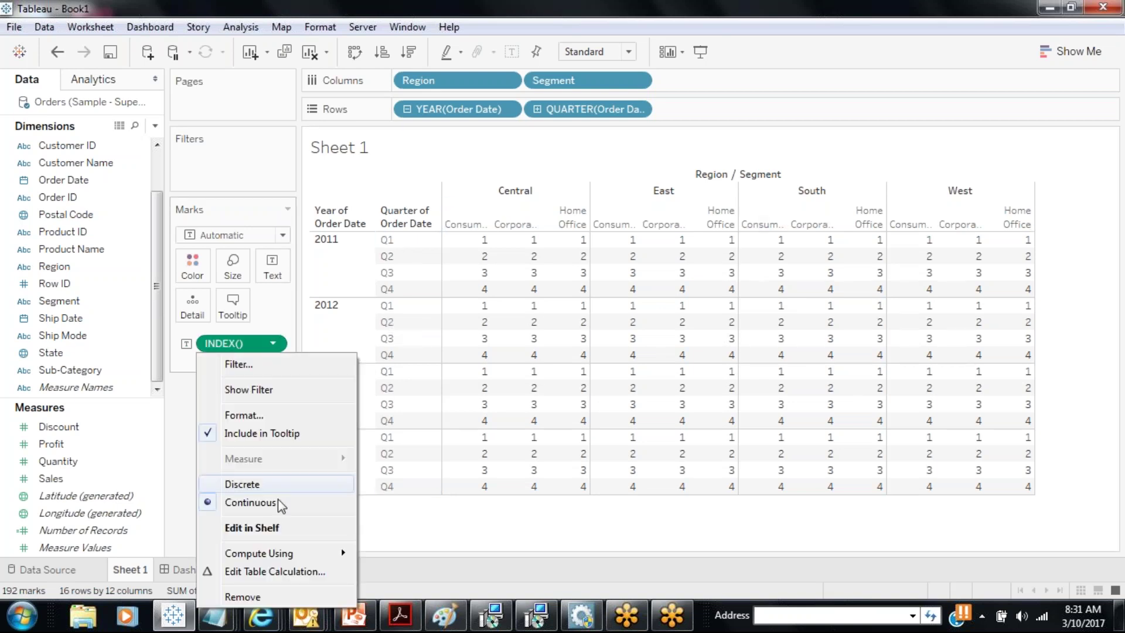
pyautogui.moveTo(282, 553)
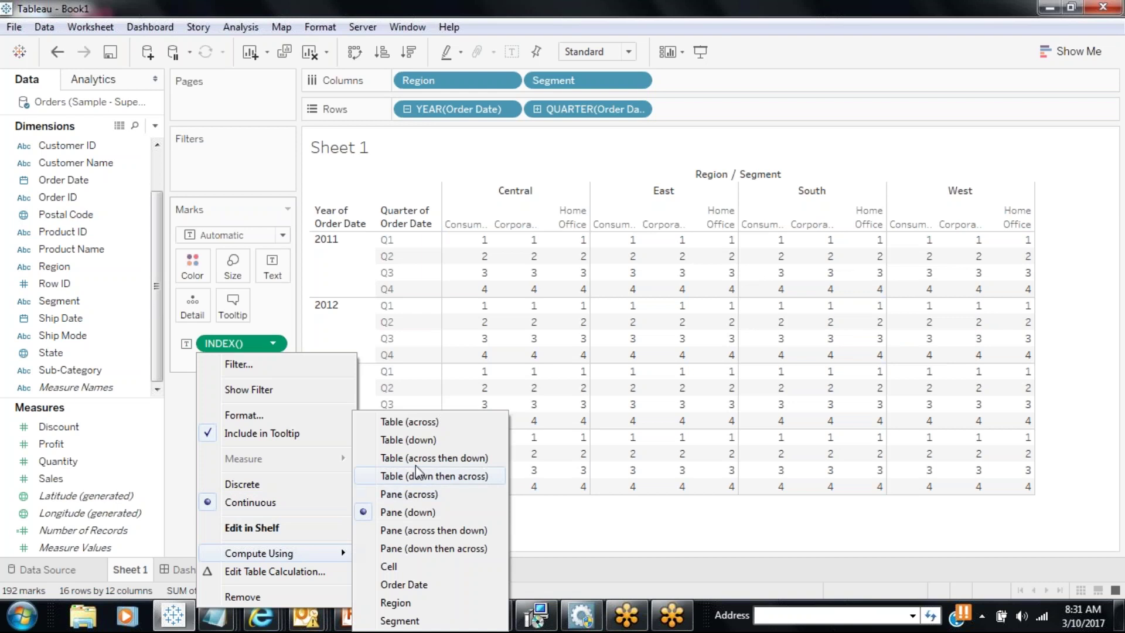
pyautogui.click(413, 441)
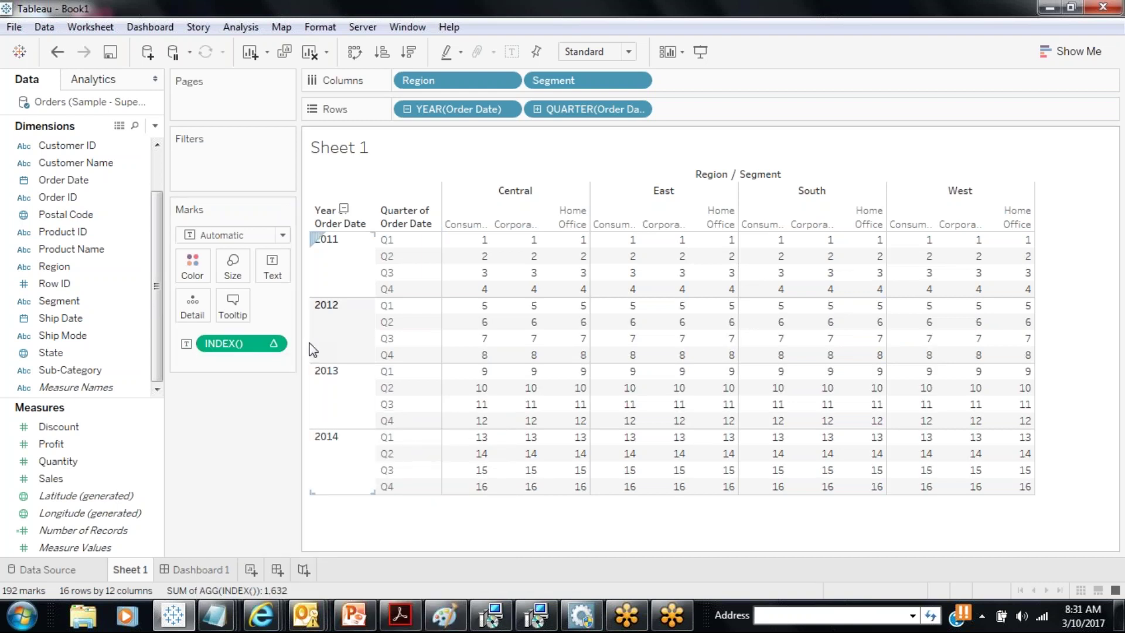
# Set INDEX() to compute using Table (across then down) and check how the numbering continues between rows.
pyautogui.click(273, 343)
pyautogui.moveTo(301, 553)
pyautogui.click(410, 468)
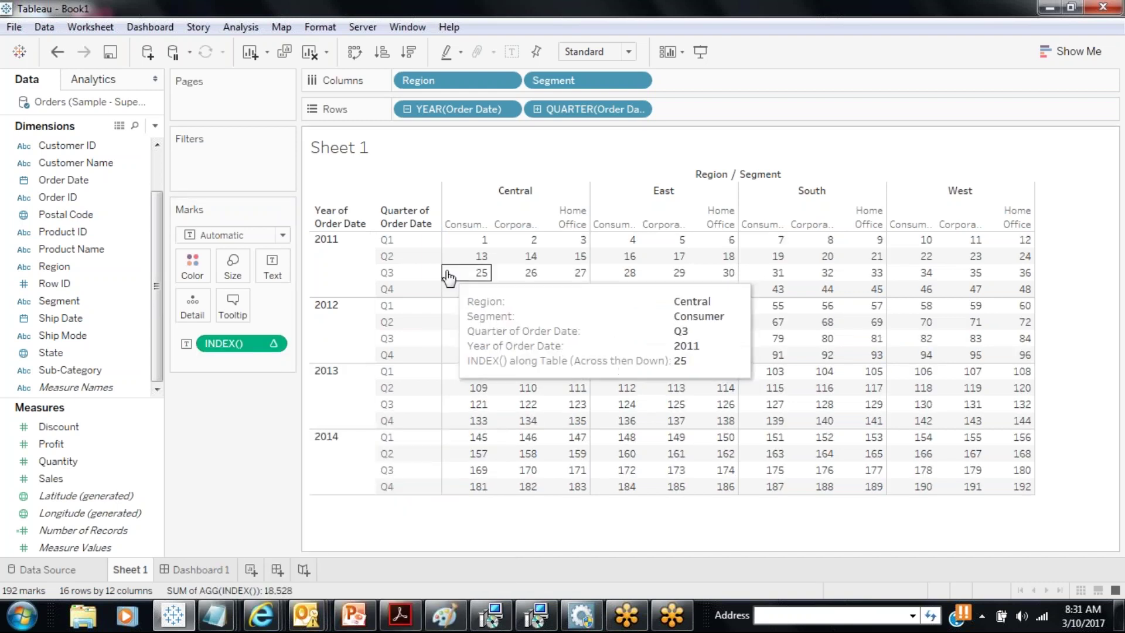
pyautogui.moveTo(1017, 241)
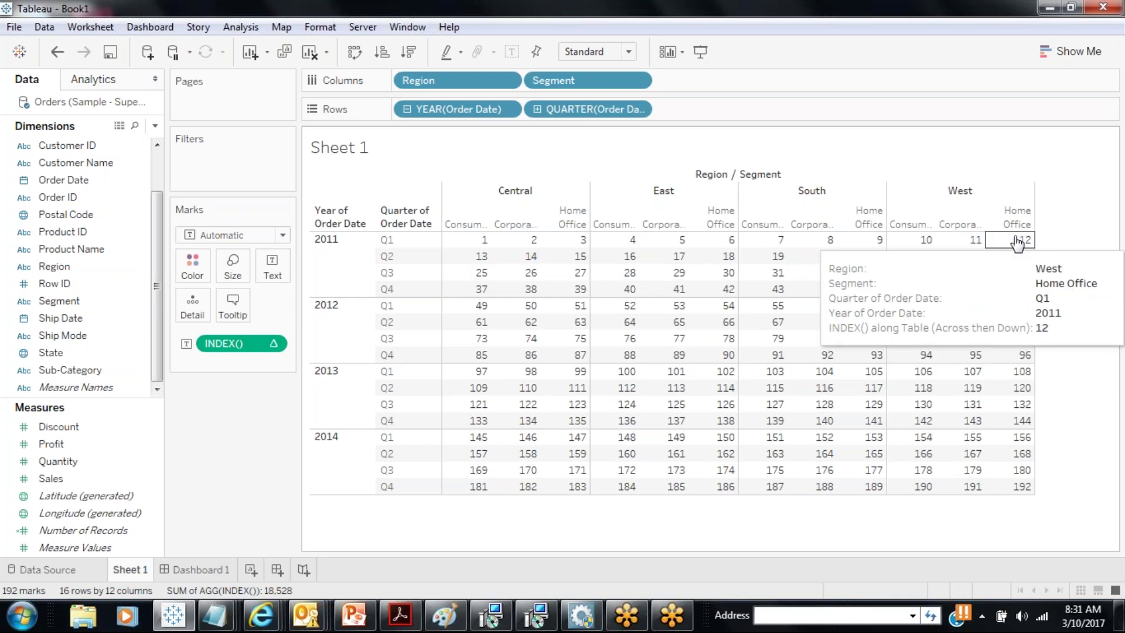
pyautogui.moveTo(452, 256)
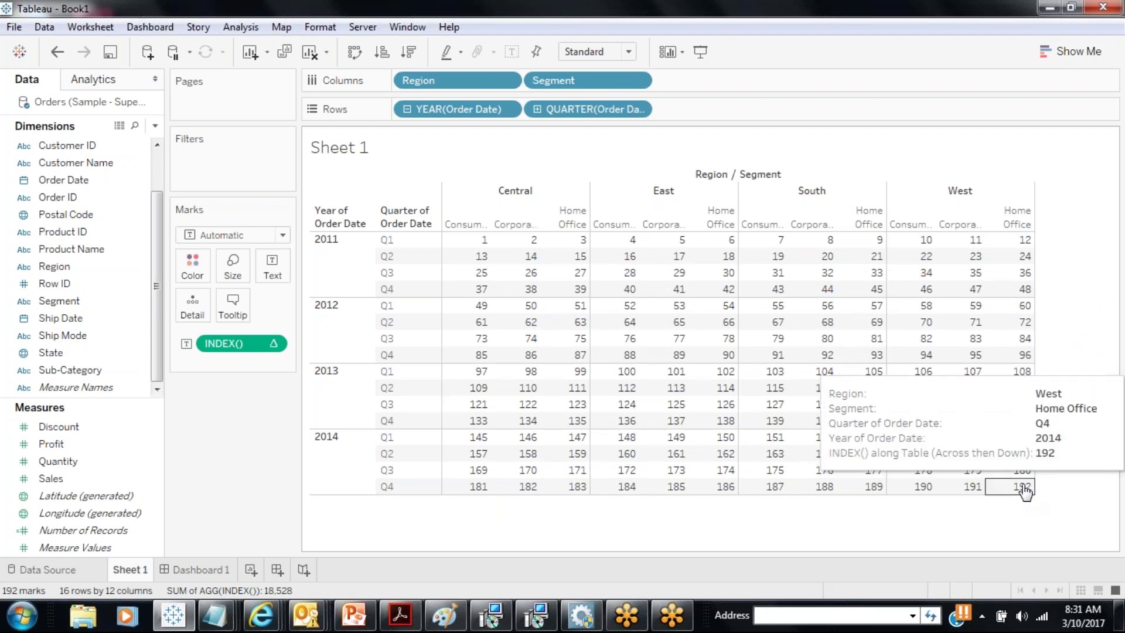
# Set INDEX() to compute using Table (down then across) and check the numbering through the table's last cell.
pyautogui.click(273, 343)
pyautogui.moveTo(316, 554)
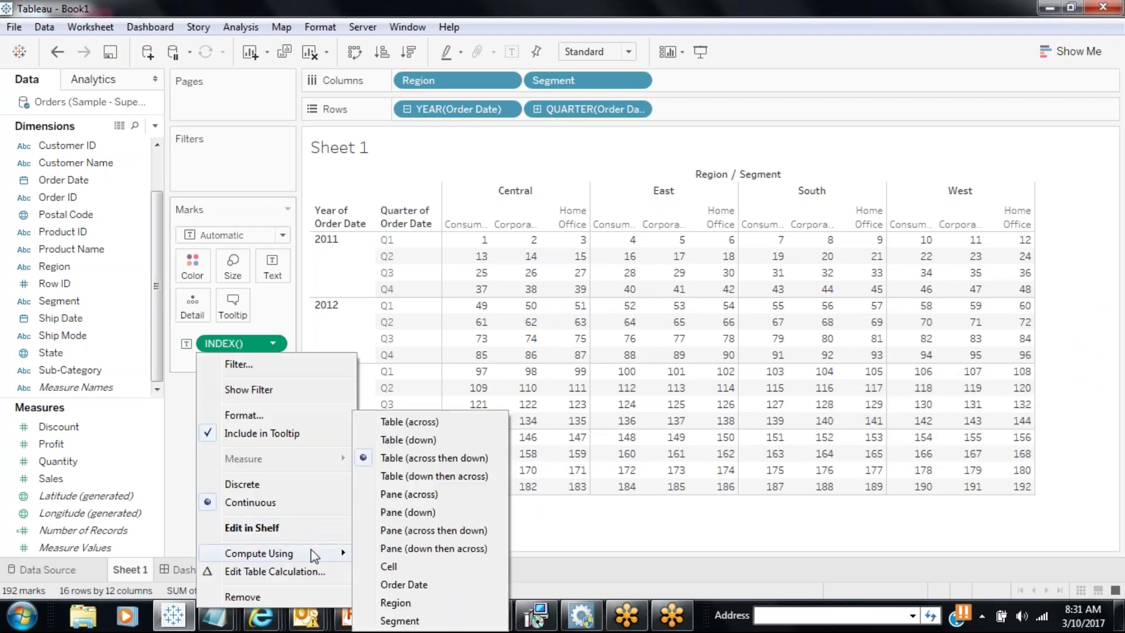
pyautogui.click(426, 476)
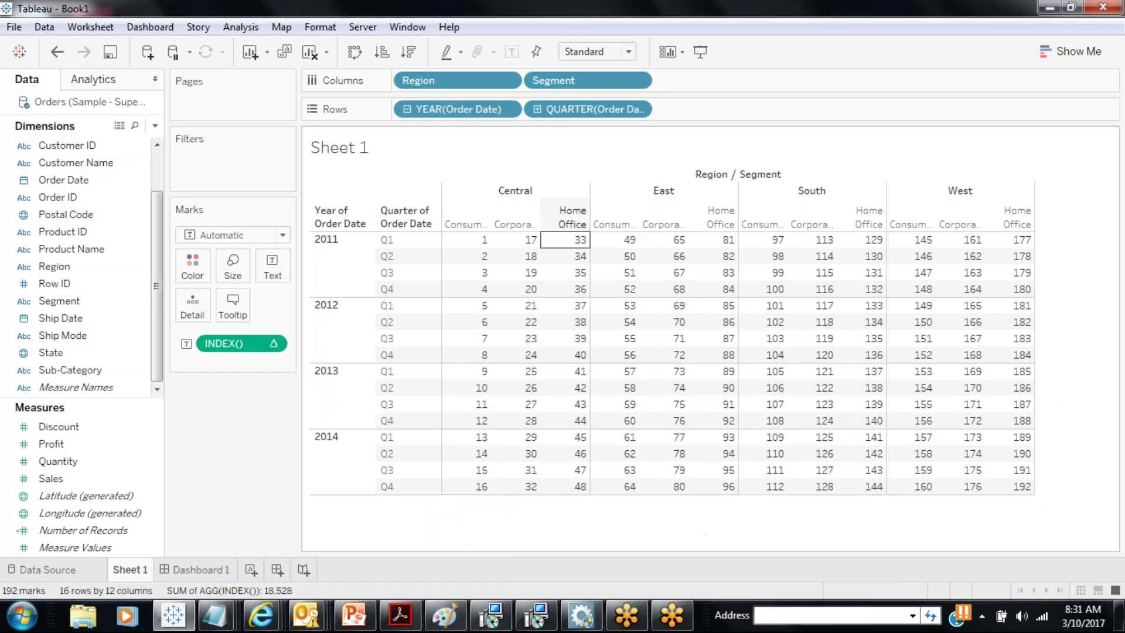
pyautogui.moveTo(1006, 490)
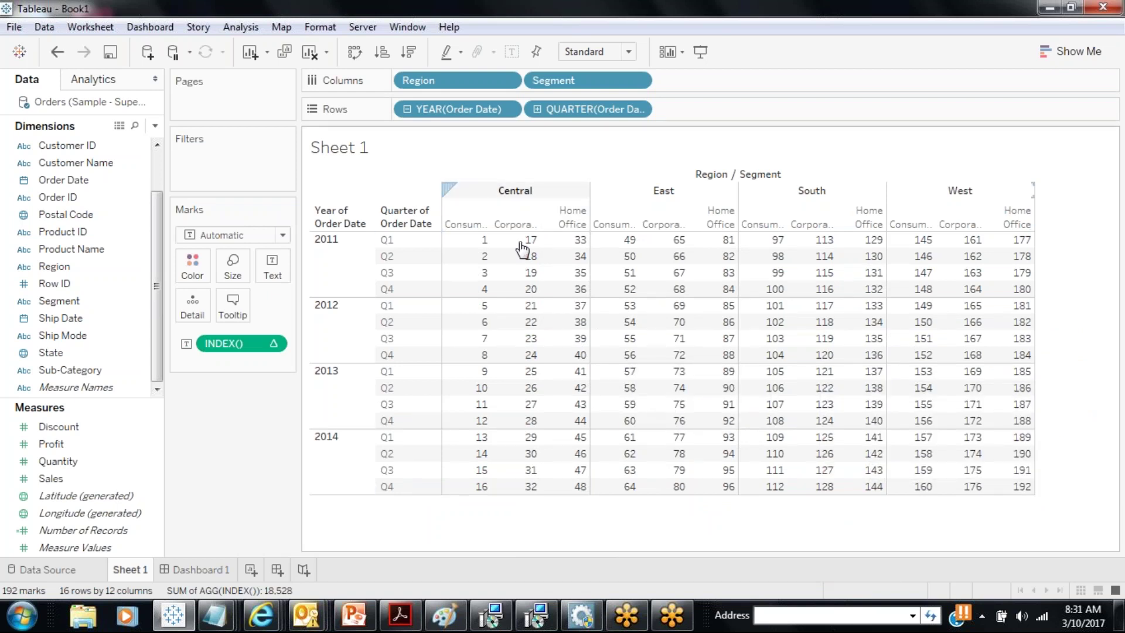
# Set INDEX() to compute using Pane (across) and check how the numbering restarts in each region.
pyautogui.click(270, 346)
pyautogui.moveTo(301, 555)
pyautogui.click(409, 493)
pyautogui.moveTo(460, 262)
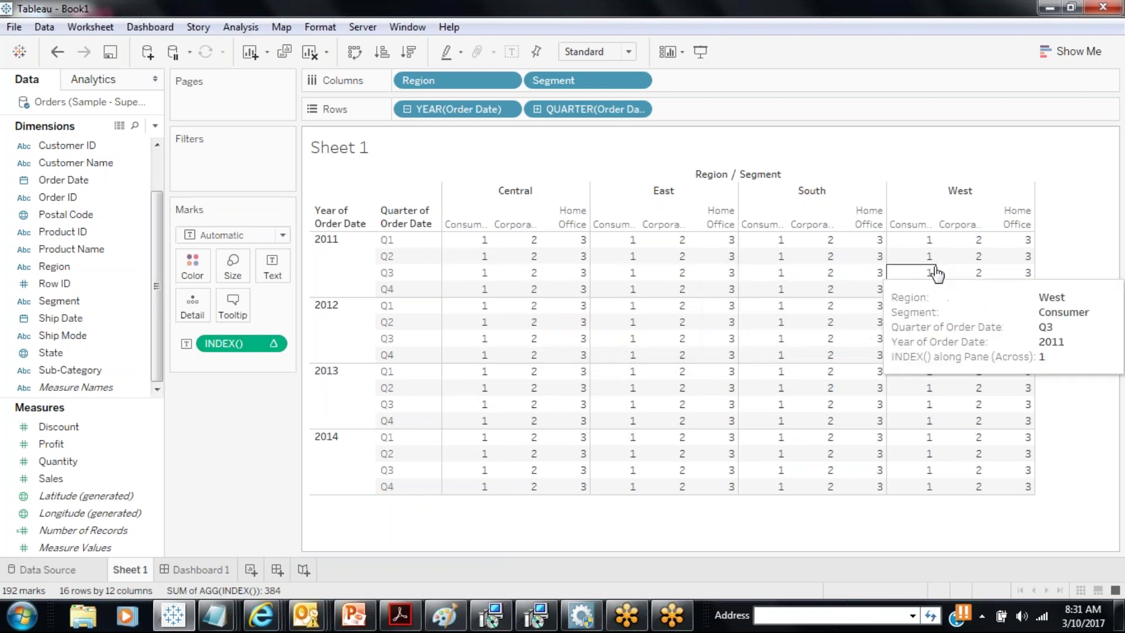
# Set INDEX() to compute using Pane (down) and check the numbering of the quarters in the Central Consumer column.
pyautogui.click(272, 343)
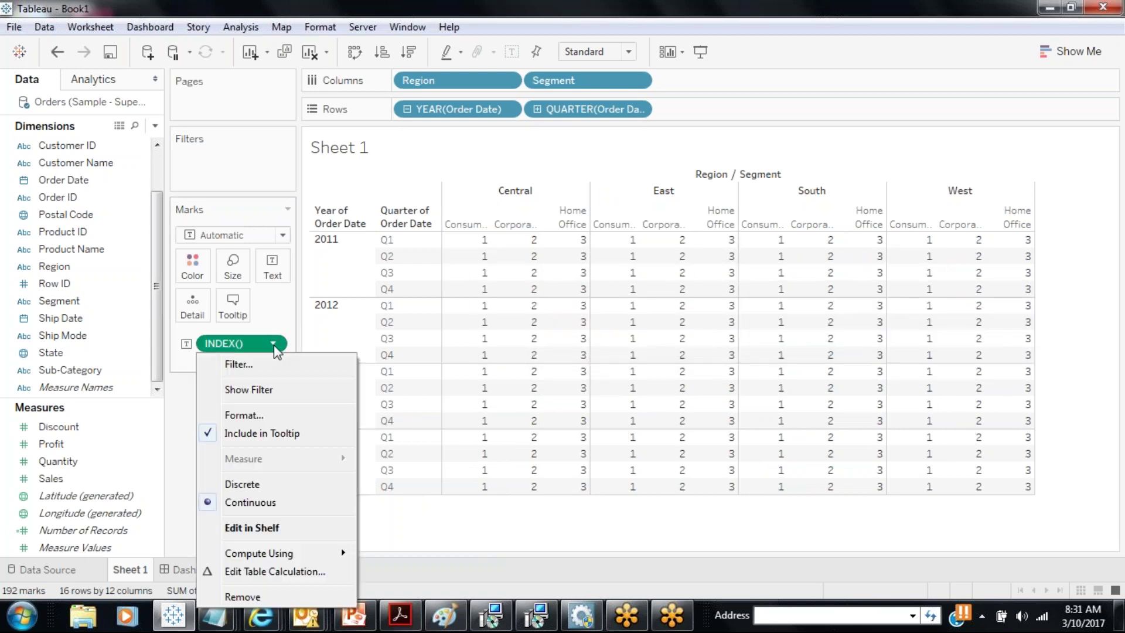
pyautogui.moveTo(283, 557)
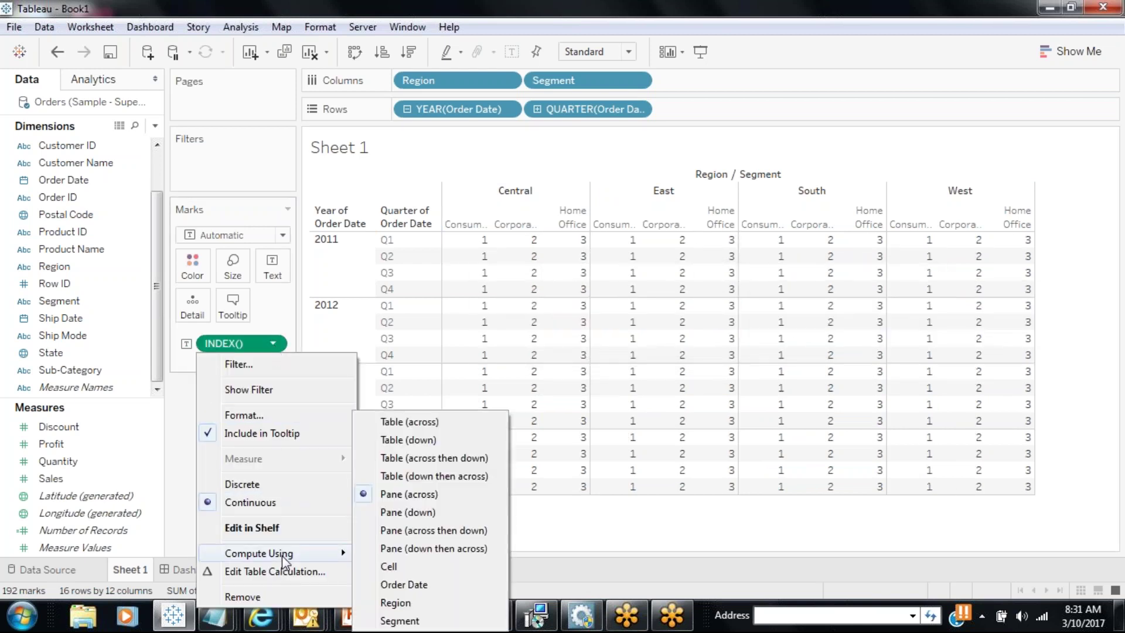
pyautogui.click(448, 513)
pyautogui.moveTo(489, 253)
pyautogui.moveTo(466, 404)
# Set INDEX() to compute using Pane (across then down) and check the numbering inside each region and year pane.
pyautogui.click(273, 343)
pyautogui.moveTo(315, 557)
pyautogui.click(447, 529)
pyautogui.moveTo(501, 268)
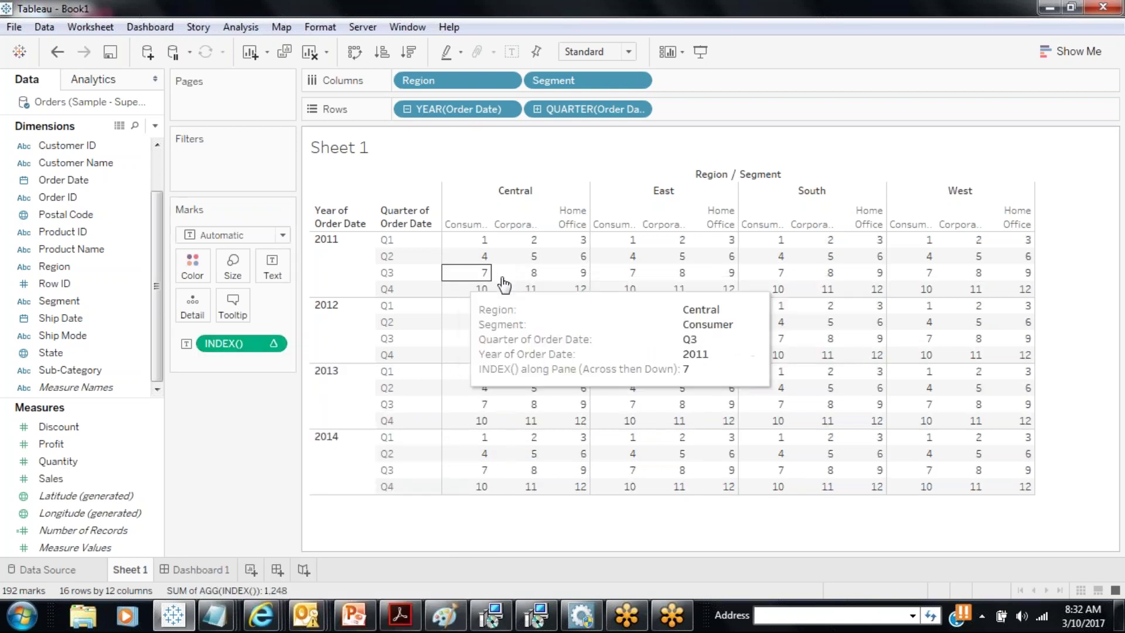
pyautogui.moveTo(703, 313)
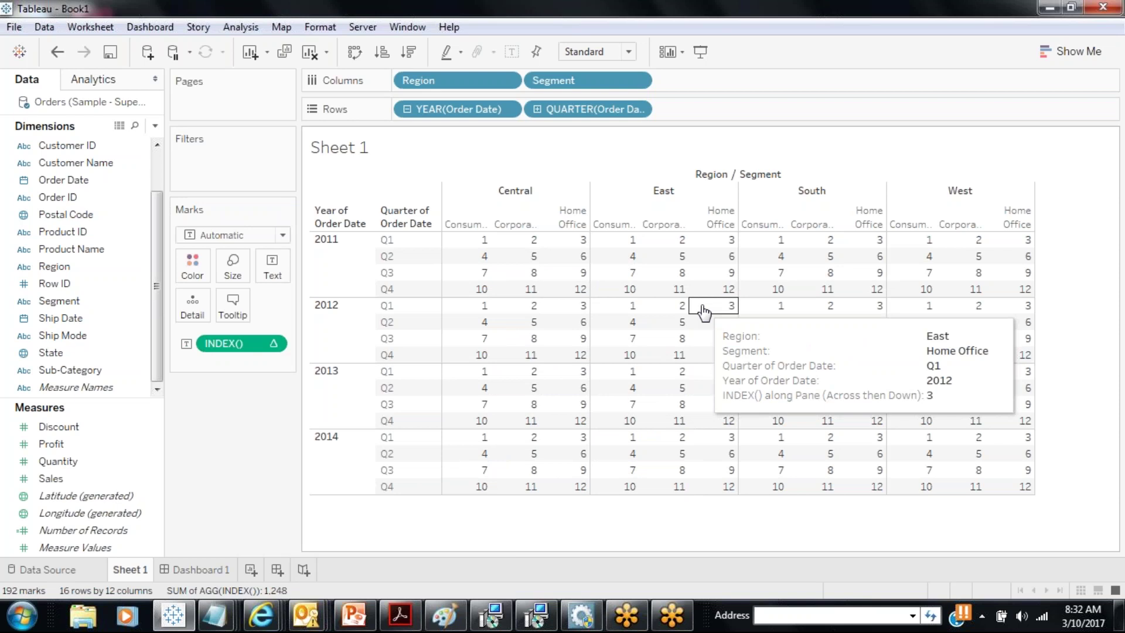
# Set INDEX() to compute using Pane (down then across) and check the numbering in the Central region's panes.
pyautogui.click(273, 343)
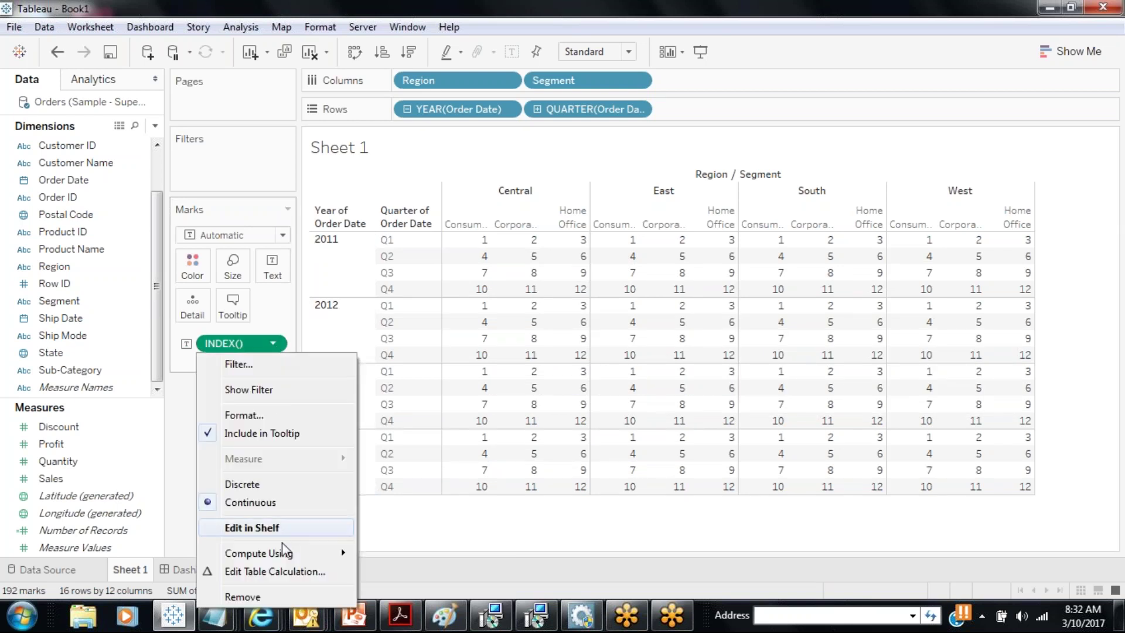
pyautogui.moveTo(287, 554)
pyautogui.click(382, 548)
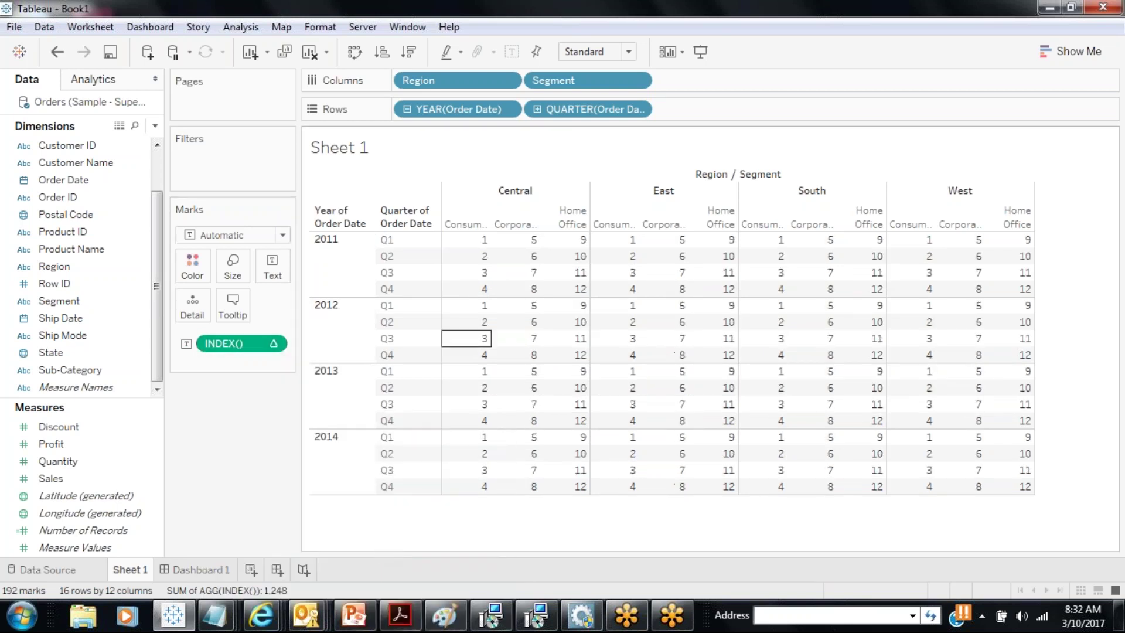
pyautogui.moveTo(561, 248)
pyautogui.moveTo(566, 324)
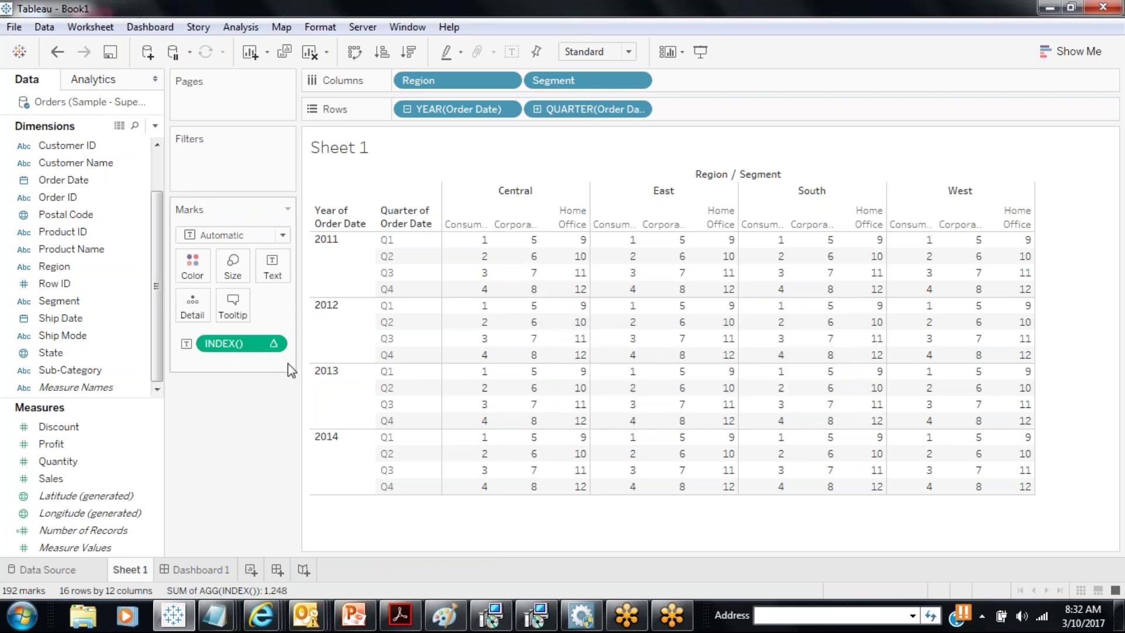
# Set INDEX() on Sheet 1 to compute using Cell and duplicate the worksheet.
pyautogui.click(274, 344)
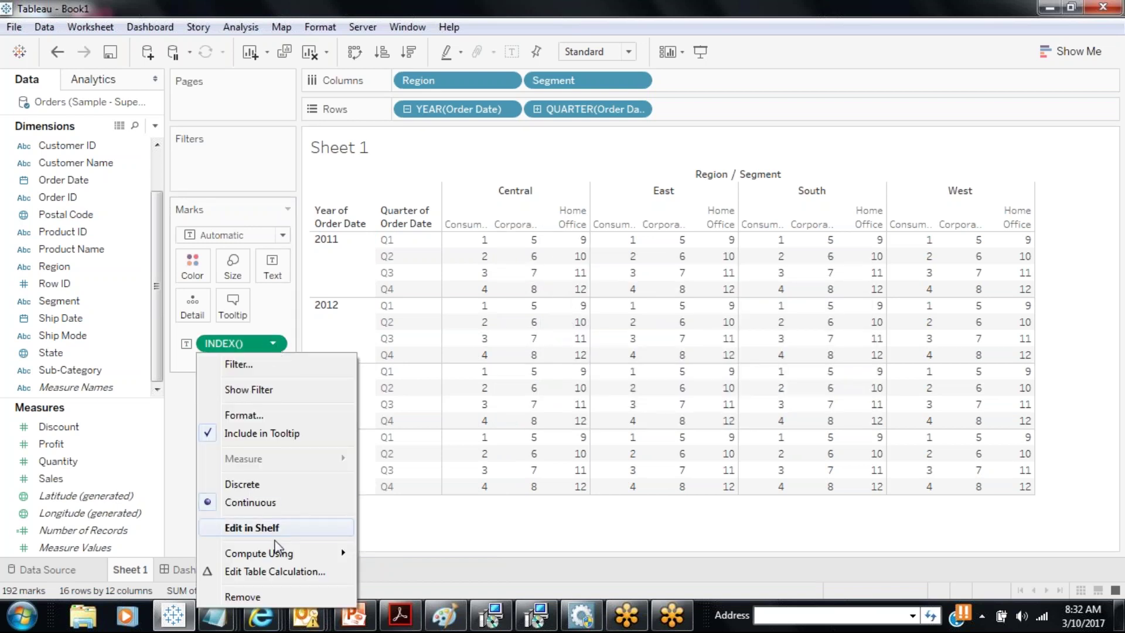
pyautogui.click(380, 551)
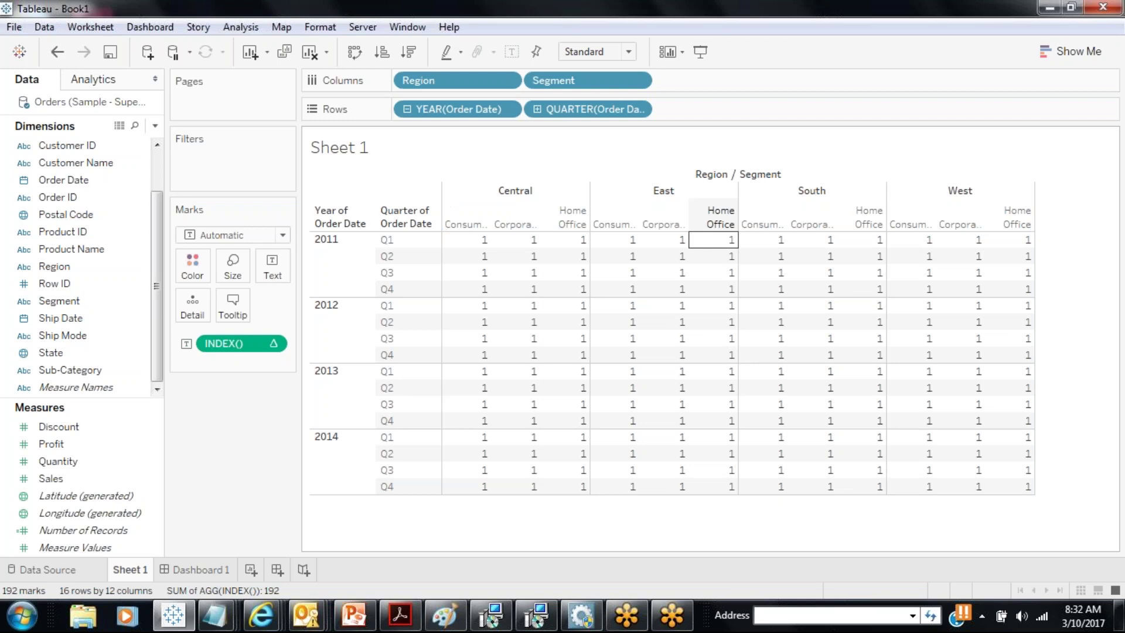
pyautogui.rightClick(121, 571)
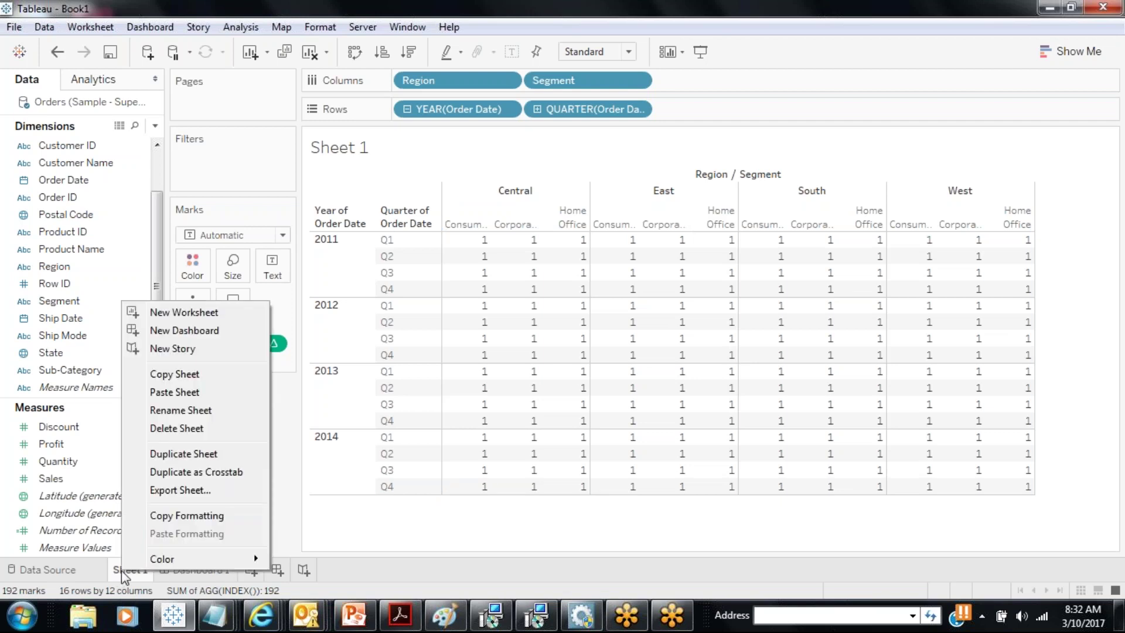
pyautogui.click(178, 454)
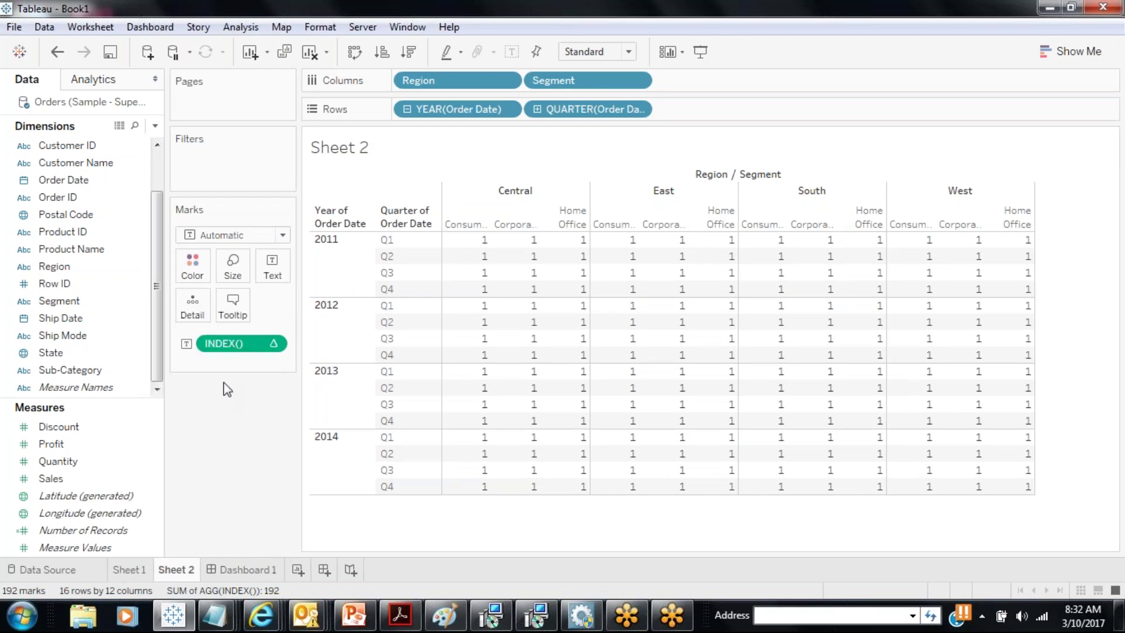
# Replace INDEX() with the sum of Profit as the table's text and look through its quick table calculations.
pyautogui.moveTo(237, 343); pyautogui.dragTo(272, 268)
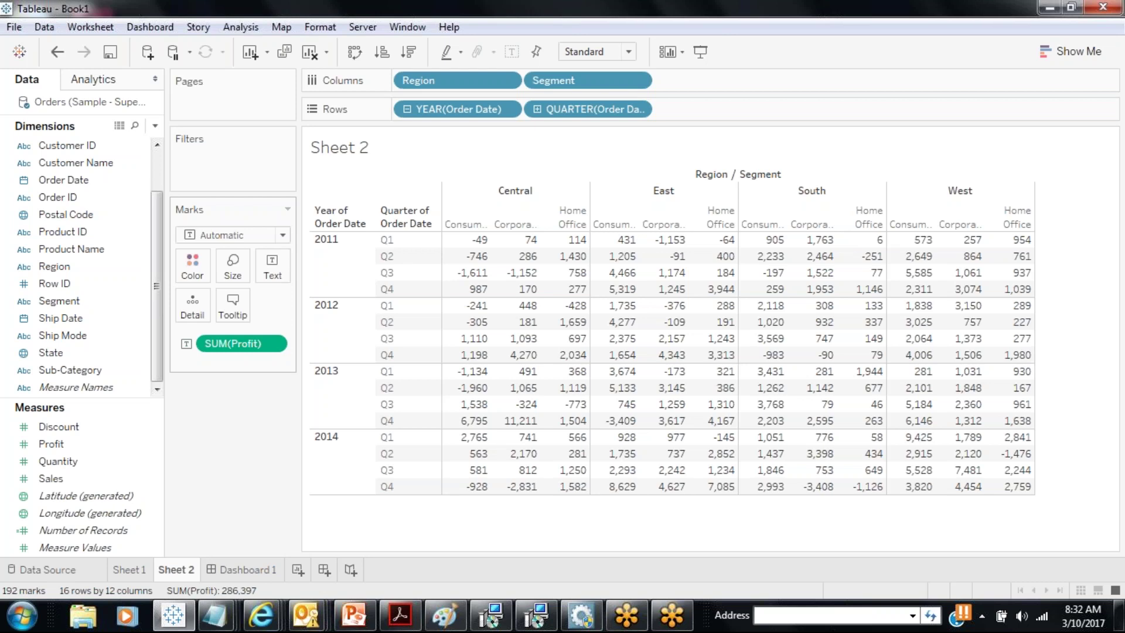
pyautogui.rightClick(284, 343)
pyautogui.moveTo(285, 598)
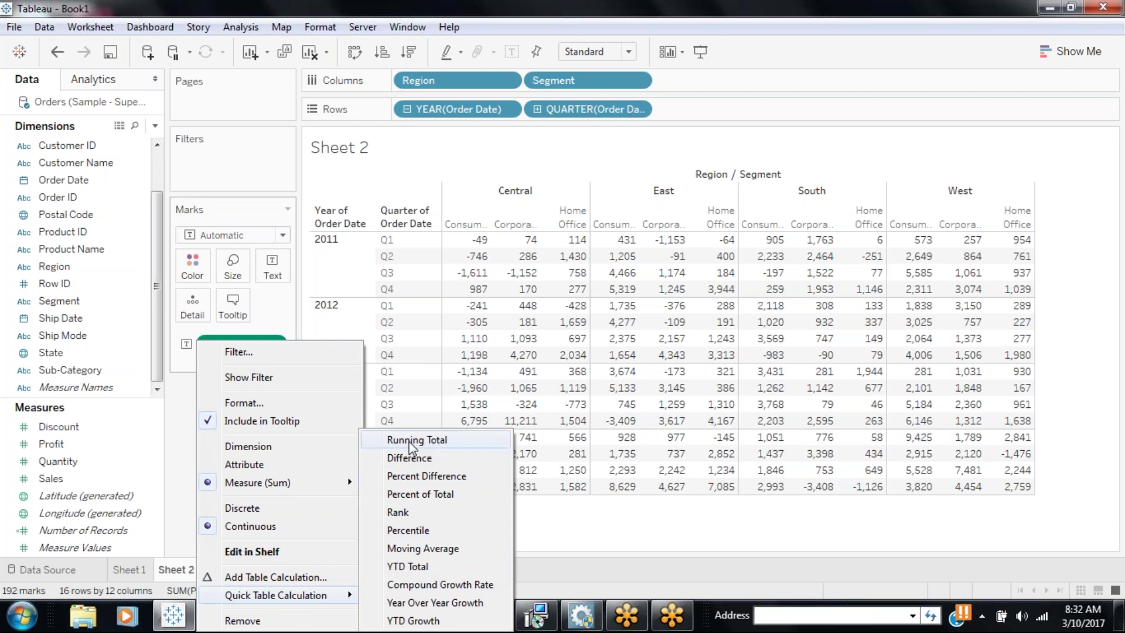
pyautogui.press('Escape')
# Show the sum of Sales as the table's text and apply the Running Total quick table calculation to it.
pyautogui.moveTo(252, 346); pyautogui.dragTo(272, 268)
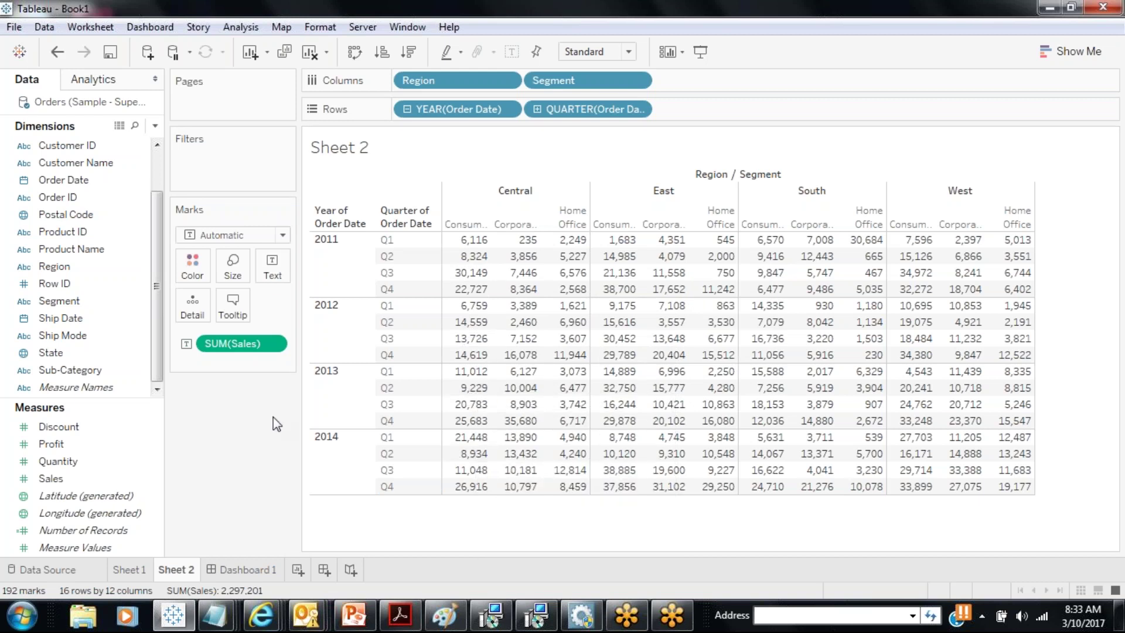
pyautogui.click(273, 344)
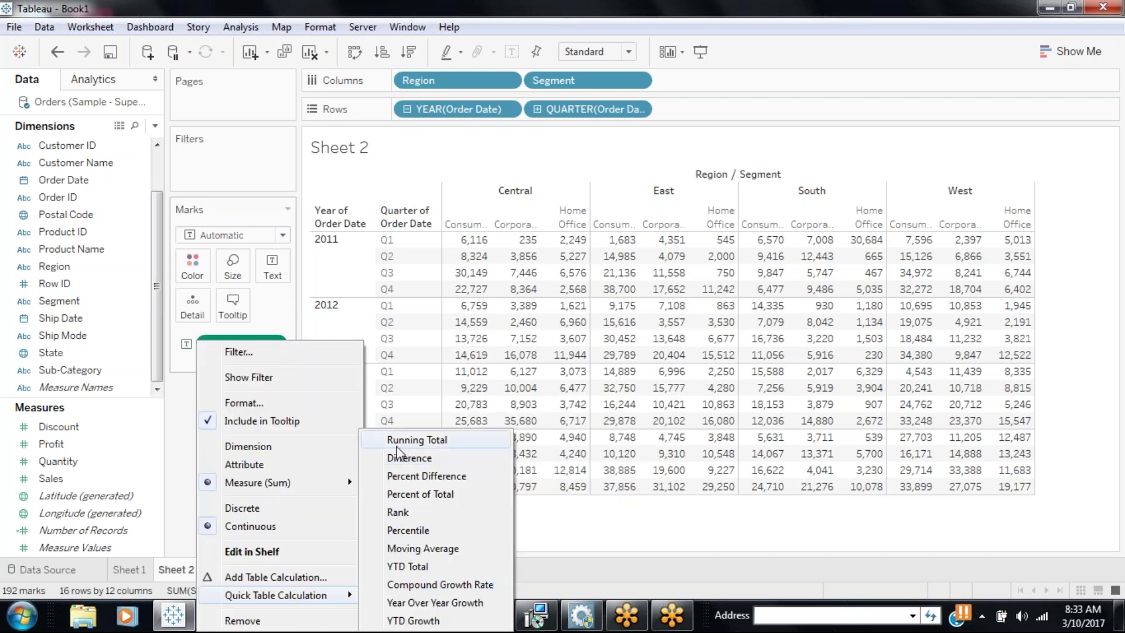
pyautogui.click(399, 441)
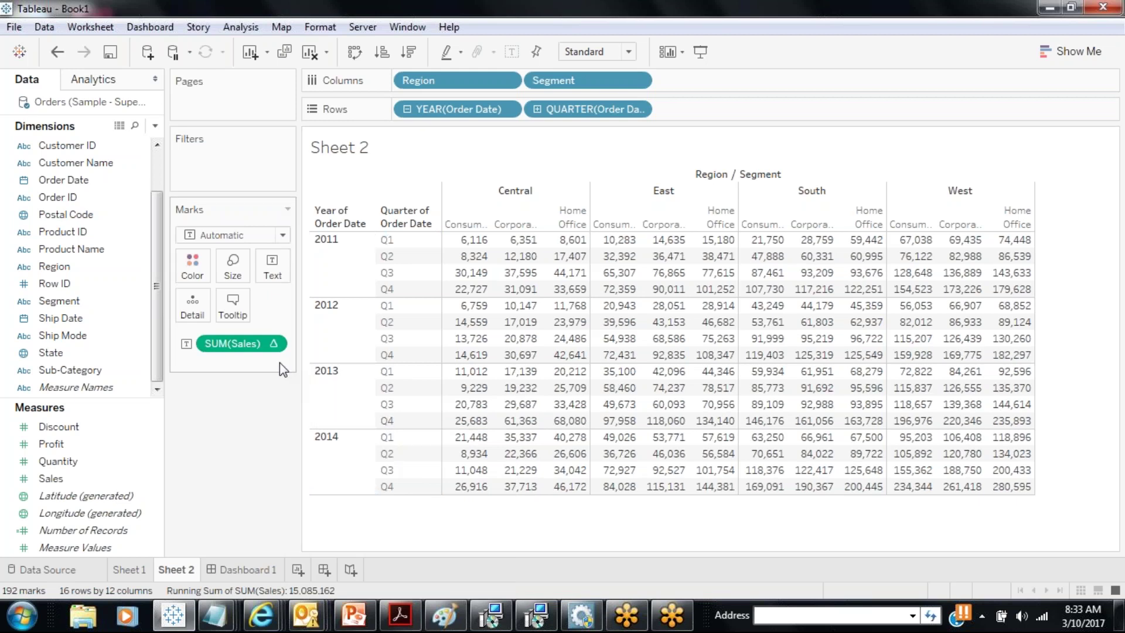
# Add plain Sales as a second text value and compare it with the running total across each 2011 quarter's row.
pyautogui.moveTo(90, 476); pyautogui.dragTo(275, 292)
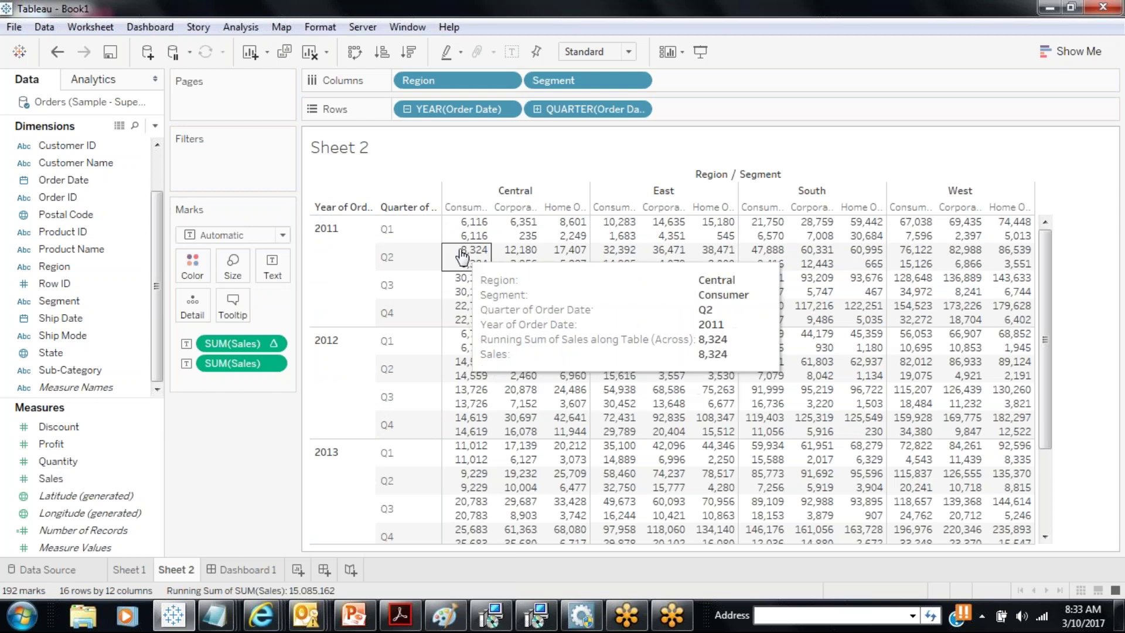
pyautogui.moveTo(463, 243)
pyautogui.moveTo(509, 243)
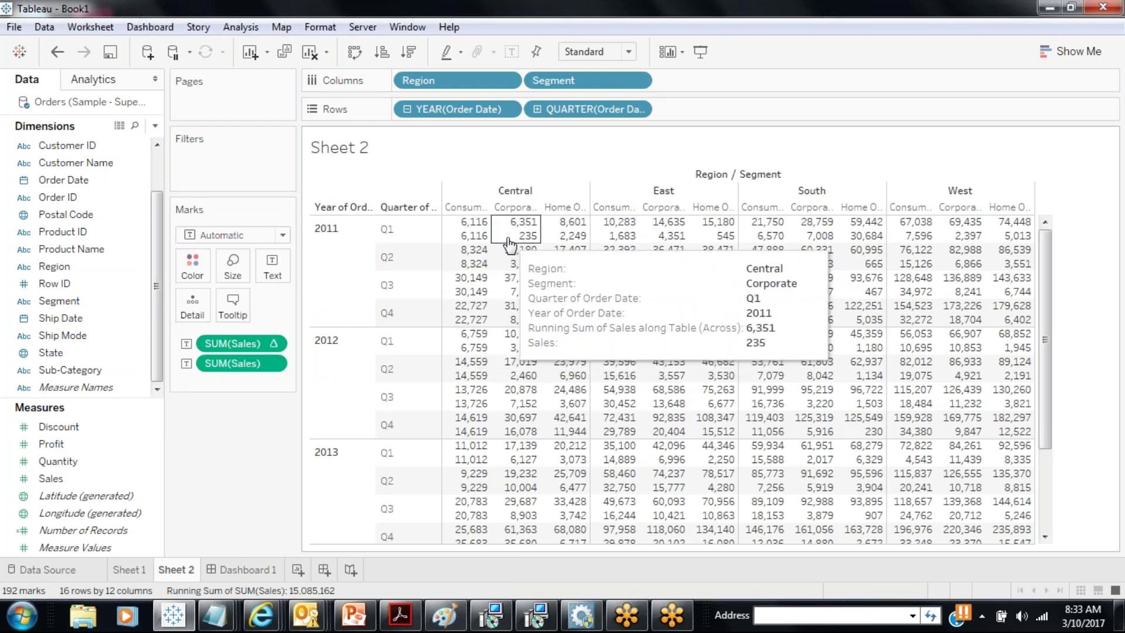
pyautogui.moveTo(567, 244)
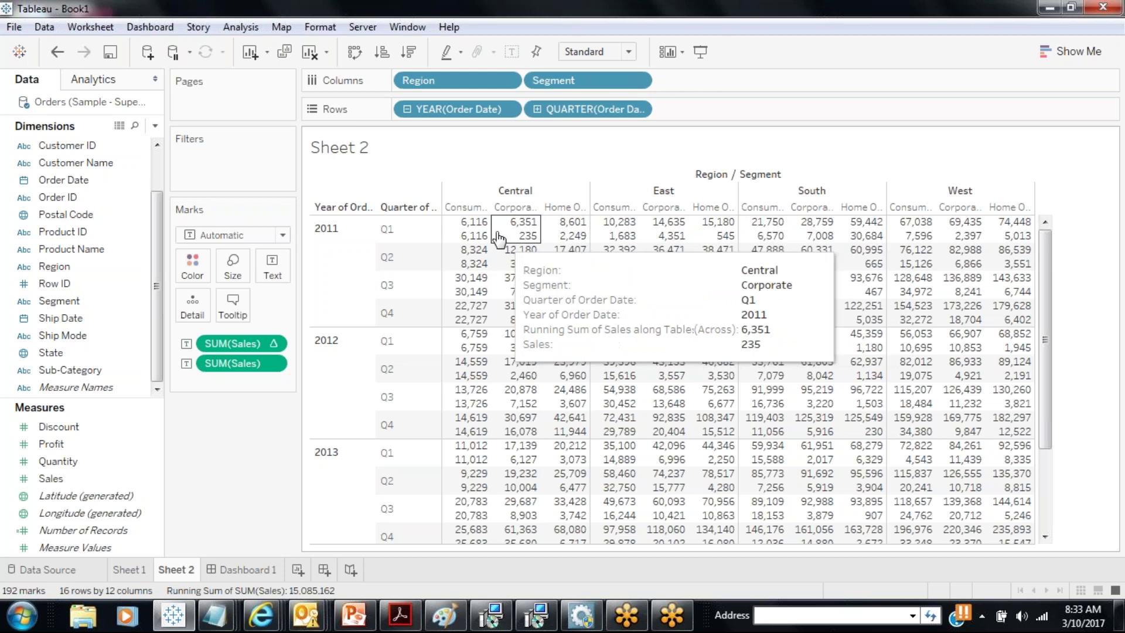
pyautogui.moveTo(481, 225)
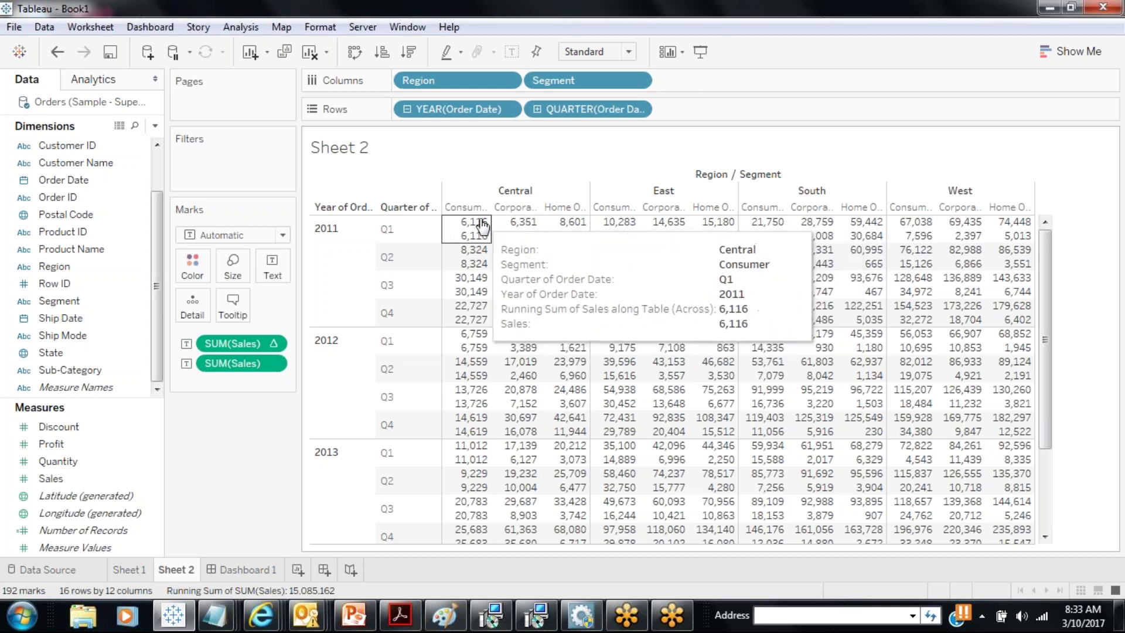
pyautogui.moveTo(559, 224)
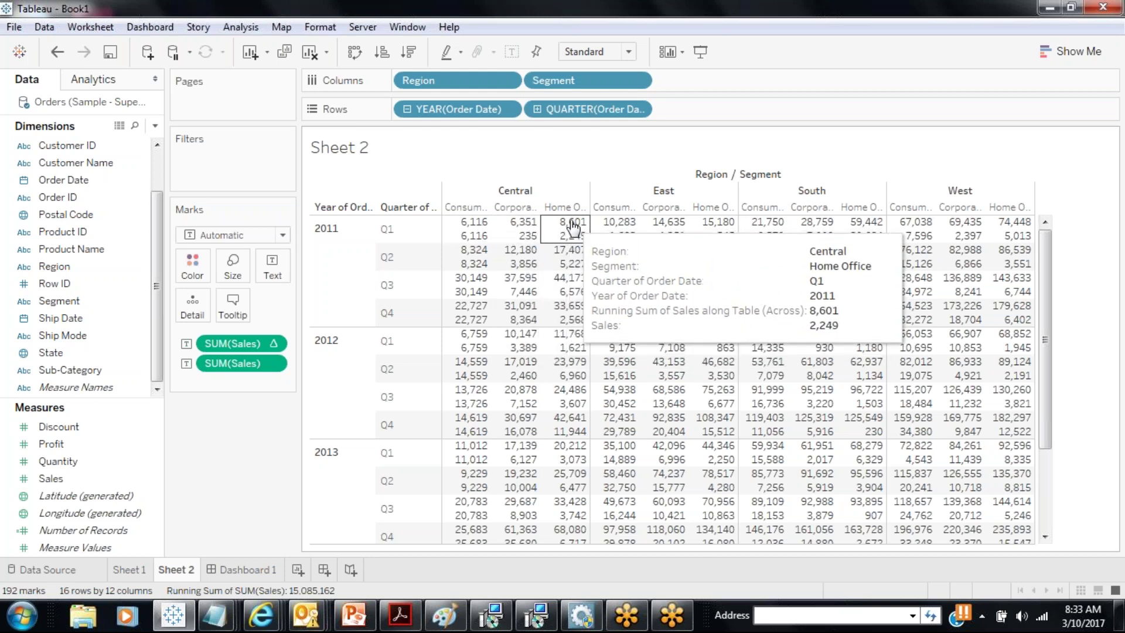
pyautogui.moveTo(736, 260)
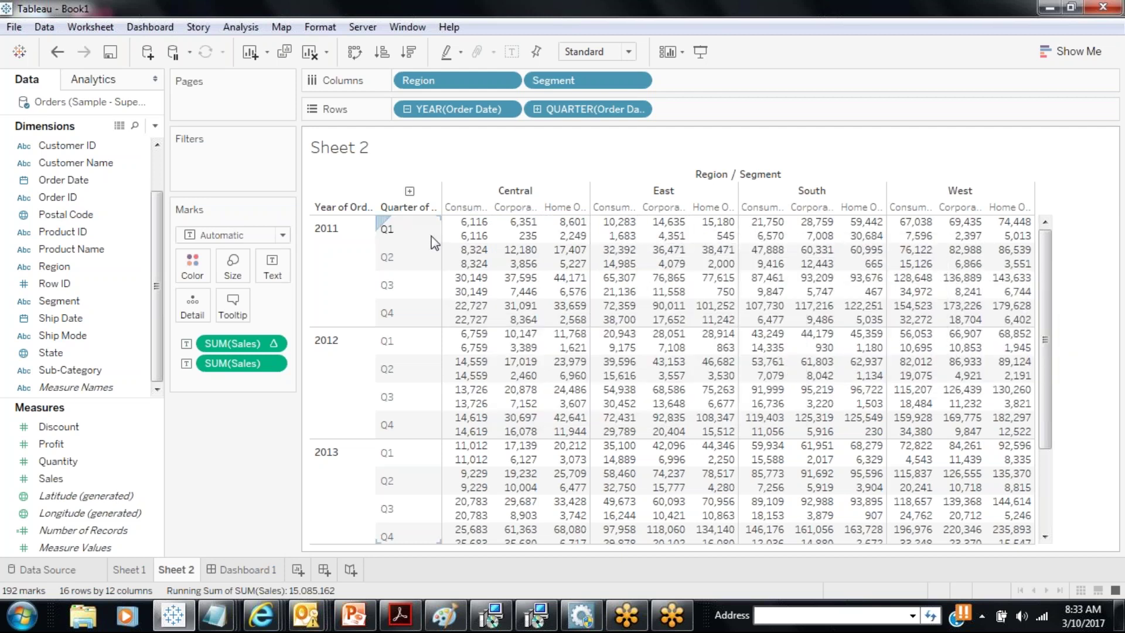
pyautogui.moveTo(1015, 310)
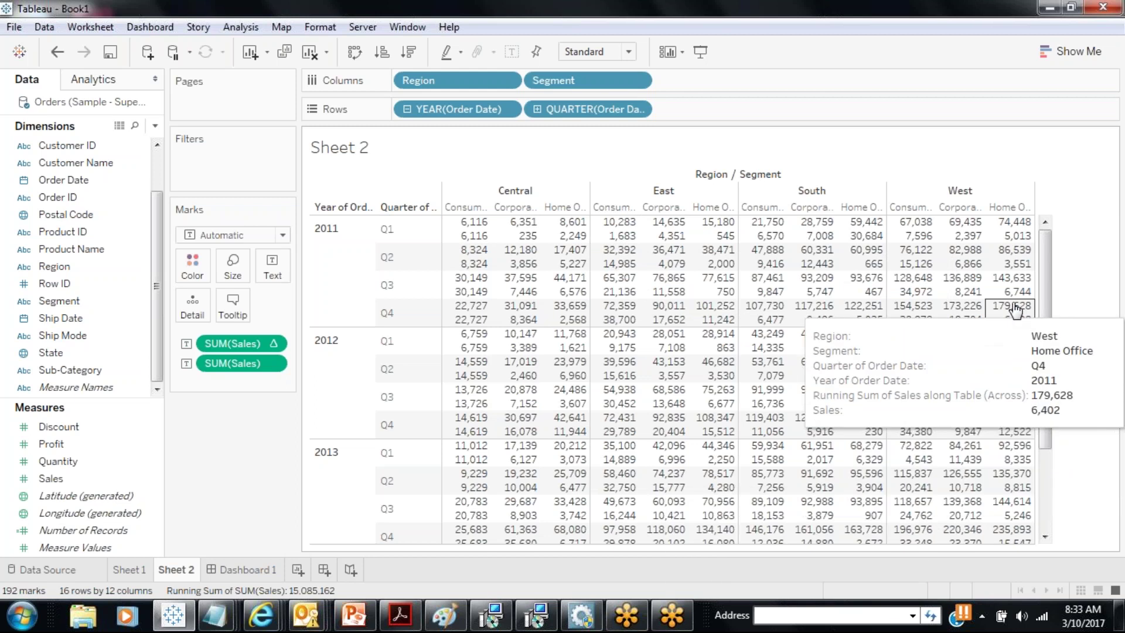
pyautogui.moveTo(1019, 226)
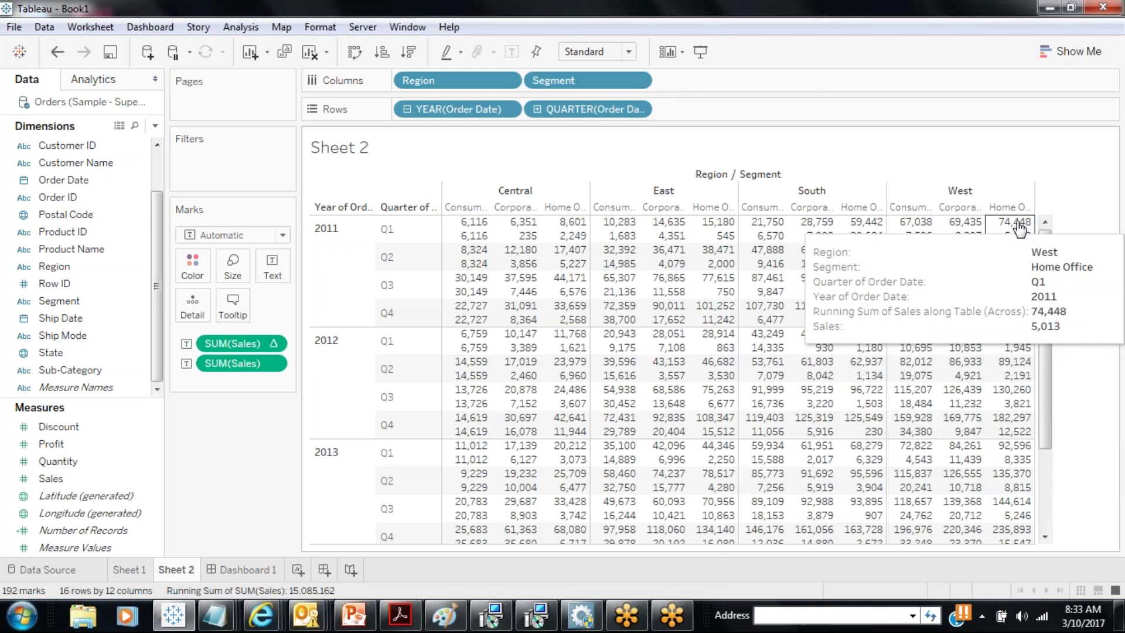
pyautogui.moveTo(1018, 264)
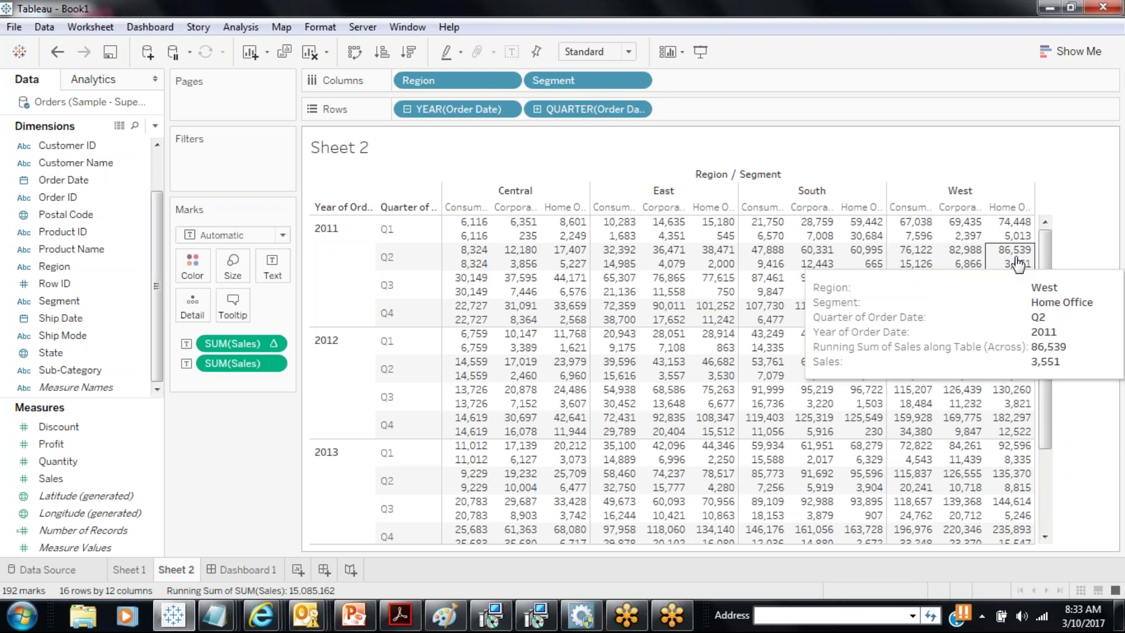
pyautogui.moveTo(1020, 290)
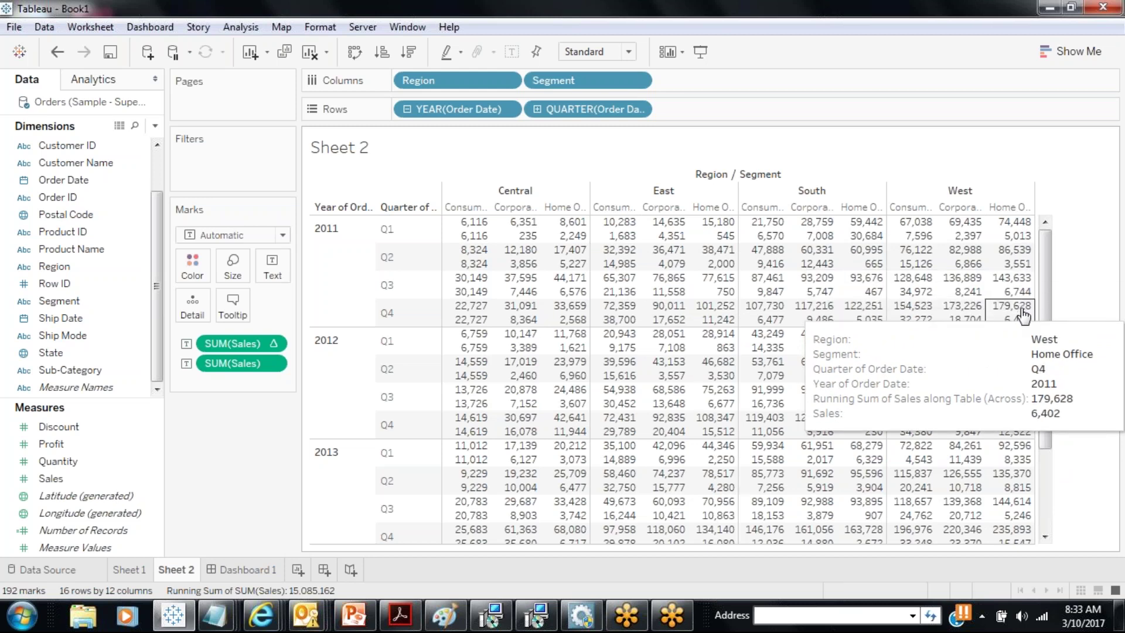
# Set the Sales running total to compute using Table (down) and check how it accumulates over the 2011 quarters in Central Consumer.
pyautogui.rightClick(268, 344)
pyautogui.moveTo(294, 546)
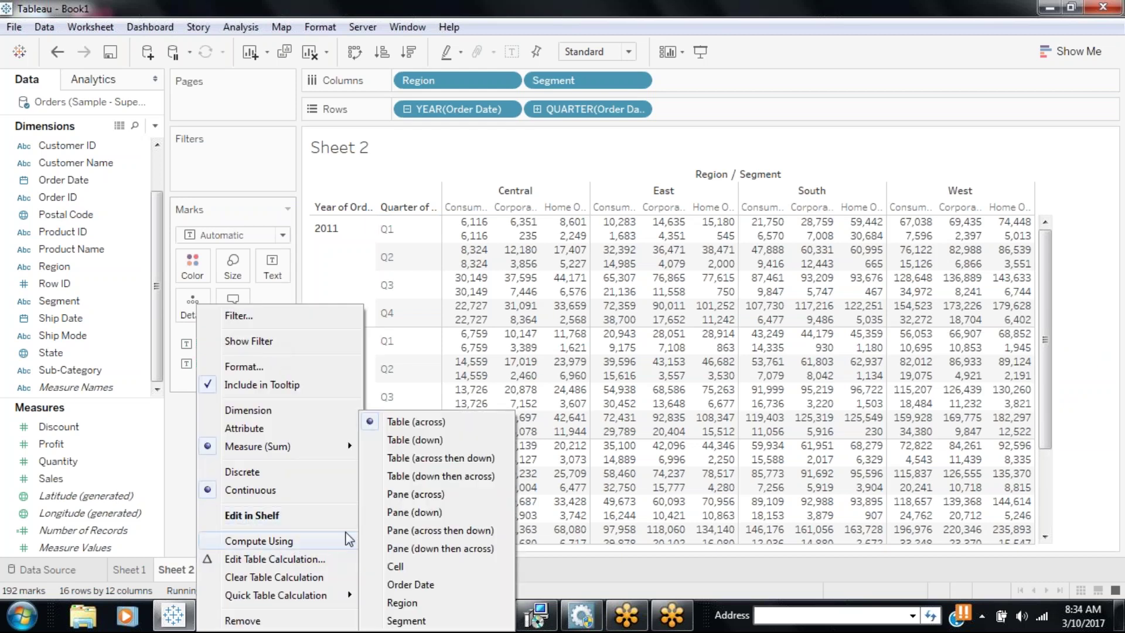
pyautogui.click(426, 441)
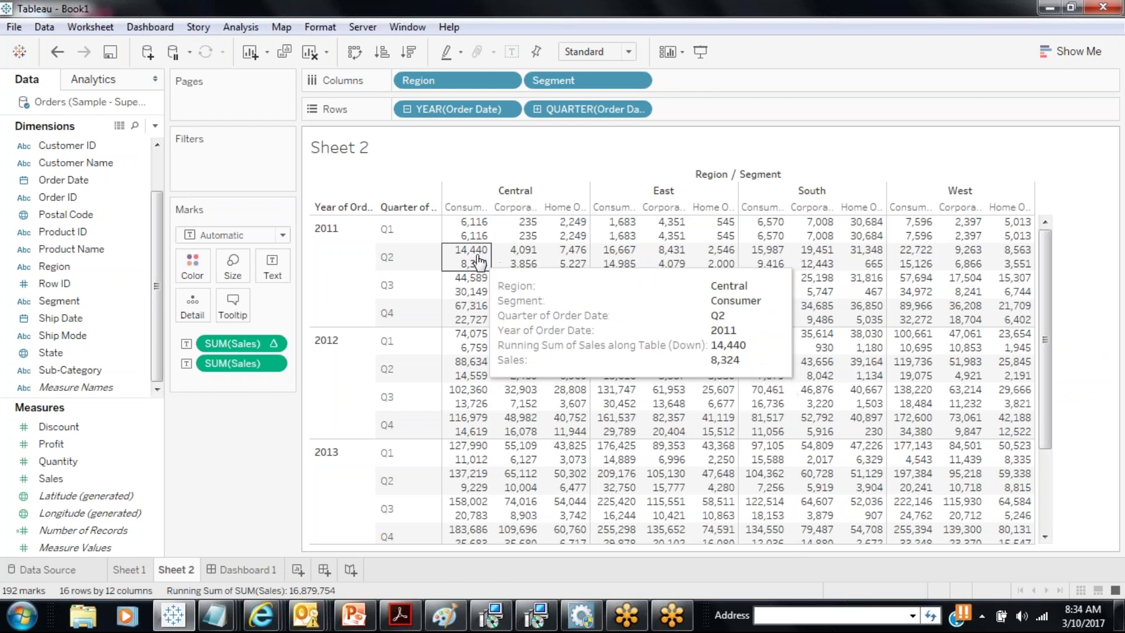
pyautogui.moveTo(472, 317)
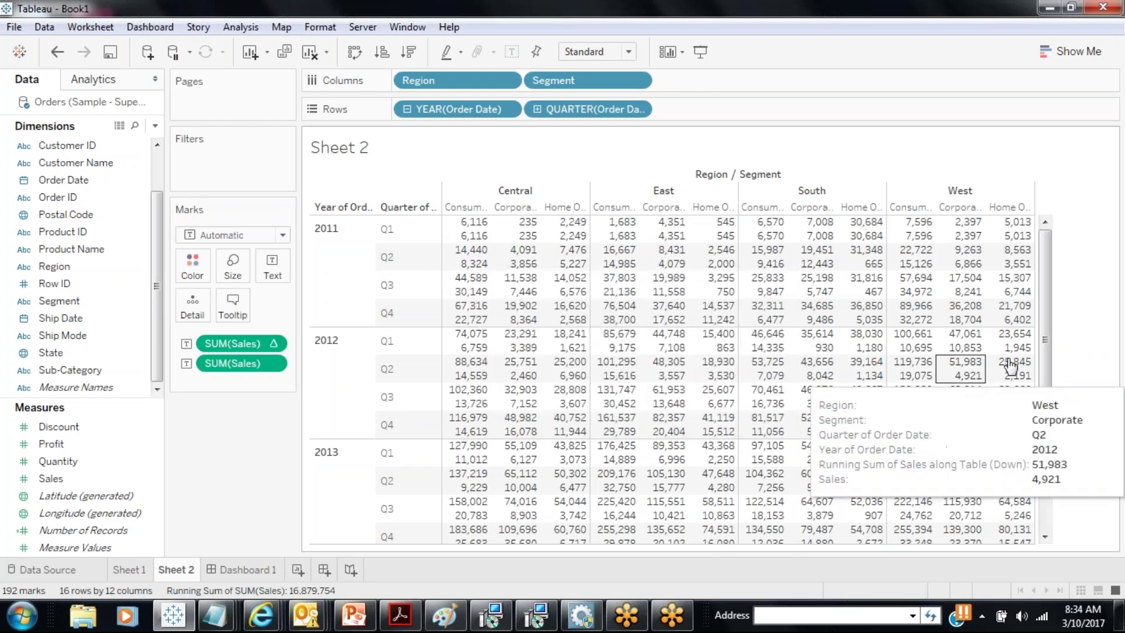
# Examine the downward running totals in the Central segments through 2014 Q4 and where each column starts in 2011 Q1.
pyautogui.moveTo(1045, 352); pyautogui.dragTo(1039, 435)
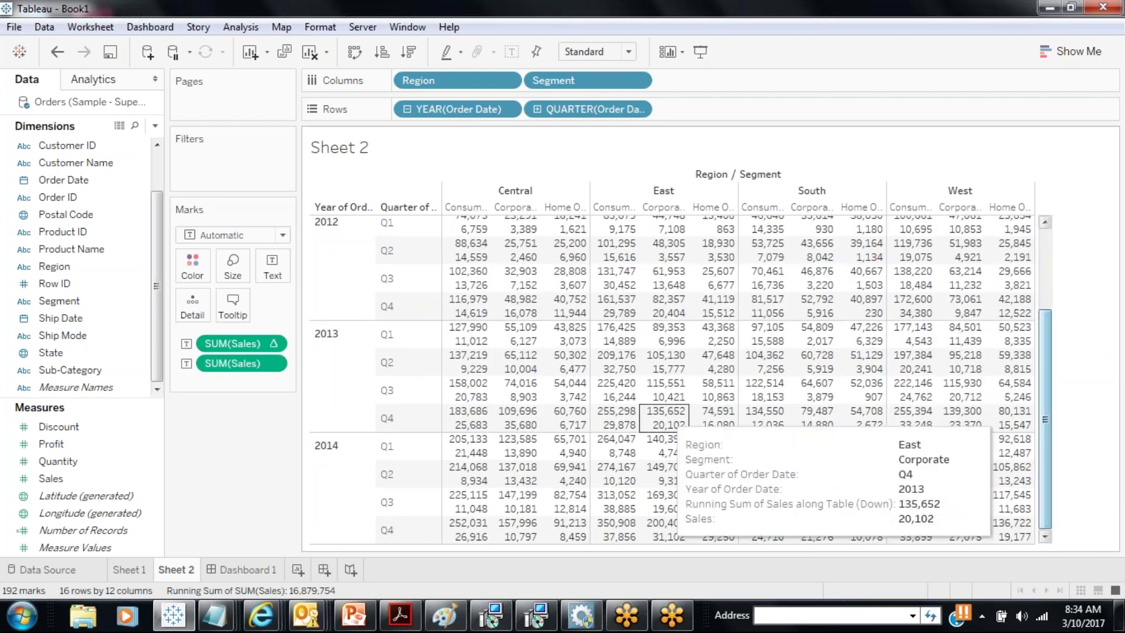
pyautogui.moveTo(458, 423)
pyautogui.moveTo(462, 530)
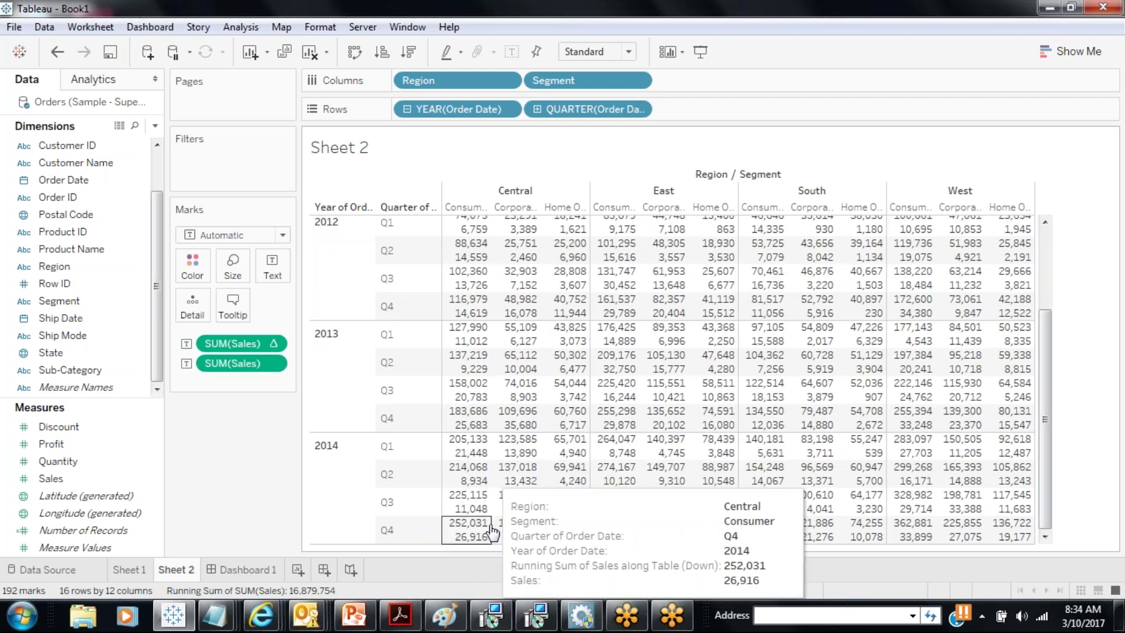
pyautogui.moveTo(516, 530)
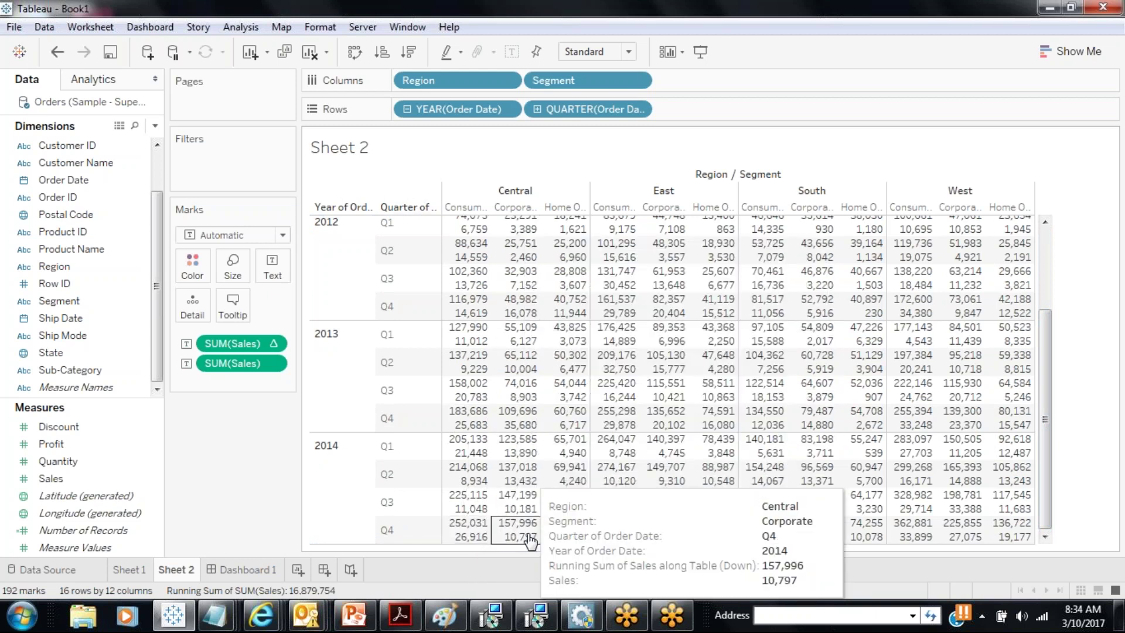
pyautogui.moveTo(584, 501)
pyautogui.moveTo(570, 536)
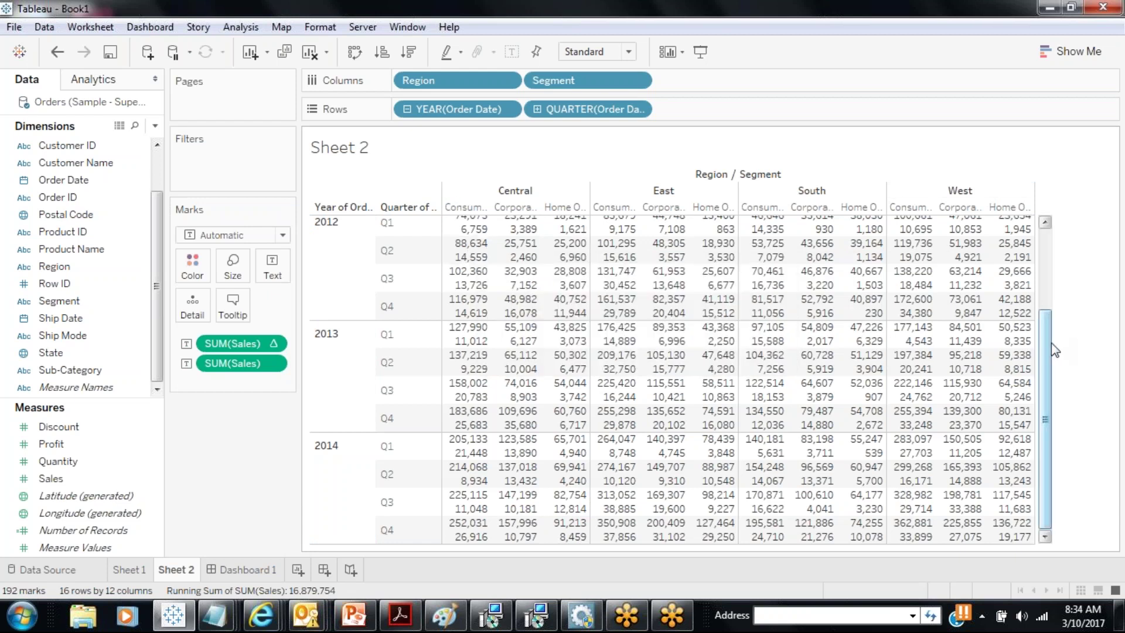
pyautogui.scroll(3, 1054, 347)
pyautogui.moveTo(503, 237)
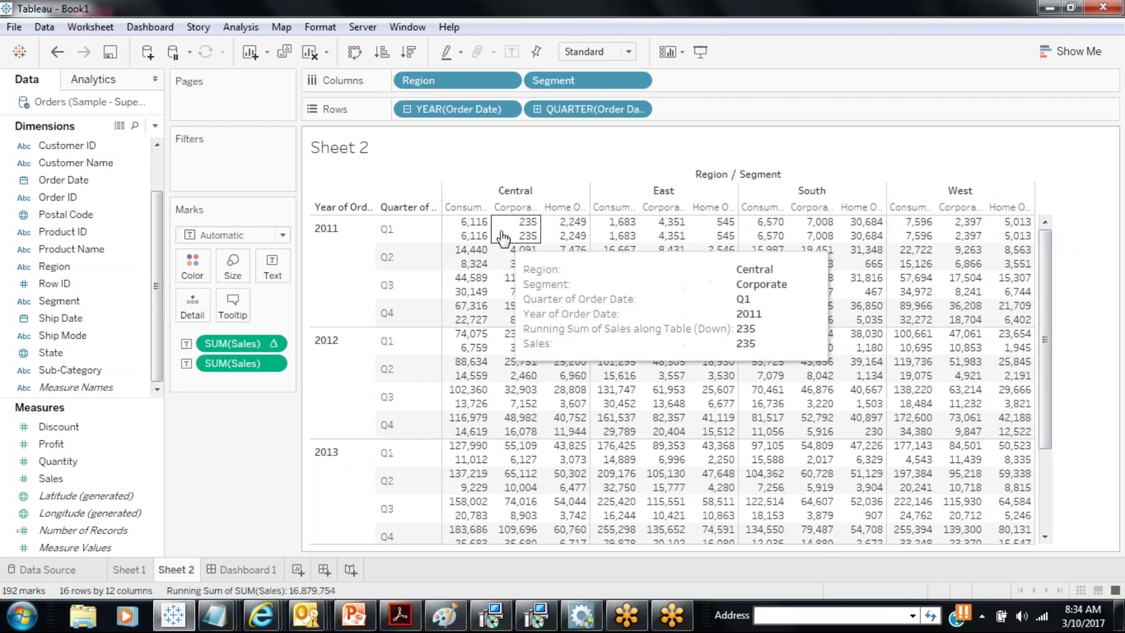
# Set the Sales running total to compute using Pane (across) and check how it restarts in each region for 2011 Q1.
pyautogui.rightClick(276, 342)
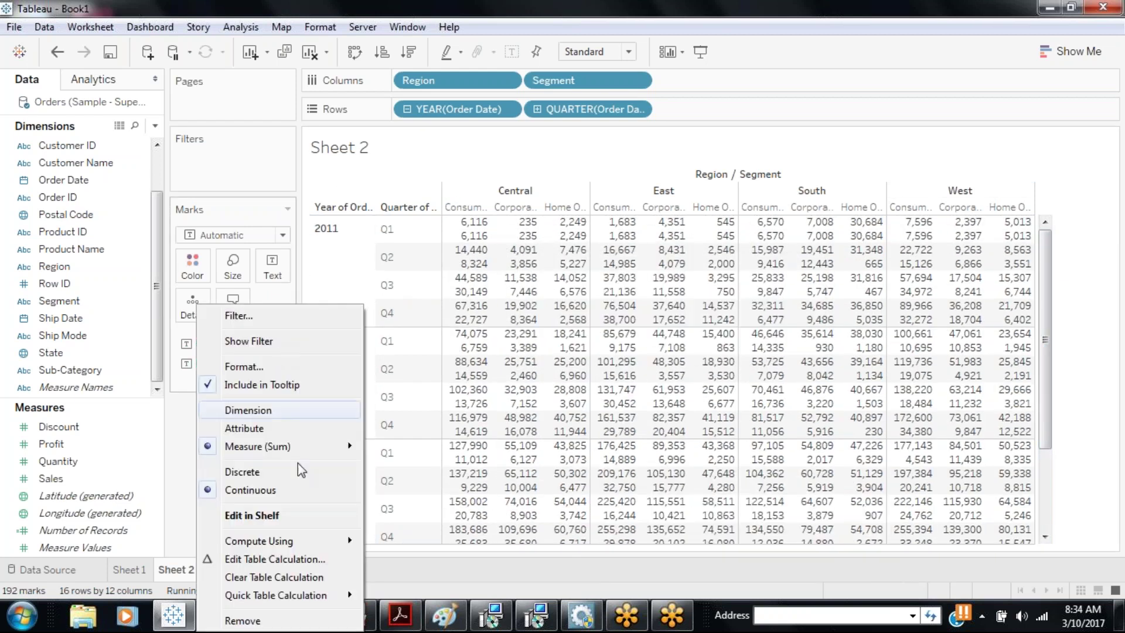
pyautogui.moveTo(303, 540)
pyautogui.click(413, 495)
pyautogui.moveTo(565, 233)
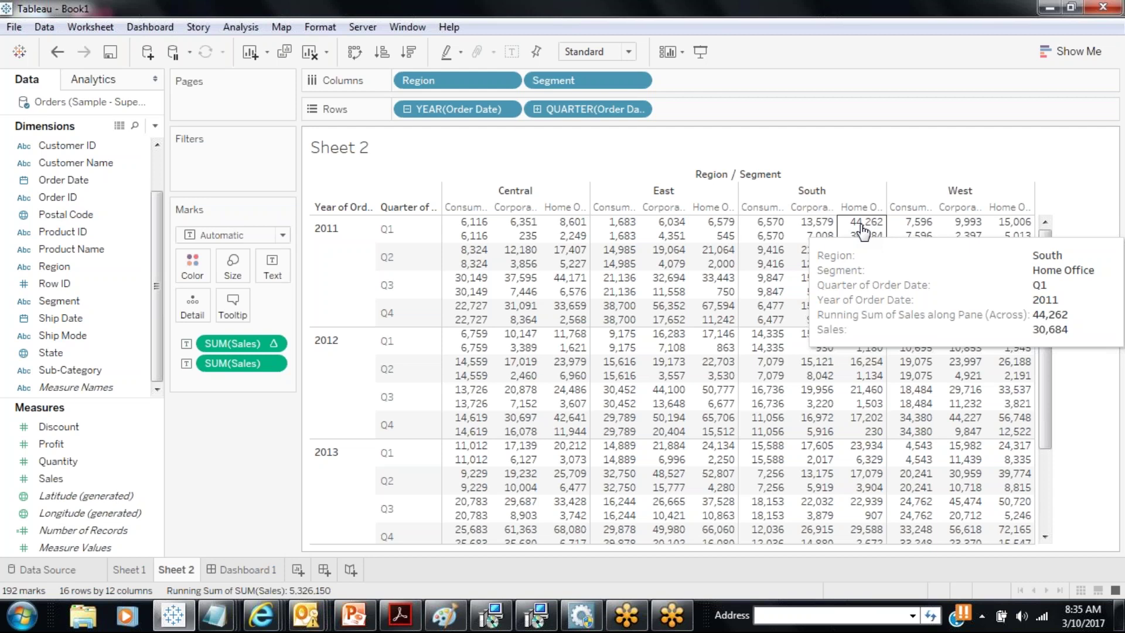
# Switch the Sales running total to the Rank quick table calculation.
pyautogui.click(272, 343)
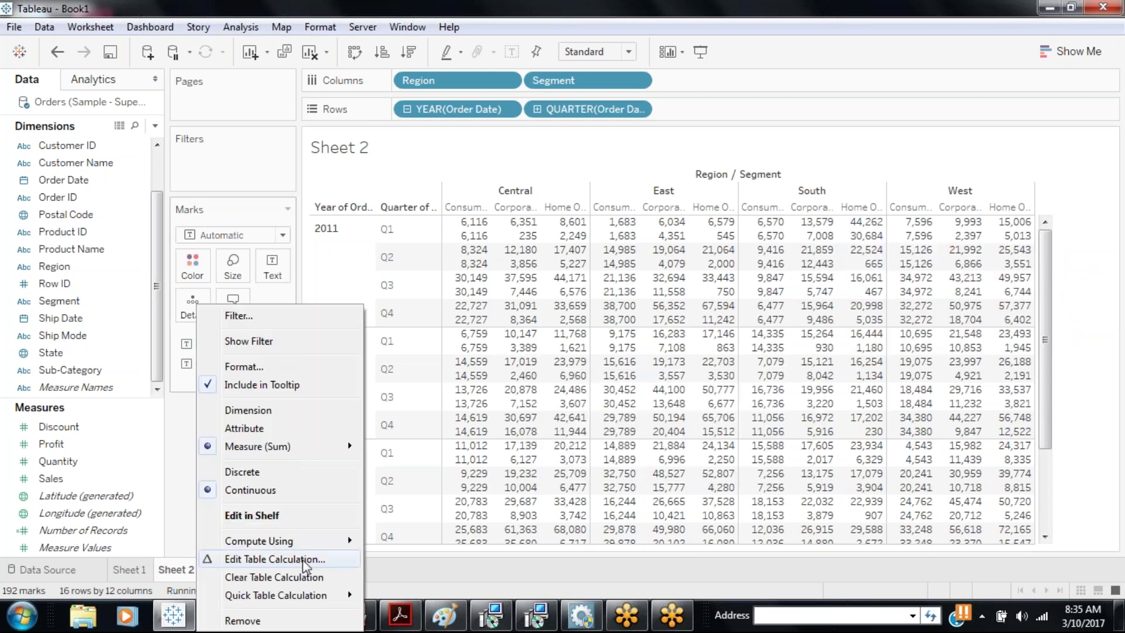
pyautogui.moveTo(296, 595)
pyautogui.click(404, 509)
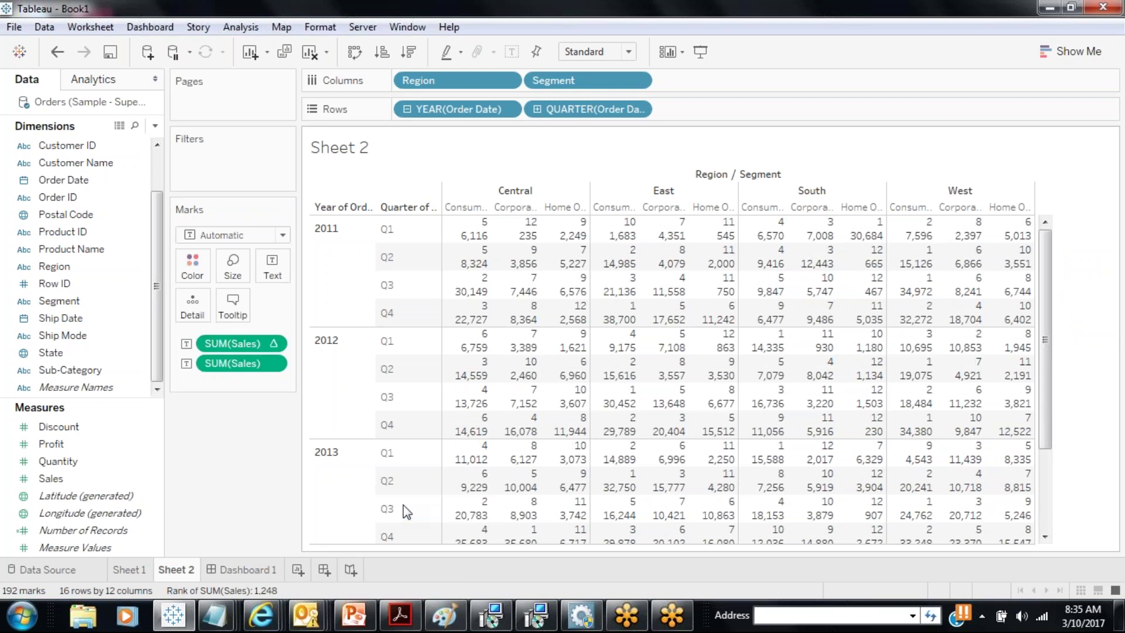
# Set the Sales rank to compute using Table (down).
pyautogui.click(280, 363)
pyautogui.moveTo(304, 539)
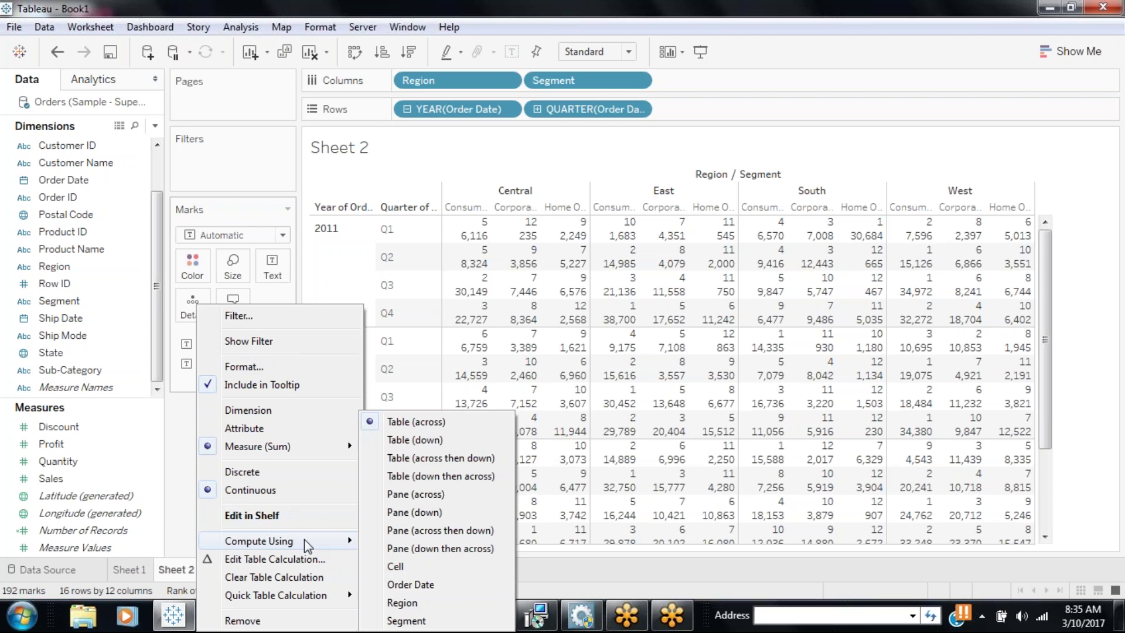
pyautogui.click(172, 494)
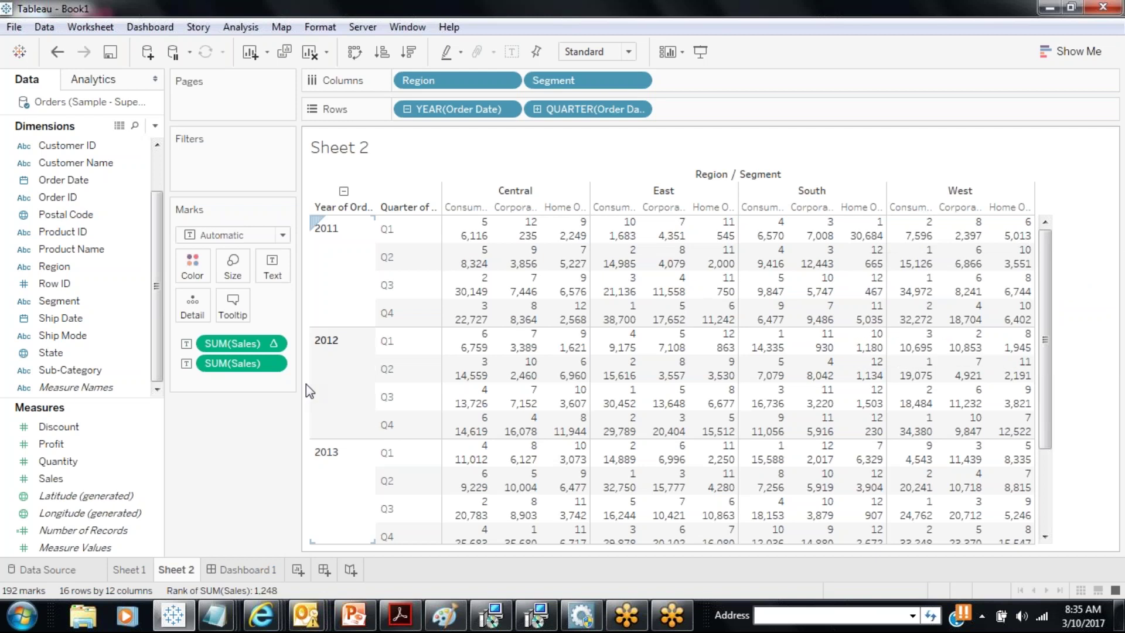
pyautogui.rightClick(272, 346)
pyautogui.moveTo(258, 540)
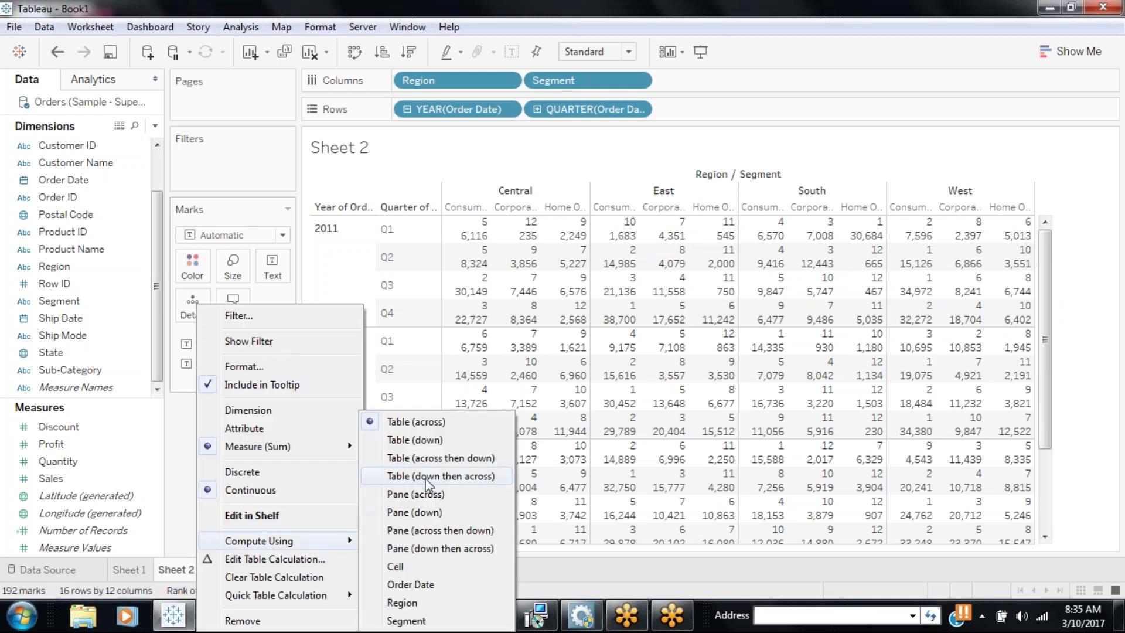
pyautogui.click(417, 440)
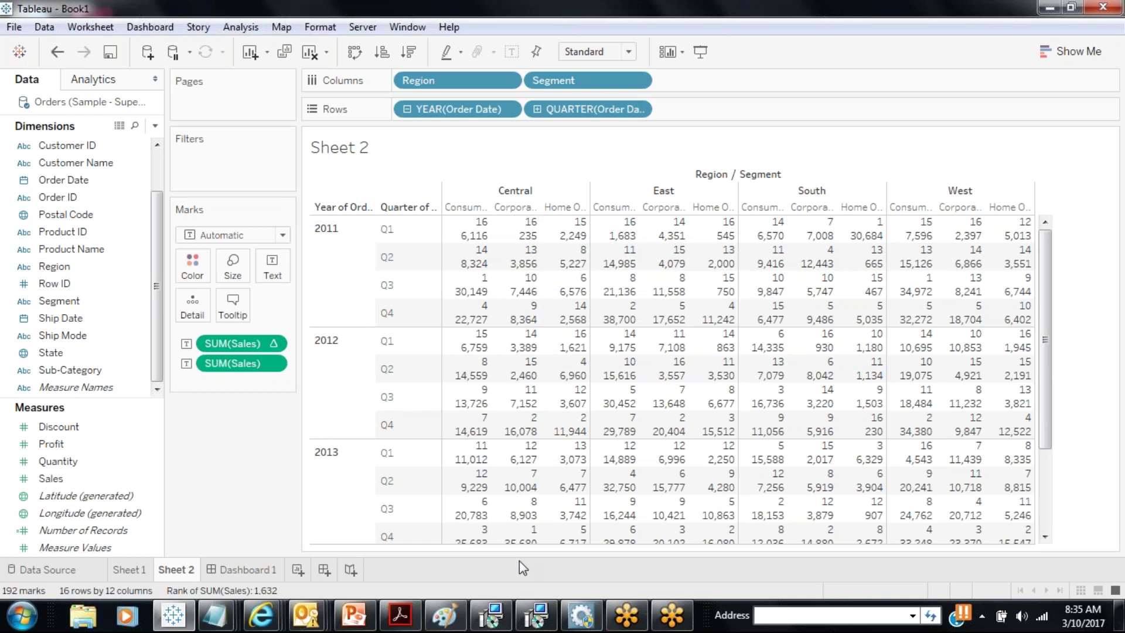
# Examine the downward Sales ranks in Central Consumer for 2011 and in West Home Office through 2014 Q4.
pyautogui.moveTo(1046, 371)
pyautogui.mouseDown()
pyautogui.moveTo(1032, 493)
pyautogui.moveTo(1033, 380)
pyautogui.mouseUp()
pyautogui.moveTo(482, 274)
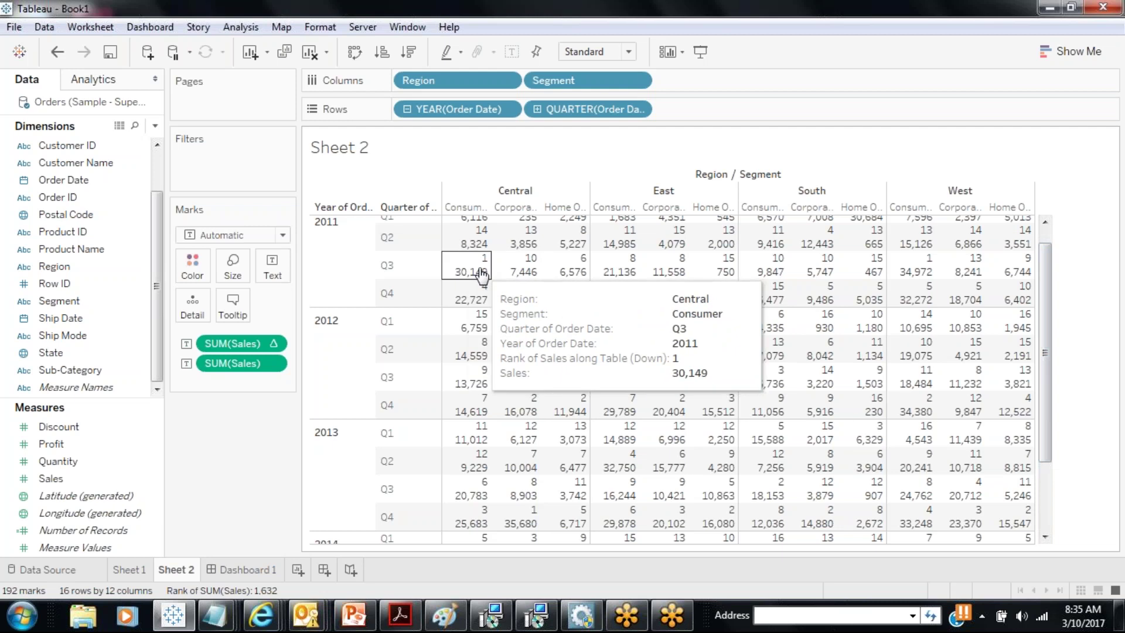
pyautogui.moveTo(1046, 304); pyautogui.dragTo(1048, 257)
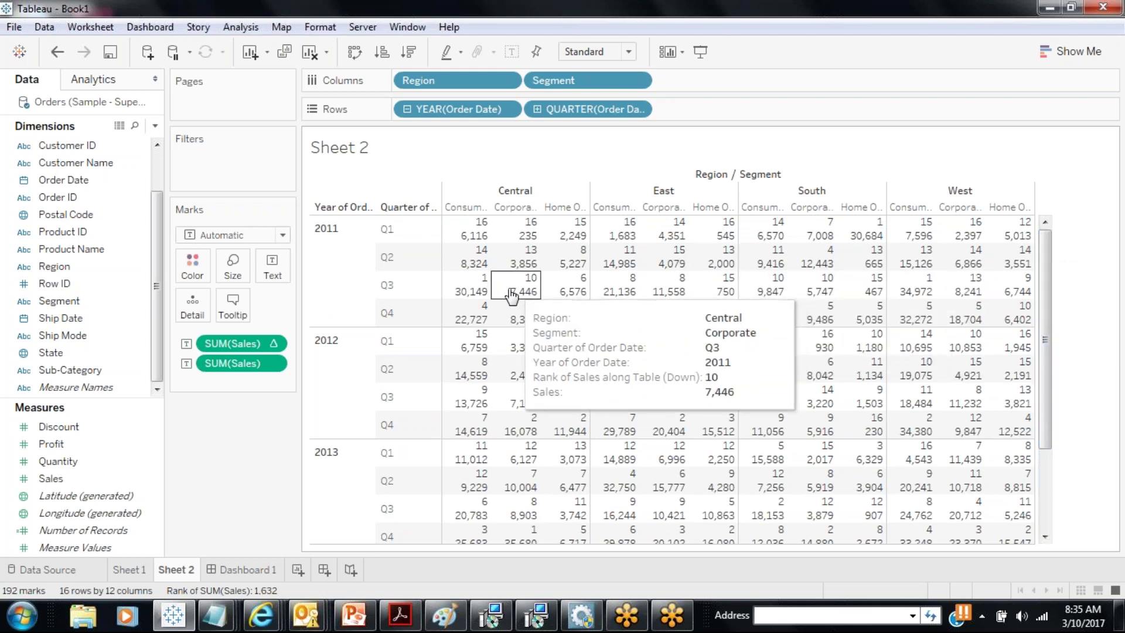
pyautogui.moveTo(485, 291)
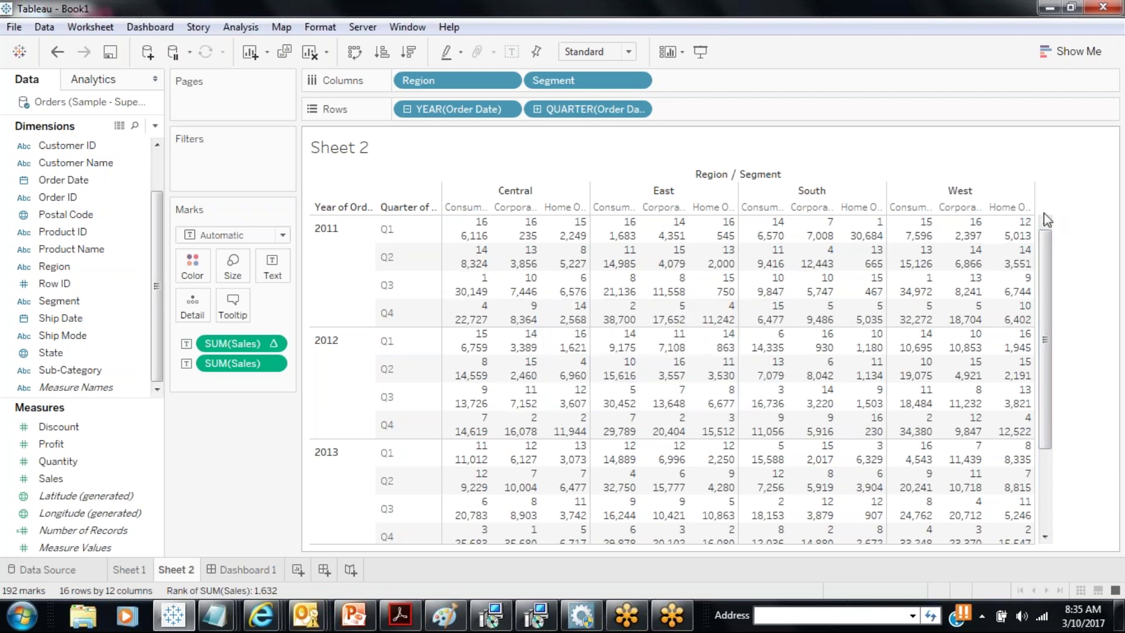
pyautogui.moveTo(1041, 290); pyautogui.dragTo(1042, 370)
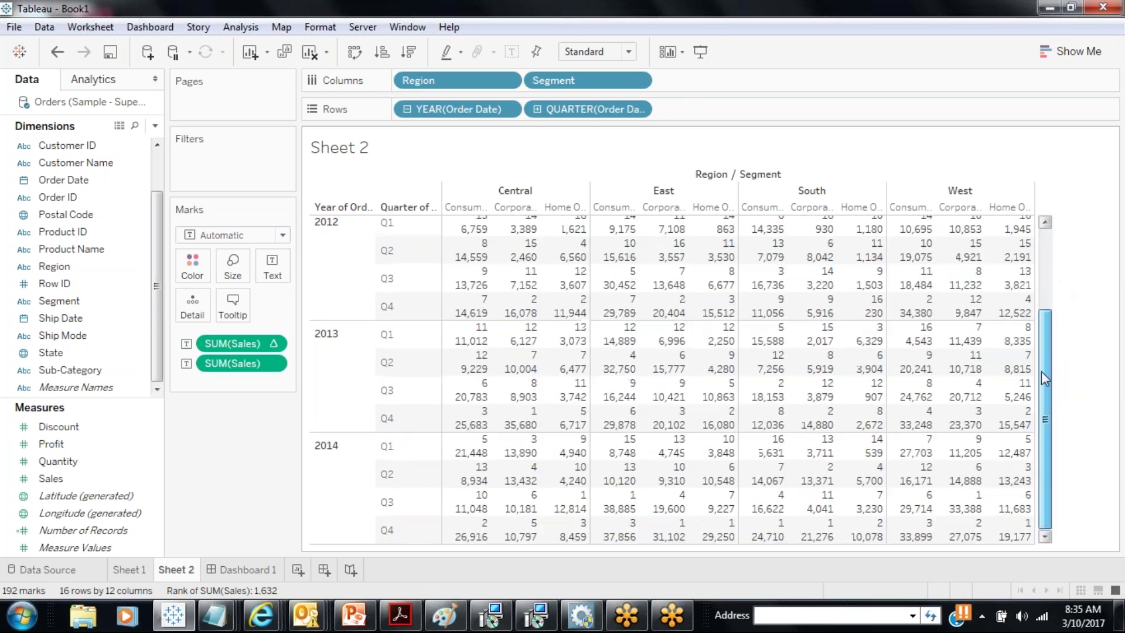
pyautogui.moveTo(1019, 502)
pyautogui.moveTo(1020, 530)
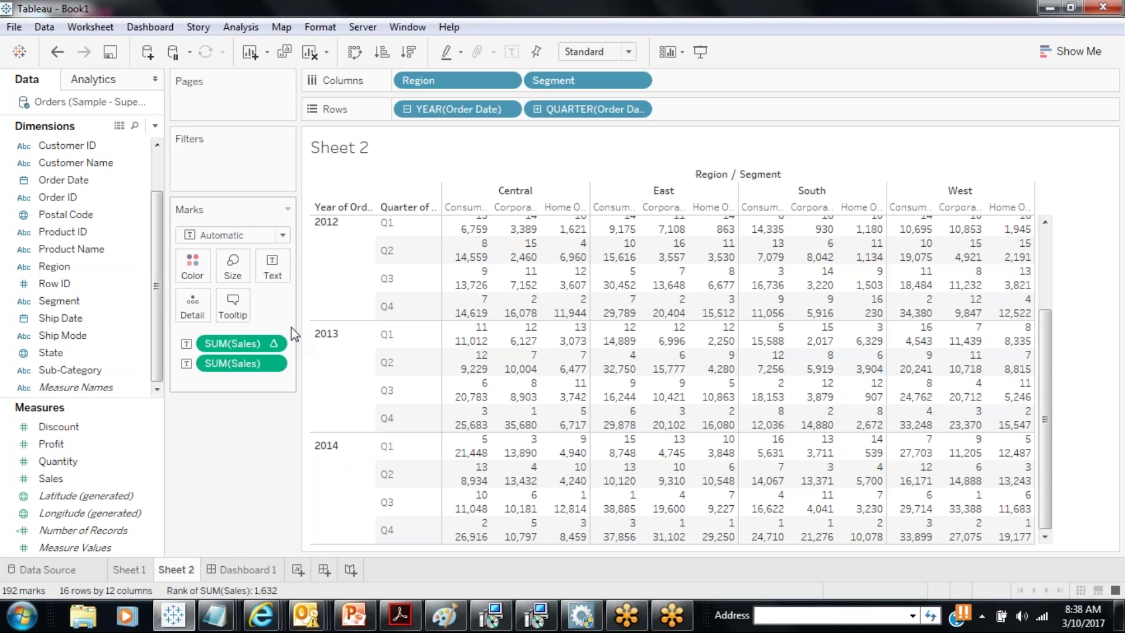
# Reorder the rows so Quarter of Order Date comes before Year, and view the rank's table calculation settings.
pyautogui.moveTo(462, 115); pyautogui.dragTo(754, 111)
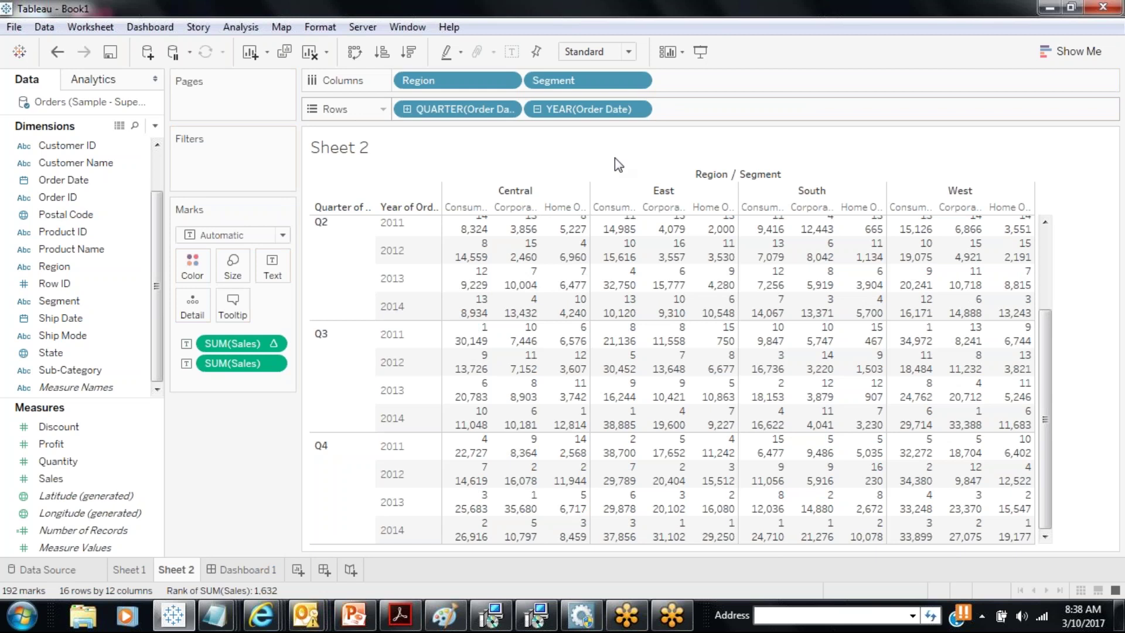
pyautogui.moveTo(1040, 330); pyautogui.dragTo(1047, 216)
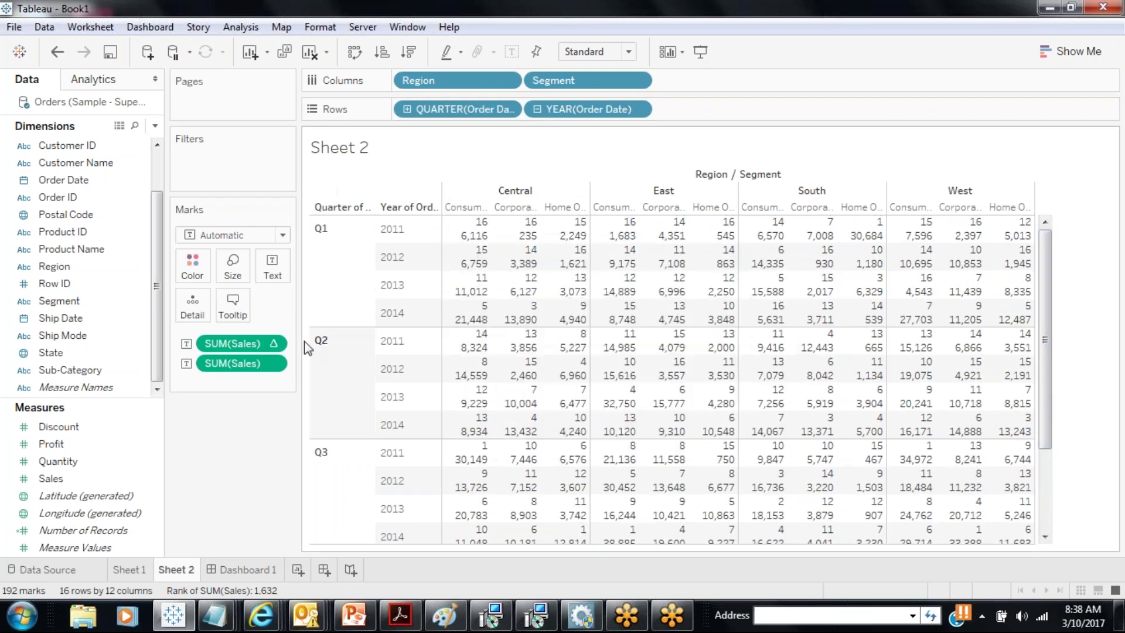
pyautogui.rightClick(276, 342)
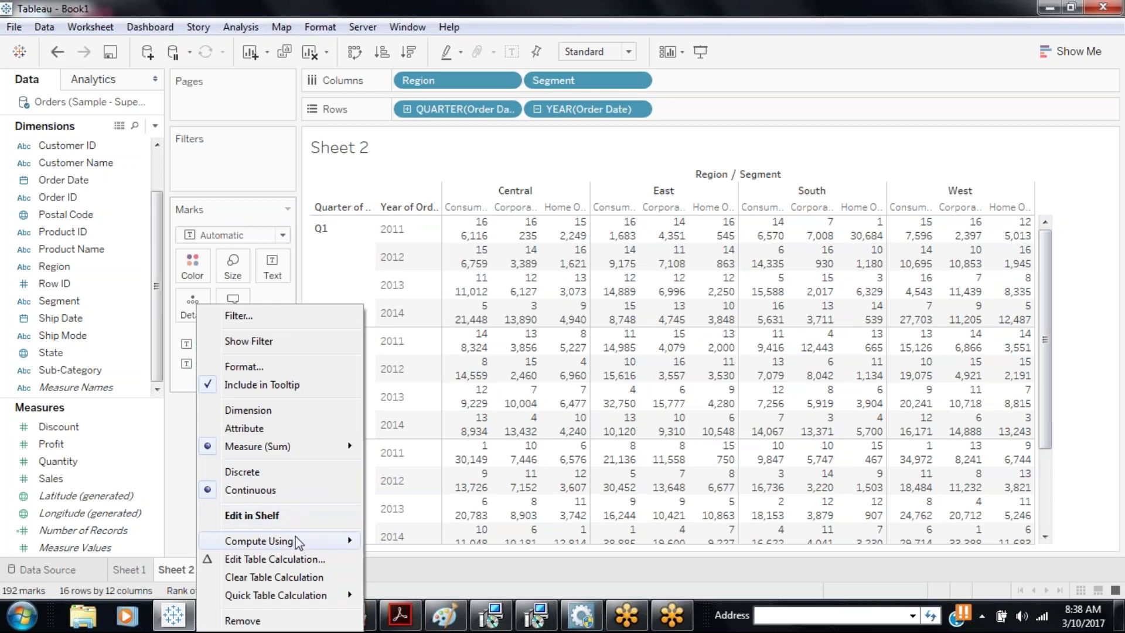
pyautogui.click(287, 560)
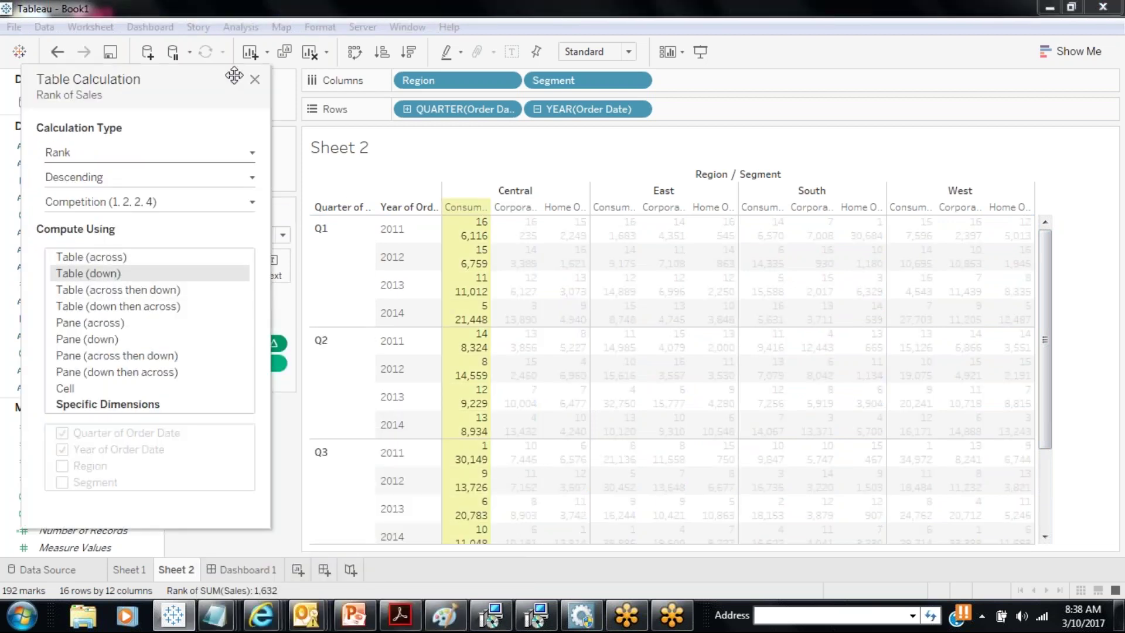
pyautogui.click(254, 79)
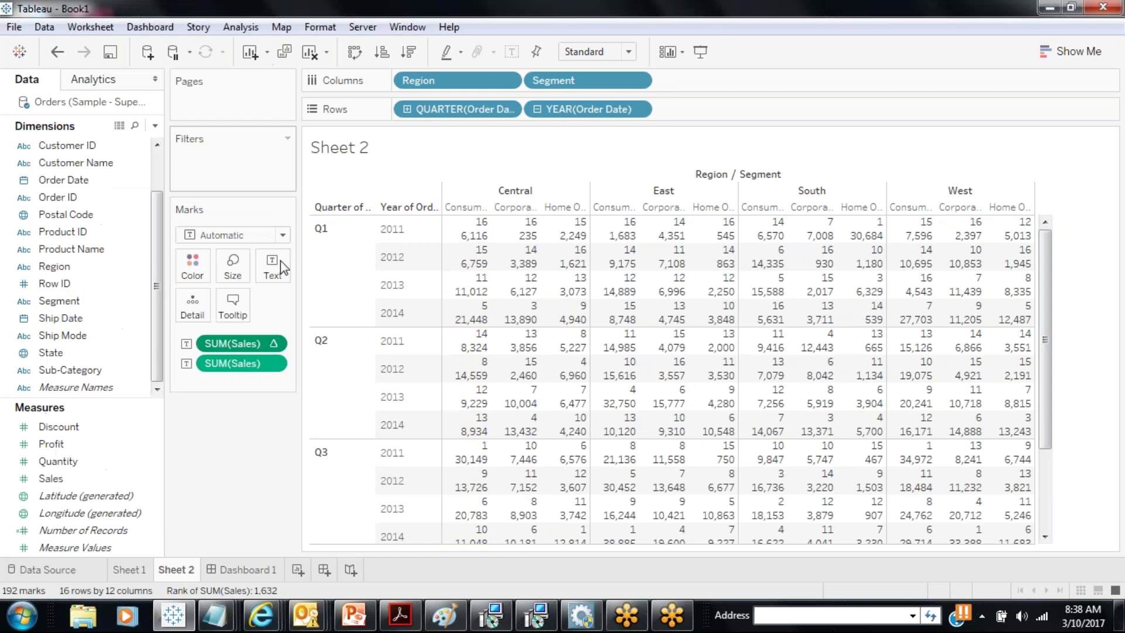
# Apply the Running Total quick table calculation to the ranked Sales and check how it accumulates across the Q1 rows.
pyautogui.click(275, 344)
pyautogui.moveTo(320, 595)
pyautogui.click(416, 440)
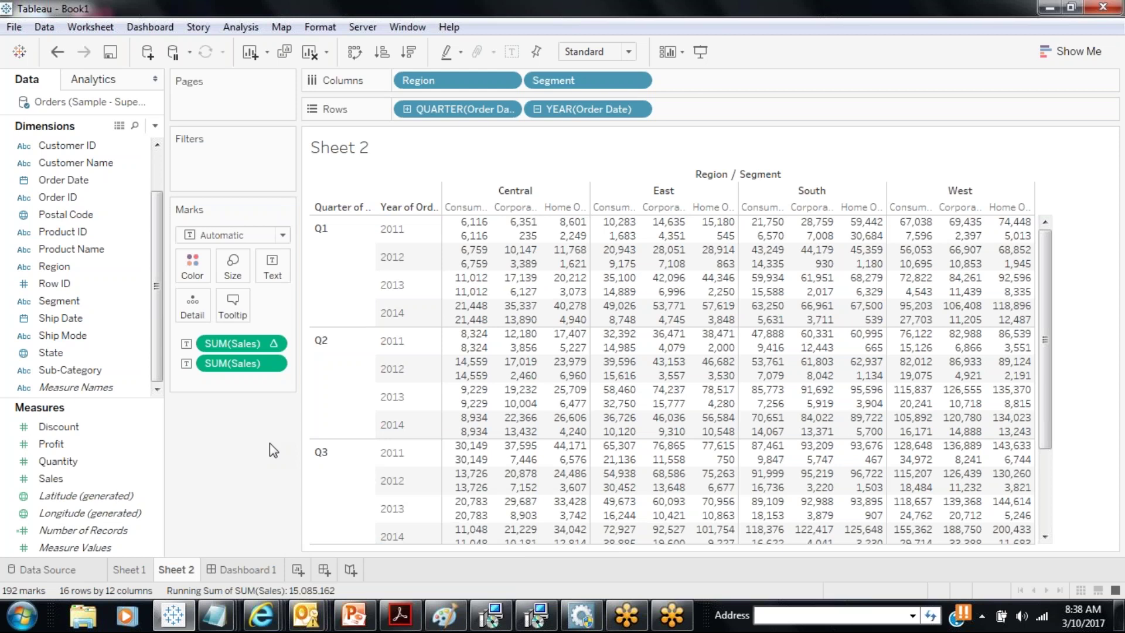
pyautogui.moveTo(490, 223)
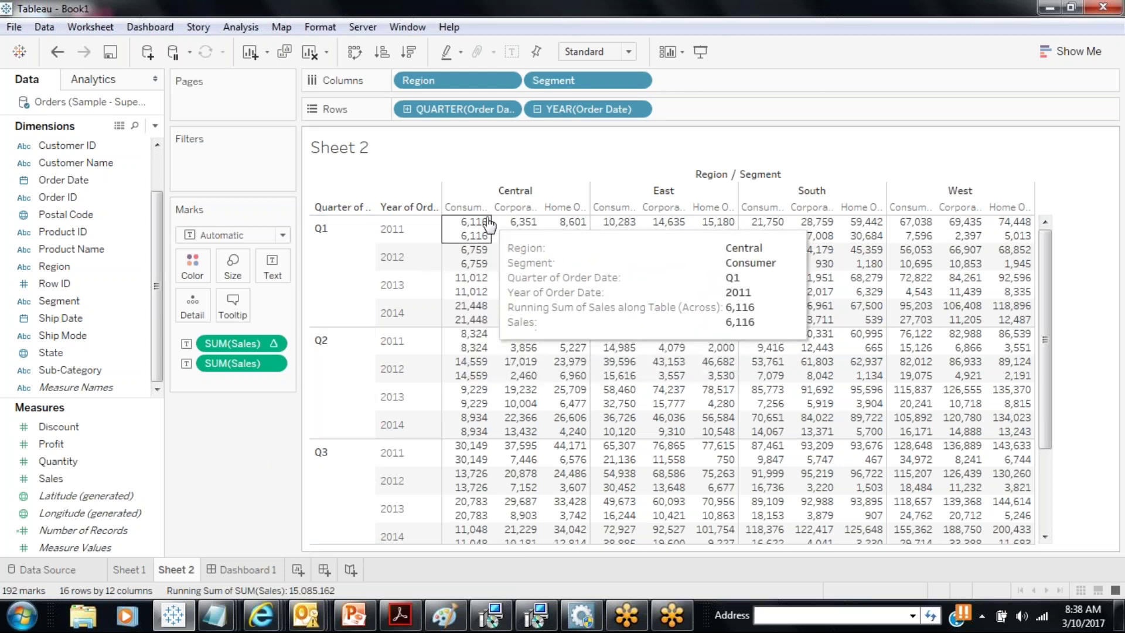
pyautogui.moveTo(522, 249)
pyautogui.moveTo(566, 251)
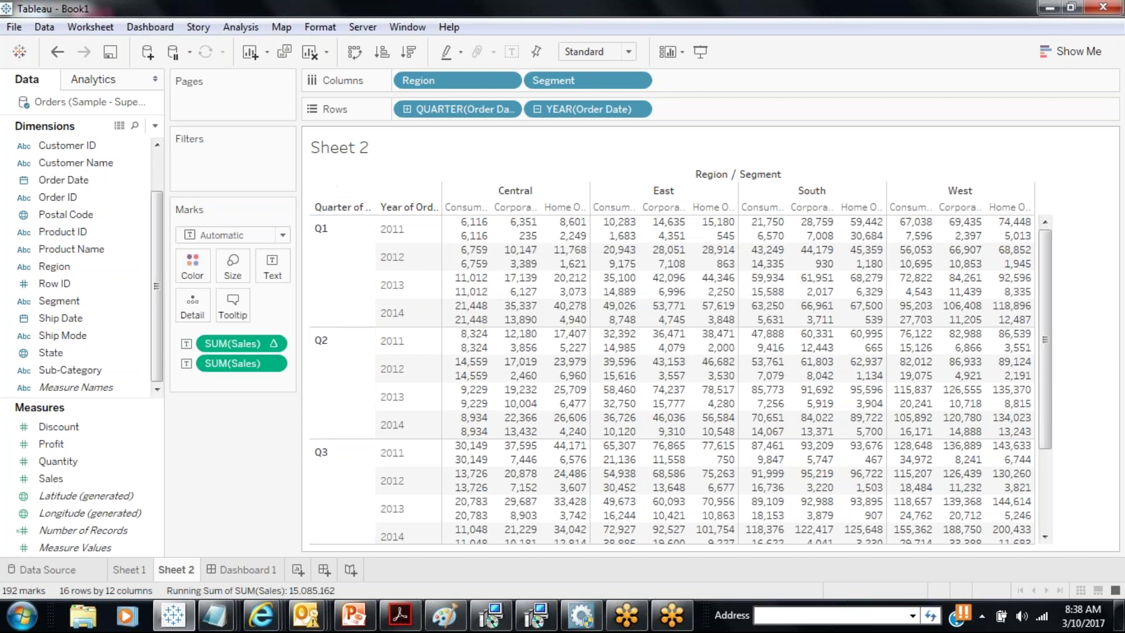
# Compute the Sales running total using Table (down), then put Year of Order Date back before Quarter in the rows.
pyautogui.click(274, 344)
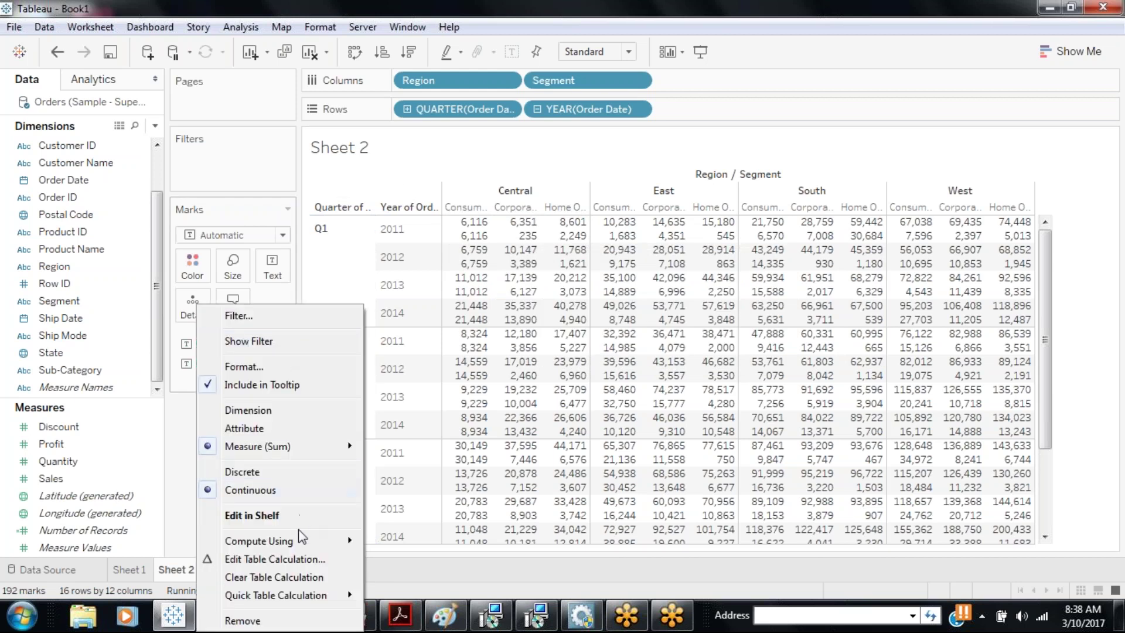
pyautogui.moveTo(302, 540)
pyautogui.click(410, 443)
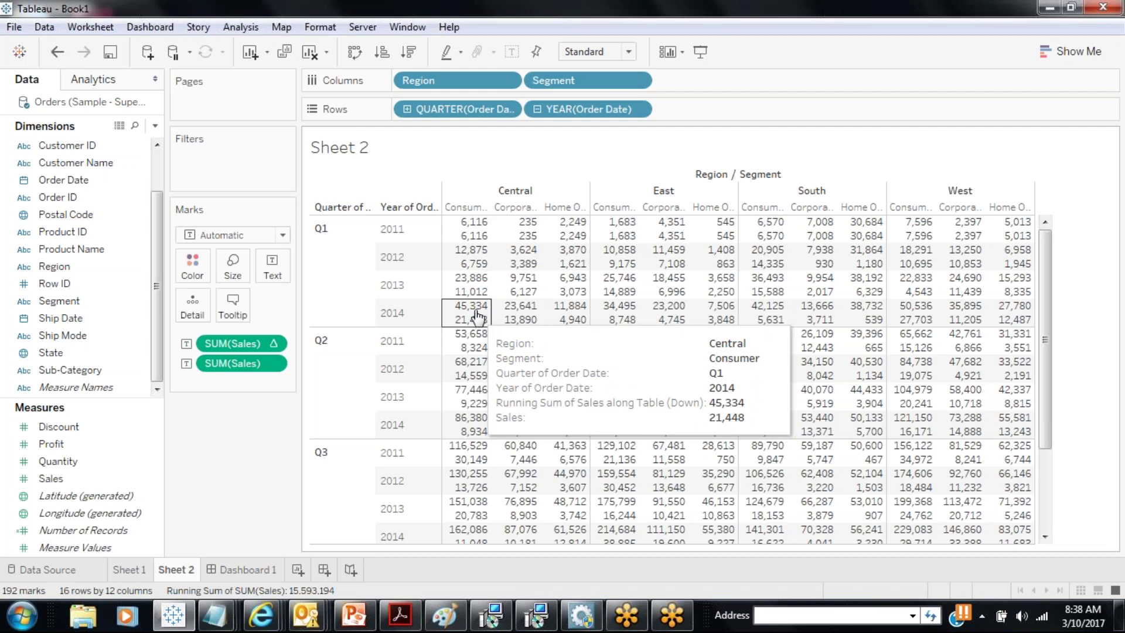
pyautogui.moveTo(495, 109); pyautogui.dragTo(756, 112)
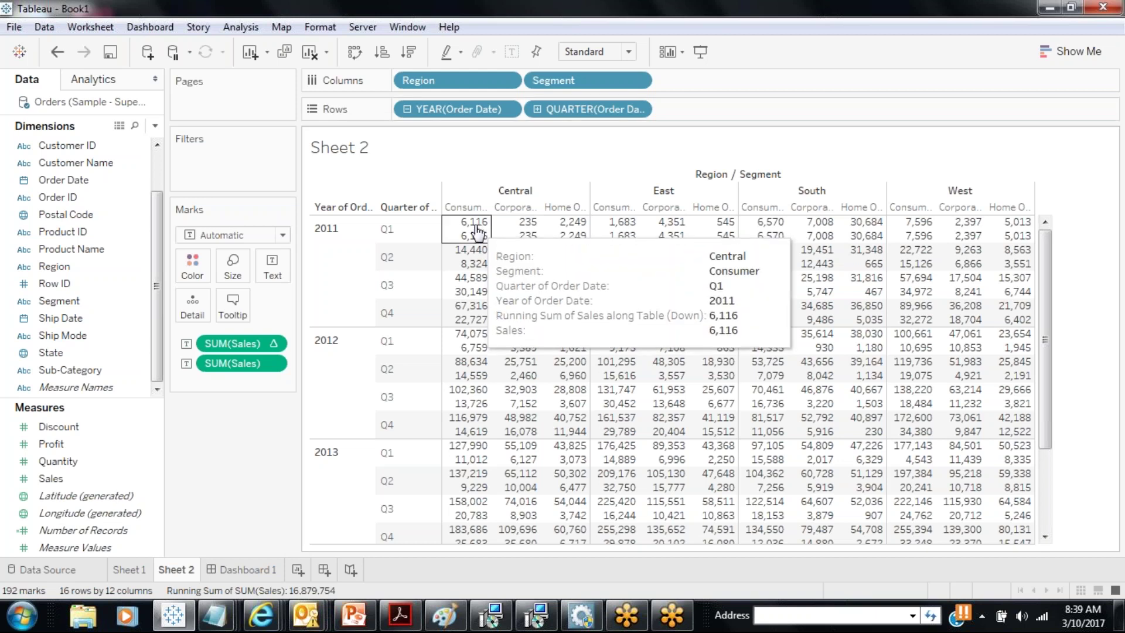
pyautogui.moveTo(488, 448)
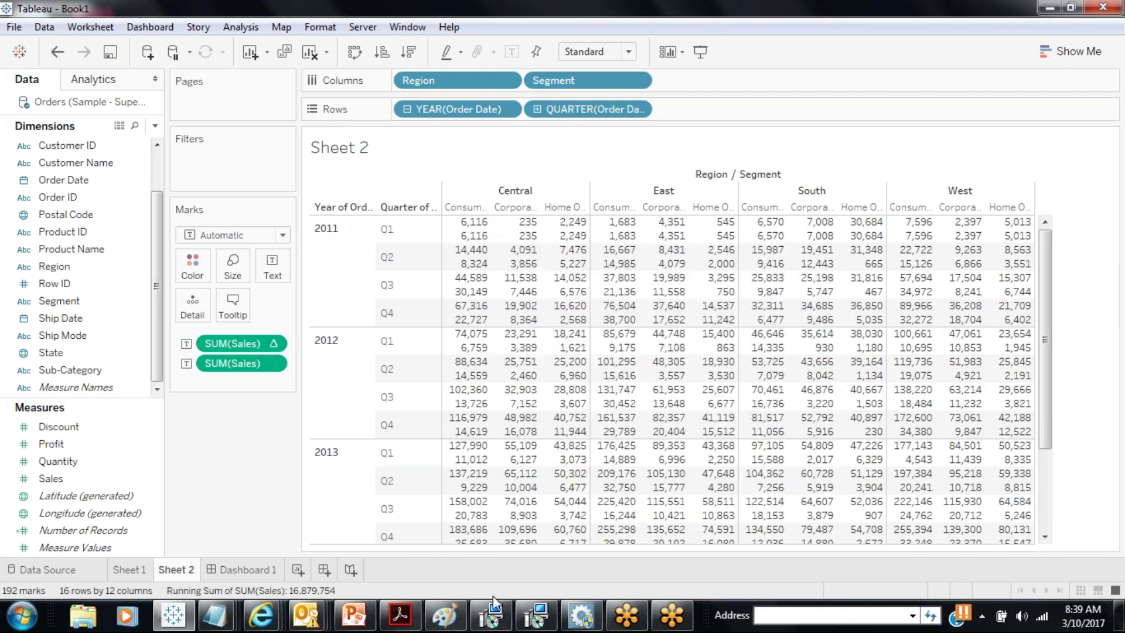
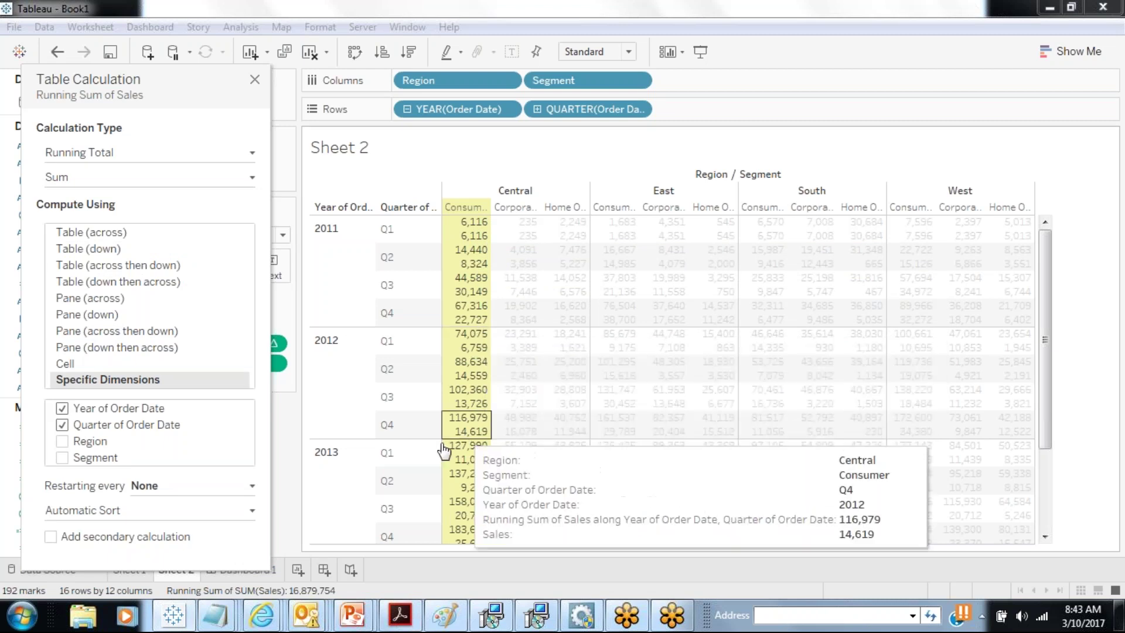
# Restart the Sales running total every Year of Order Date in its table calculation settings.
pyautogui.click(253, 486)
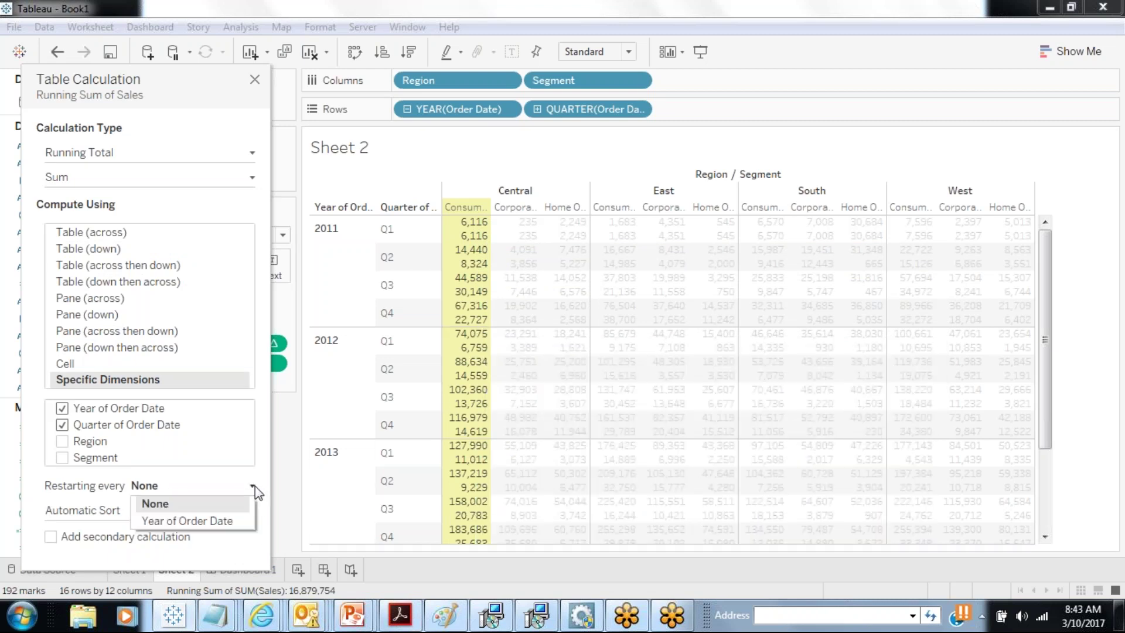
pyautogui.click(229, 522)
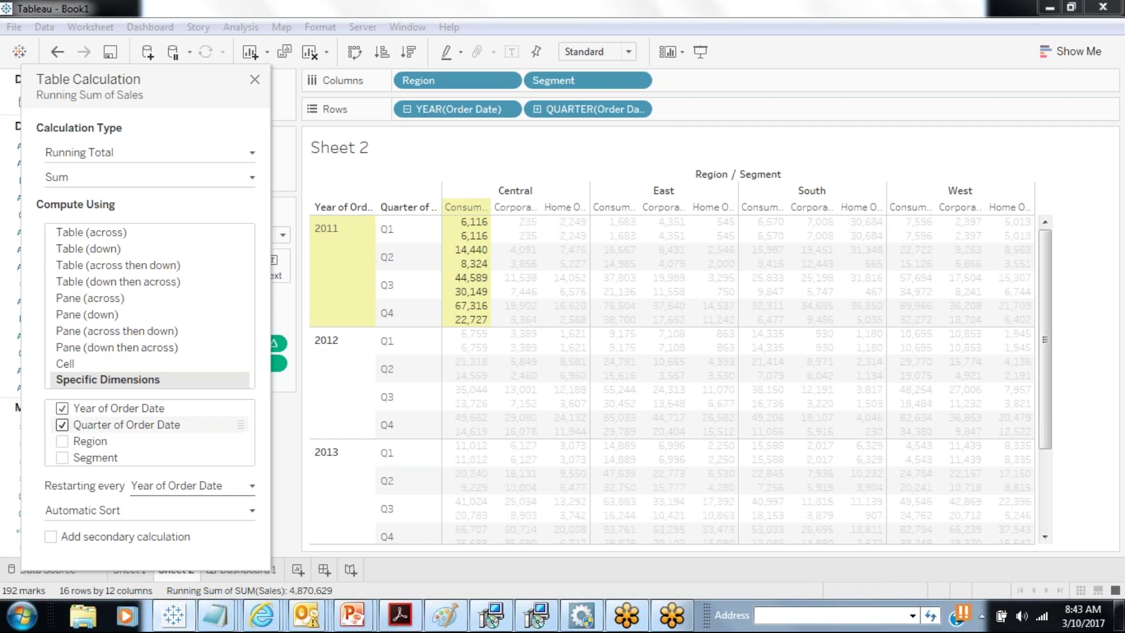
# Place Quarter of Order Date above Year in the specific dimensions and check how Q1 accumulates across the years in Central Consumer.
pyautogui.moveTo(185, 427)
pyautogui.mouseDown()
pyautogui.moveTo(201, 422)
pyautogui.moveTo(175, 433)
pyautogui.mouseUp()
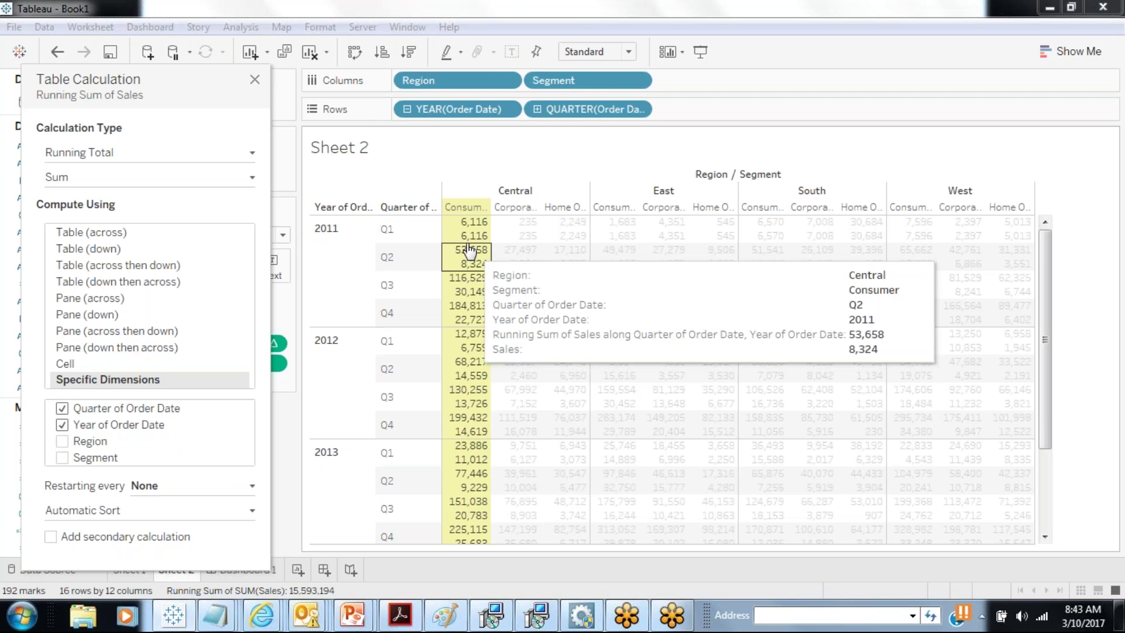
pyautogui.moveTo(466, 231)
pyautogui.moveTo(472, 345)
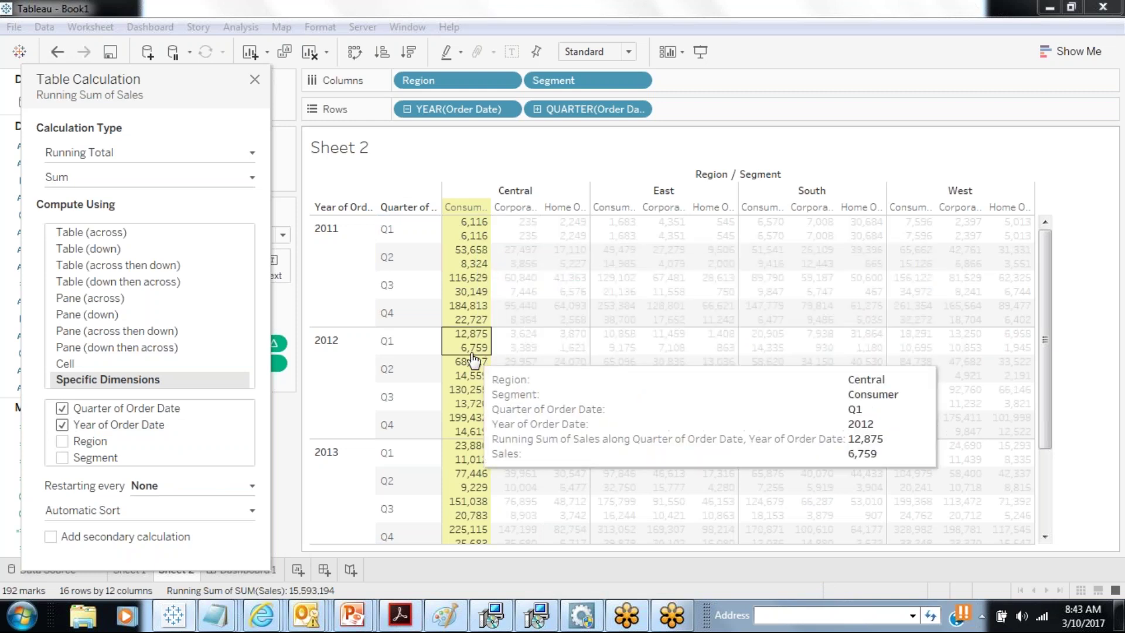
pyautogui.moveTo(477, 454)
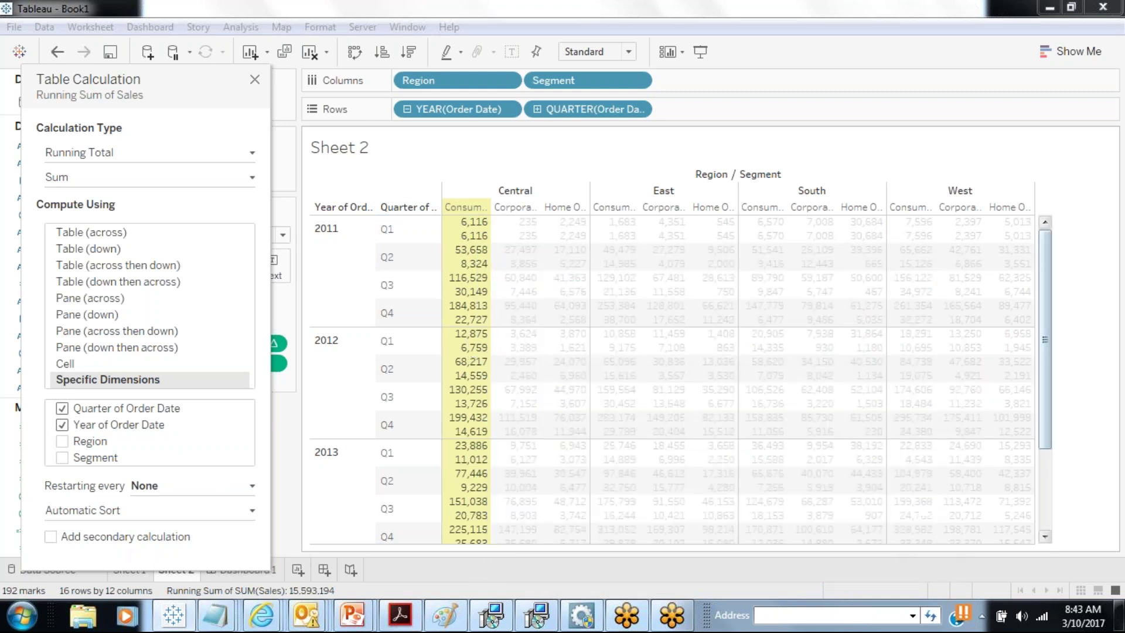
pyautogui.moveTo(1040, 409); pyautogui.dragTo(1042, 466)
pyautogui.moveTo(478, 482)
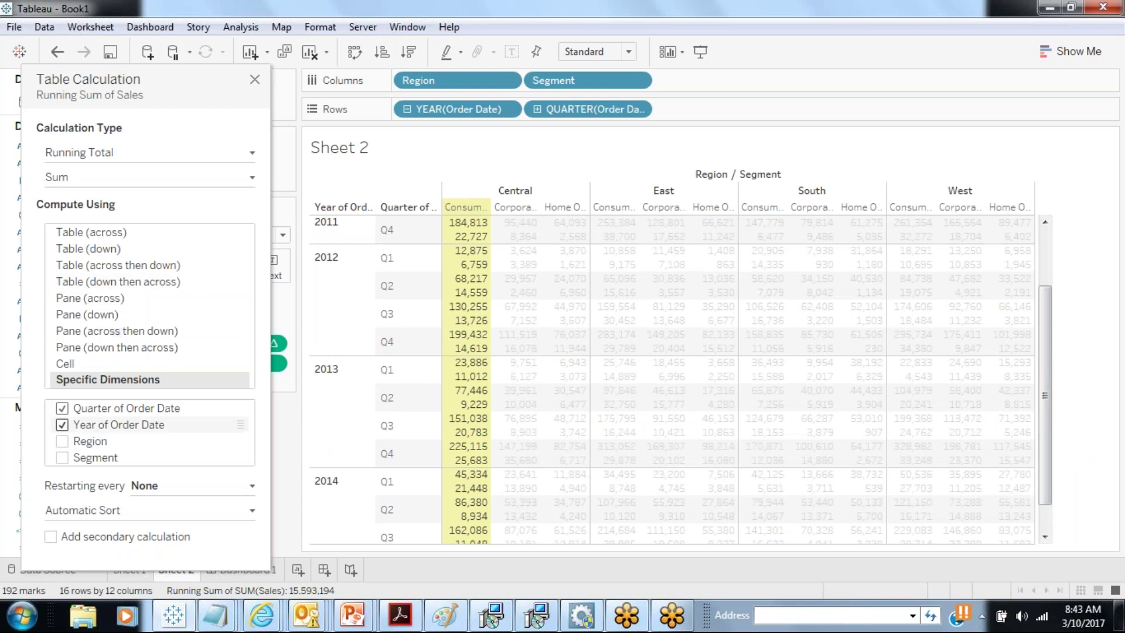
# Restart the Sales running total every Quarter of Order Date and check the restarts from 2011 Q1.
pyautogui.click(208, 486)
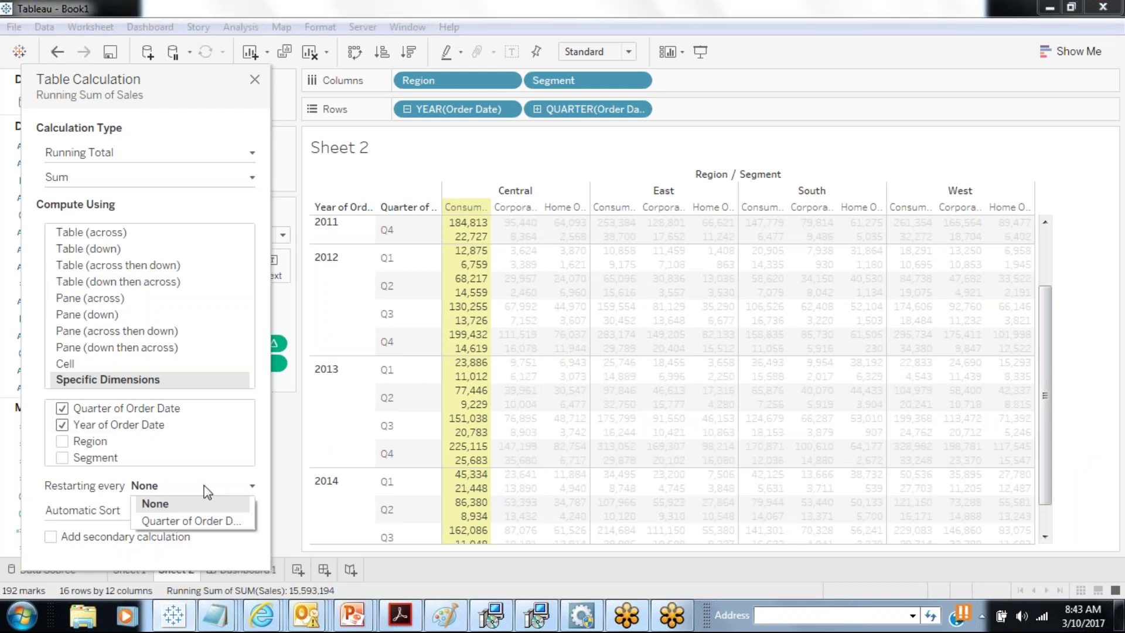
pyautogui.click(195, 522)
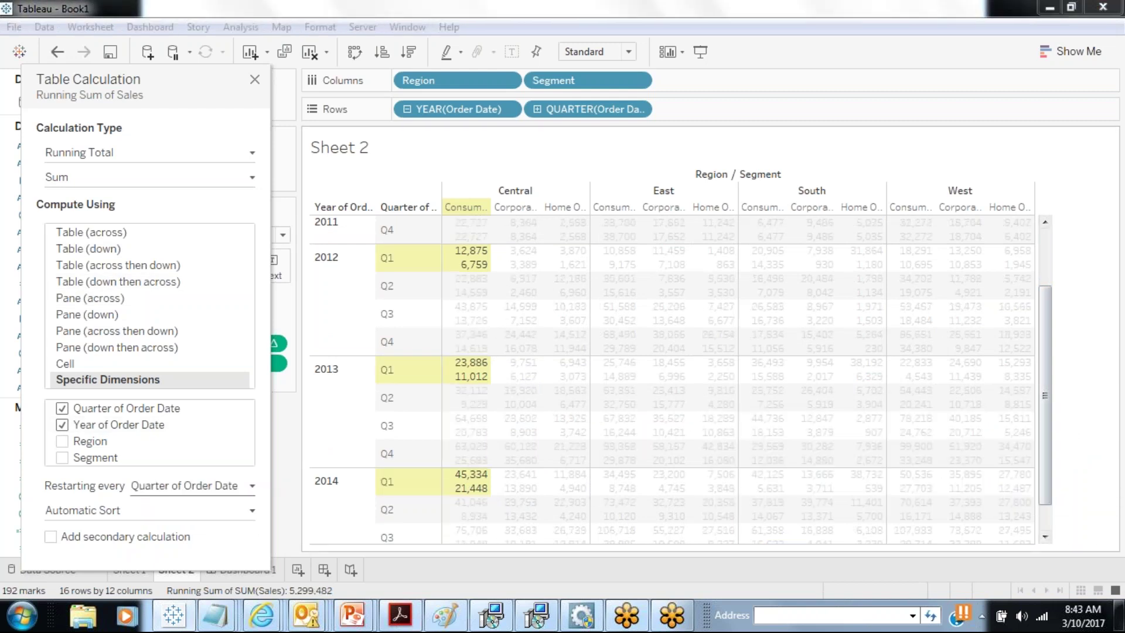
pyautogui.moveTo(1049, 337); pyautogui.dragTo(1043, 300)
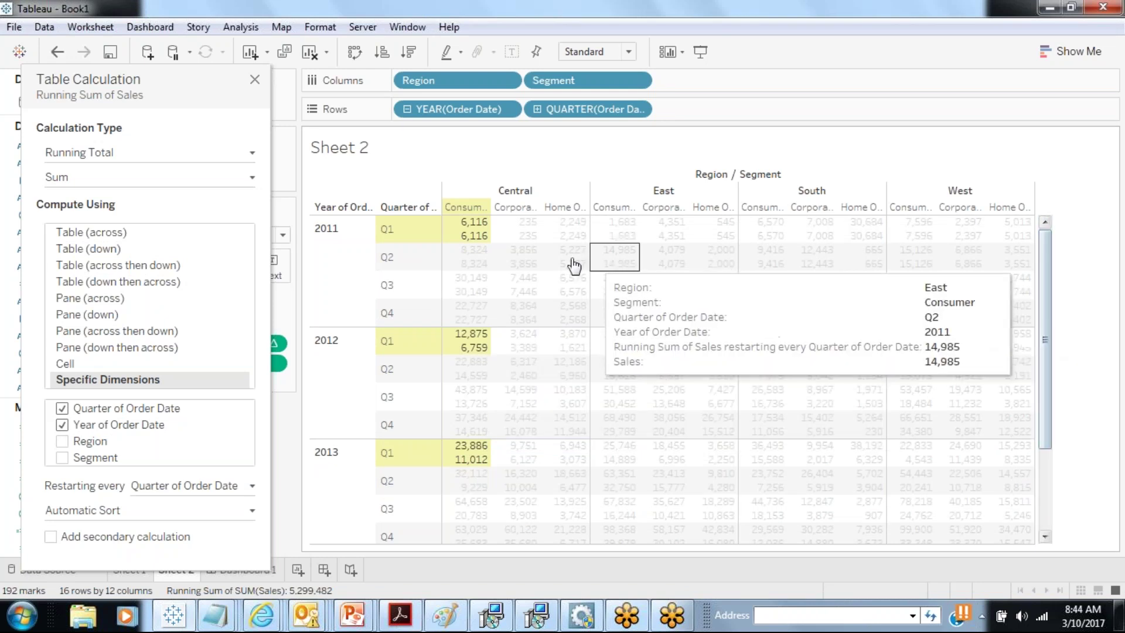
# Examine how the Q1 and Q2 running totals in Central Consumer accumulate from 2011 to 2014, then close the table calculation settings.
pyautogui.moveTo(500, 259)
pyautogui.moveTo(481, 352)
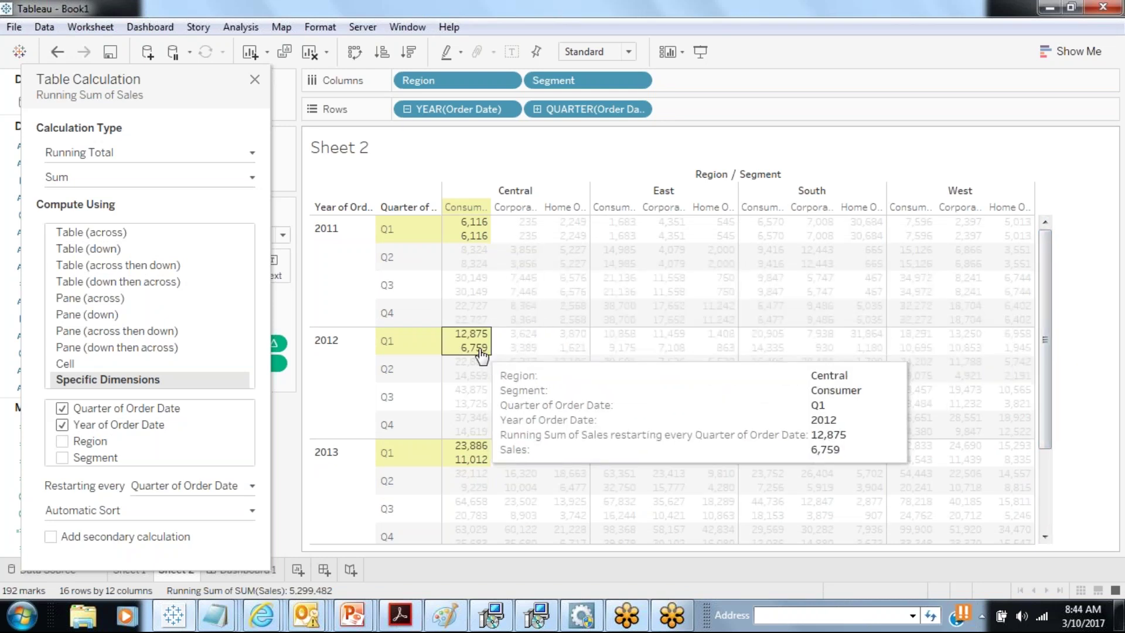
pyautogui.moveTo(499, 467)
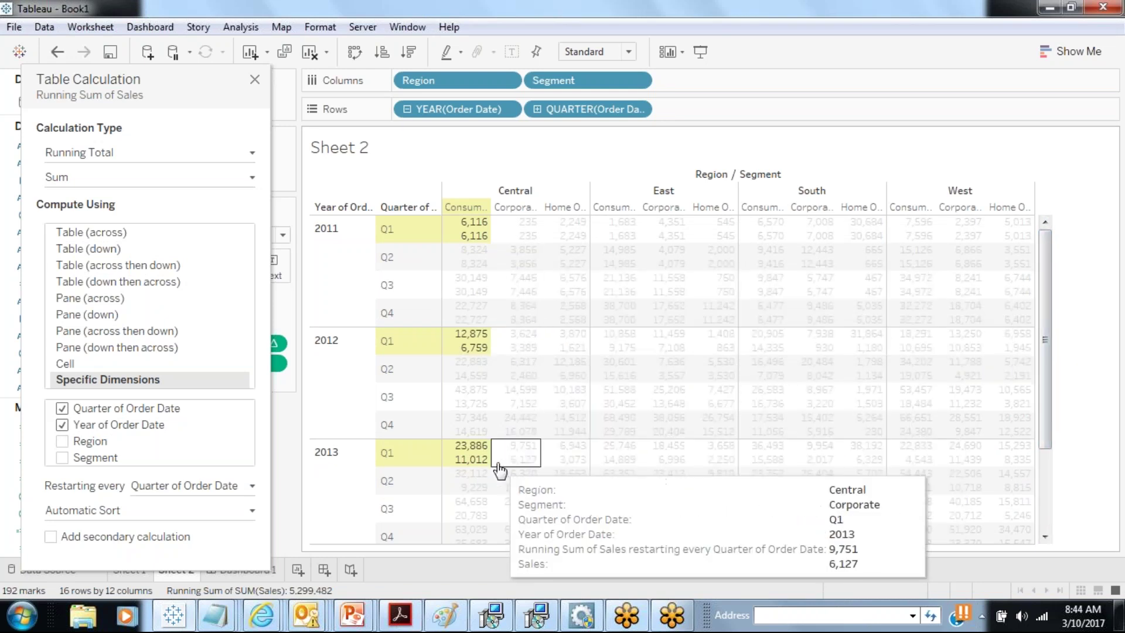
pyautogui.moveTo(1043, 419); pyautogui.dragTo(1043, 490)
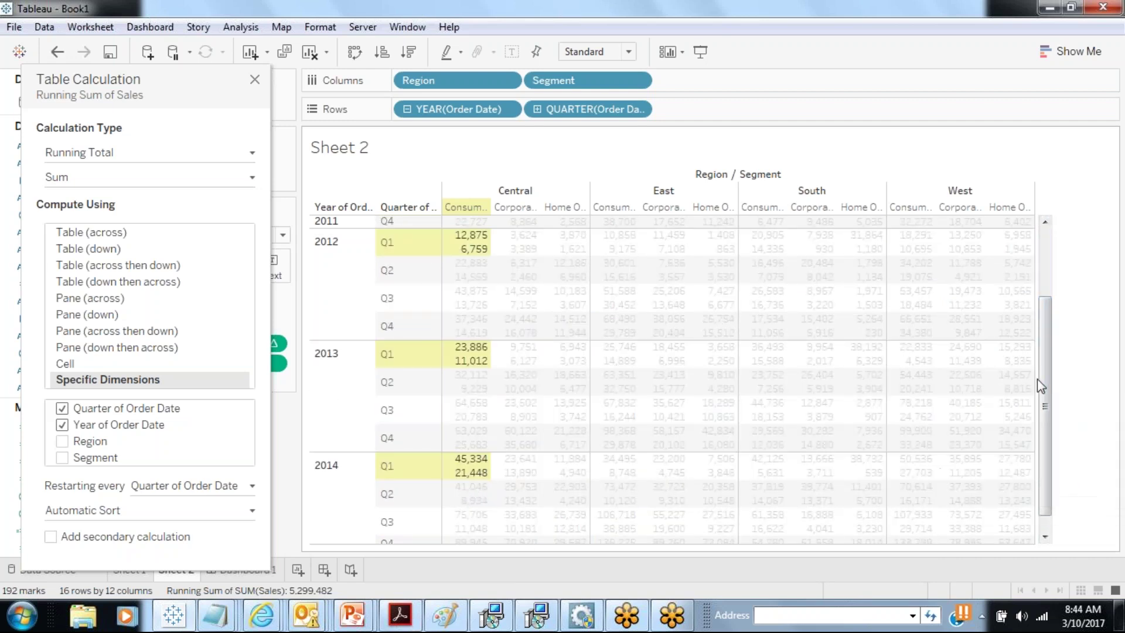
pyautogui.scroll(3, 1041, 383)
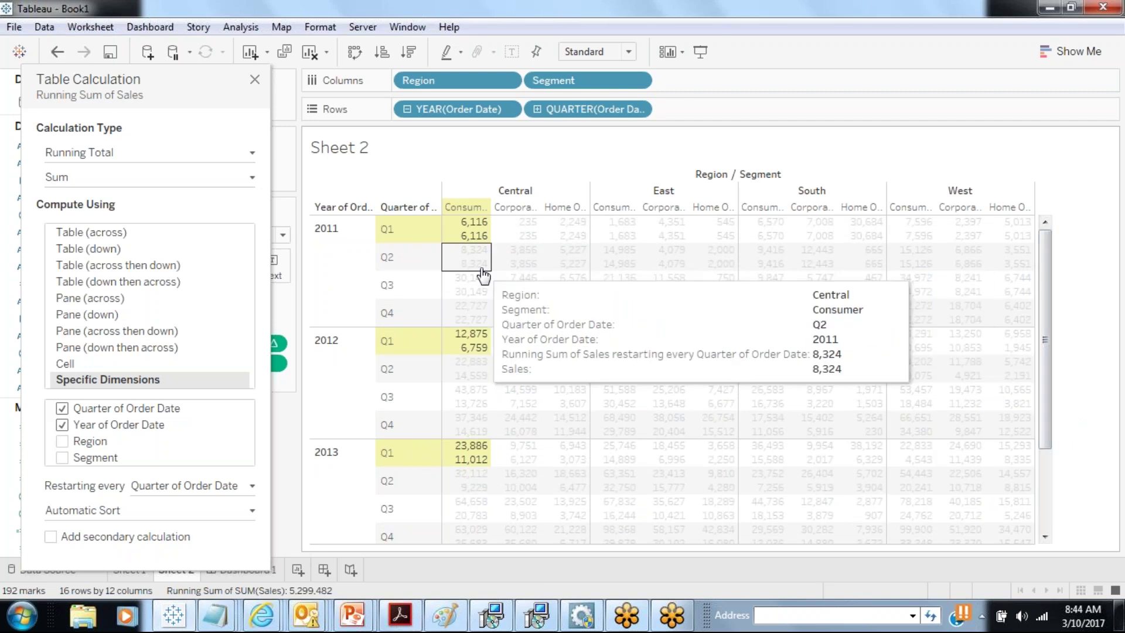
pyautogui.moveTo(494, 381)
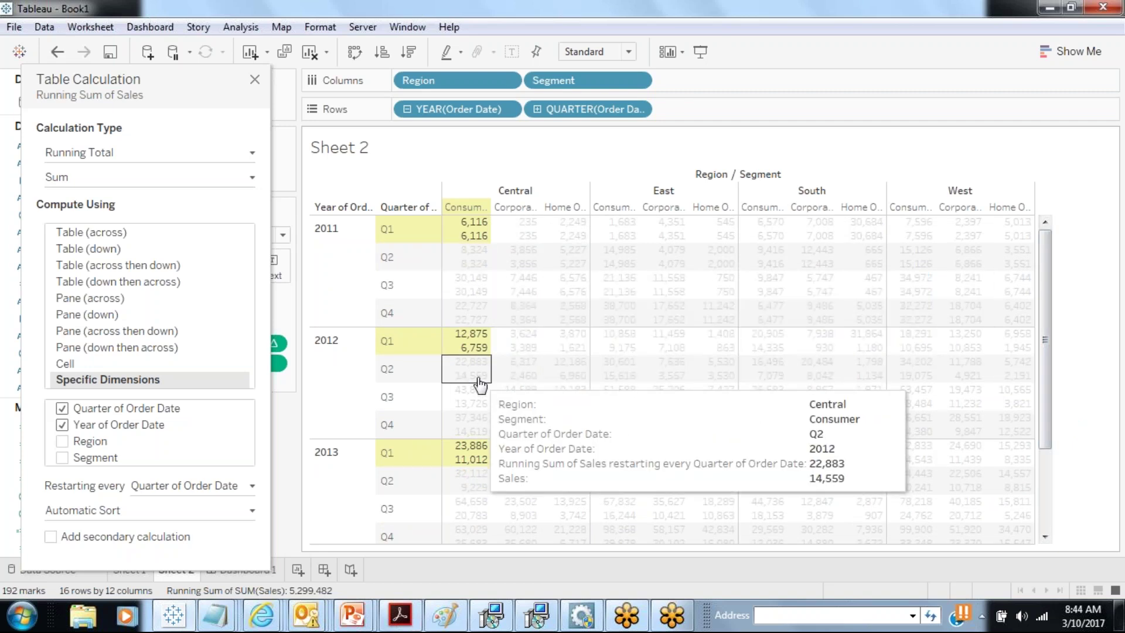
pyautogui.moveTo(1010, 375)
pyautogui.scroll(-3, 1046, 311)
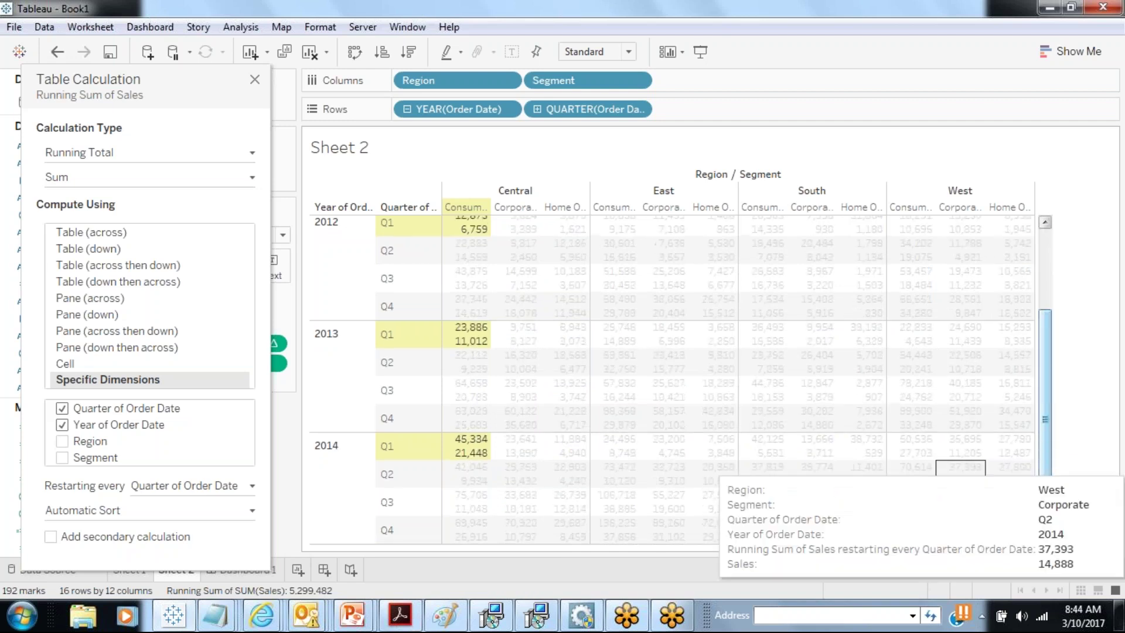
pyautogui.moveTo(513, 498)
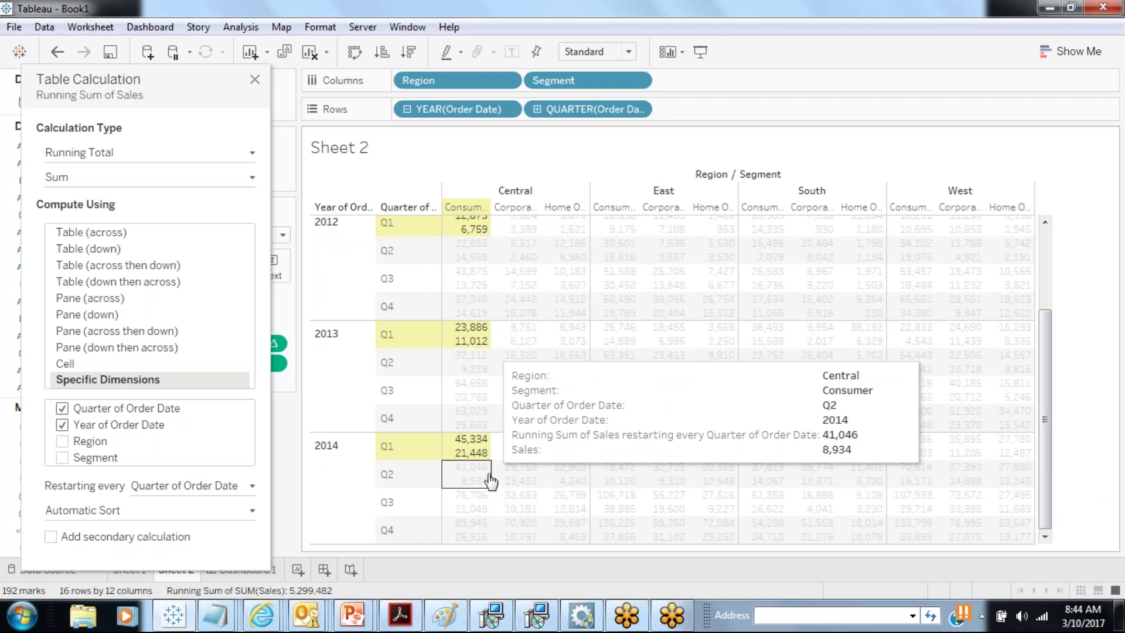
pyautogui.click(254, 79)
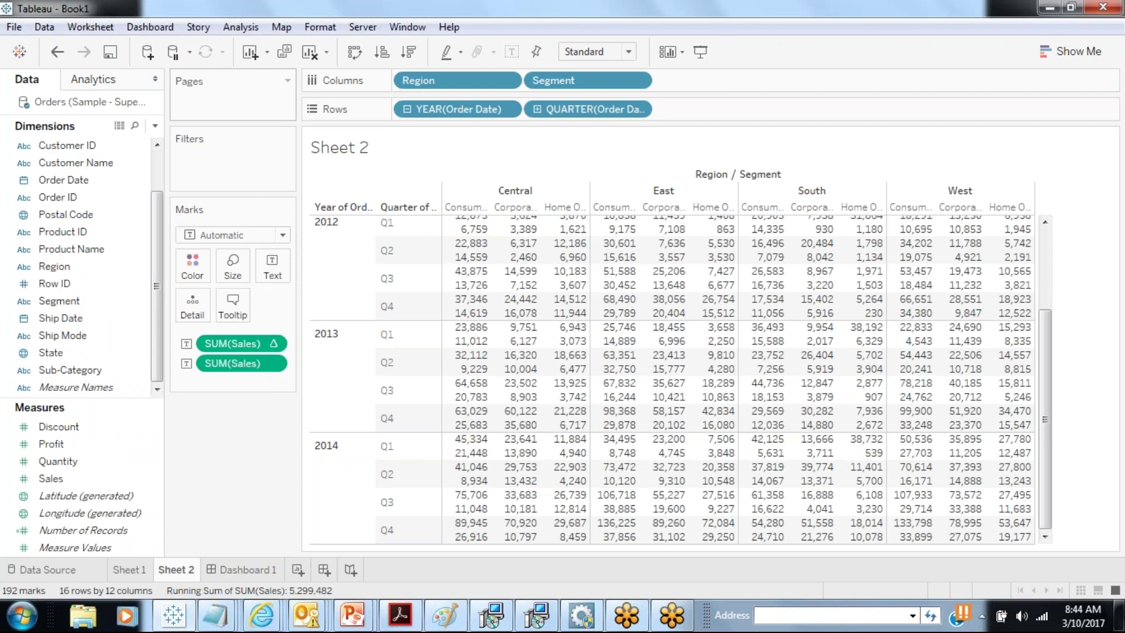
# On a new worksheet, lay out Order Date as discrete Month in the columns and colour the marks by Region.
pyautogui.click(300, 571)
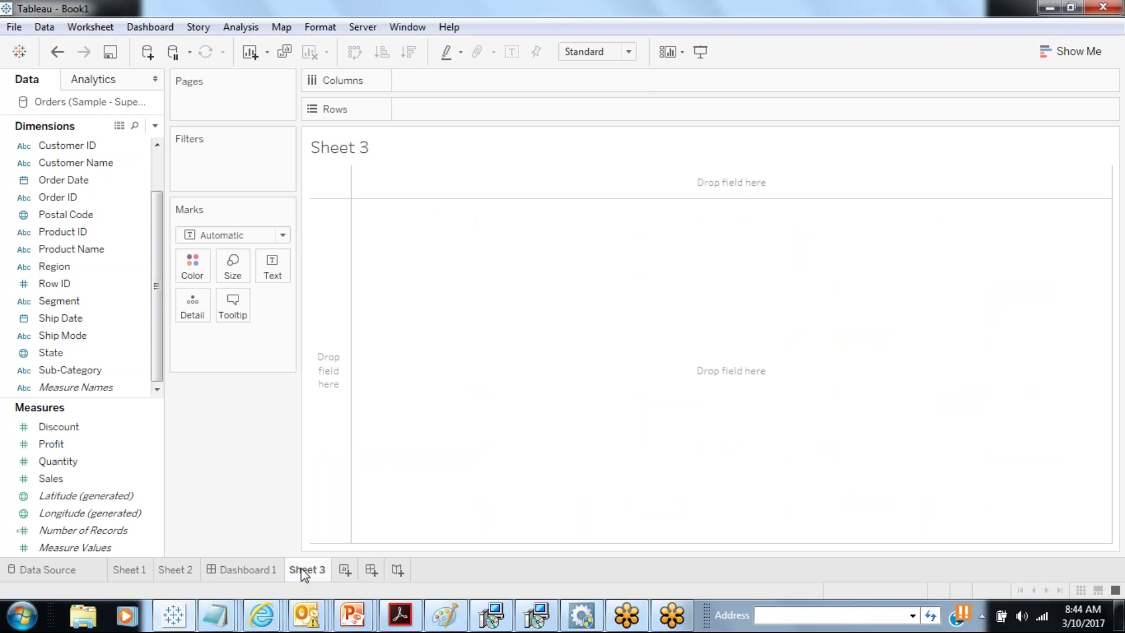
pyautogui.scroll(1, 150, 224)
pyautogui.scroll(1, 149, 224)
pyautogui.moveTo(75, 231); pyautogui.dragTo(480, 81)
pyautogui.click(507, 79)
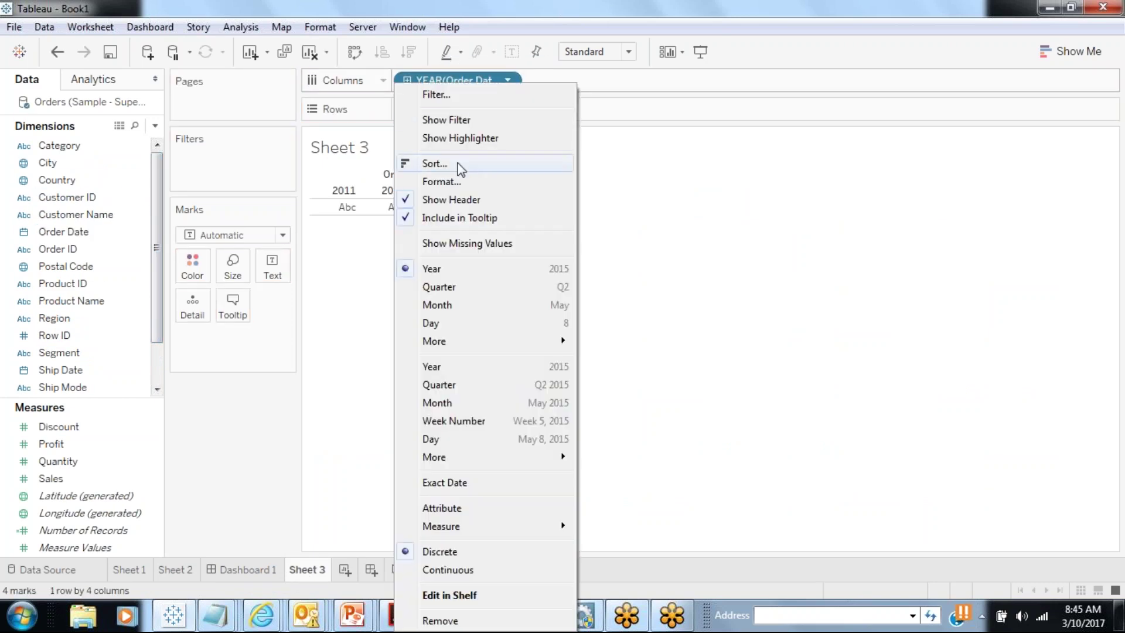
pyautogui.click(437, 304)
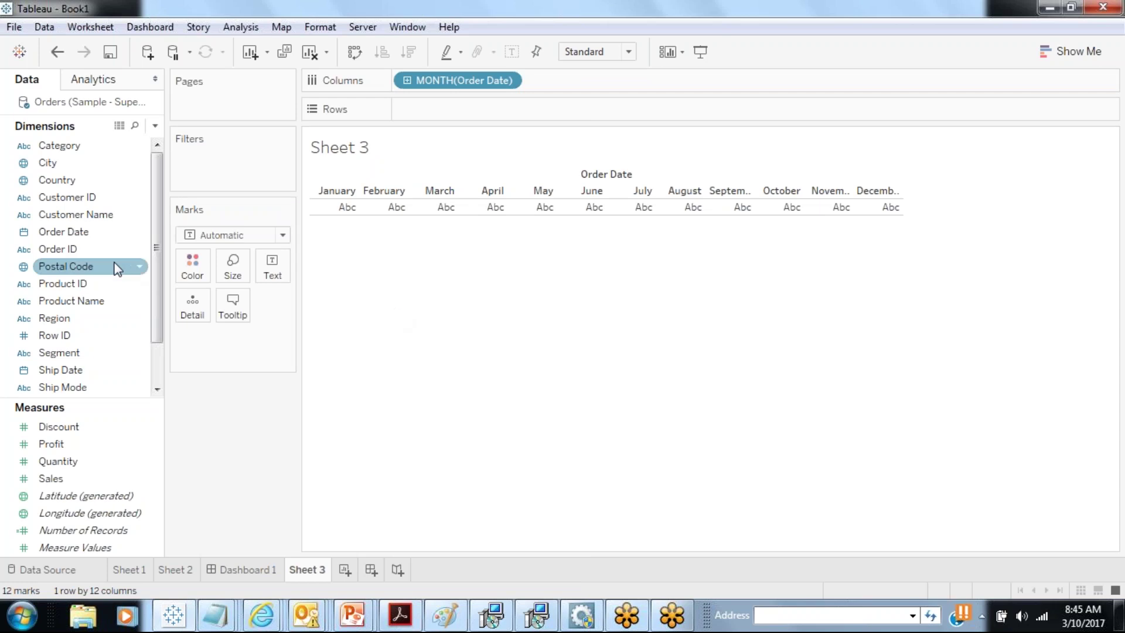
pyautogui.moveTo(88, 318); pyautogui.dragTo(200, 269)
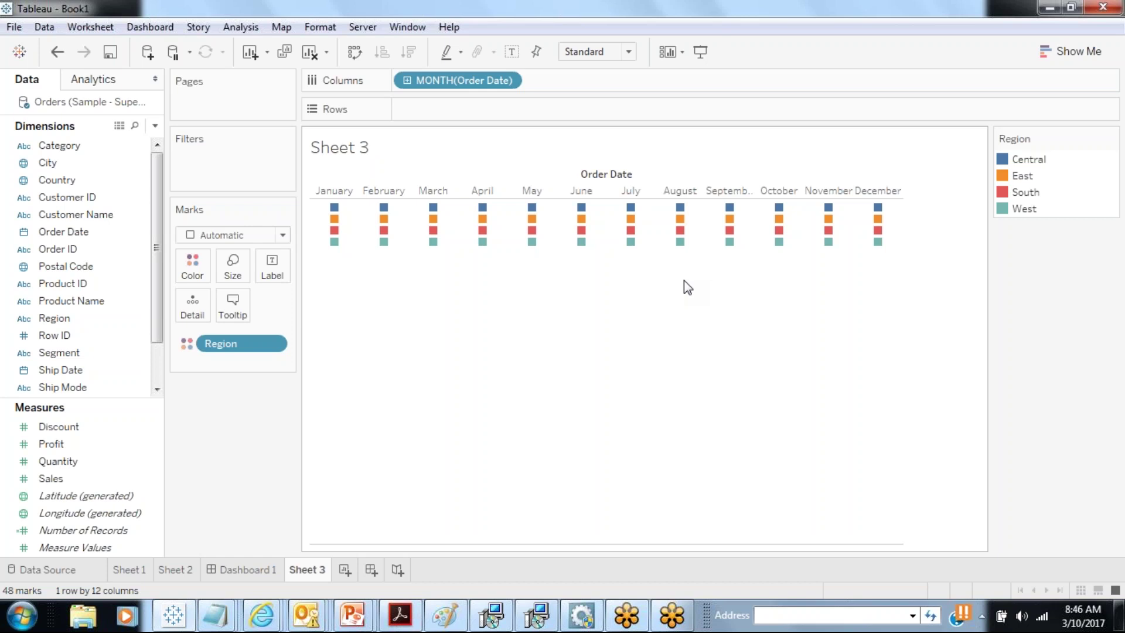
# Create a calculated field named Rank with the formula Index().
pyautogui.click(156, 127)
pyautogui.click(117, 147)
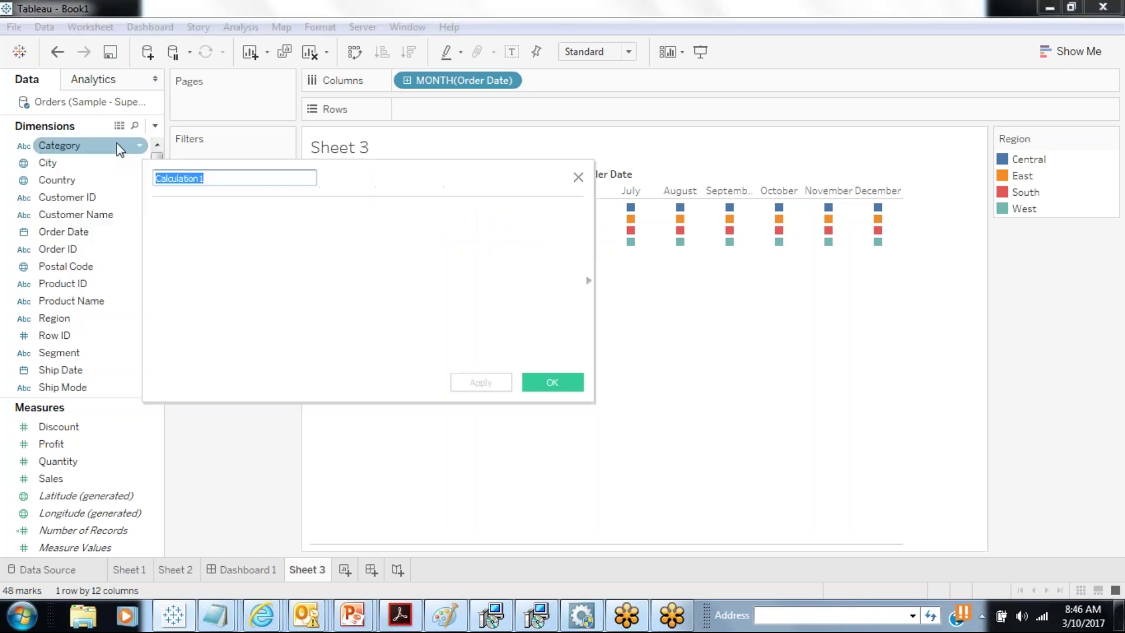
pyautogui.write('Reg')
pyautogui.press('BackSpace')
pyautogui.press('BackSpace')
pyautogui.write('ank')
pyautogui.press('Tab')
pyautogui.write('Index()')
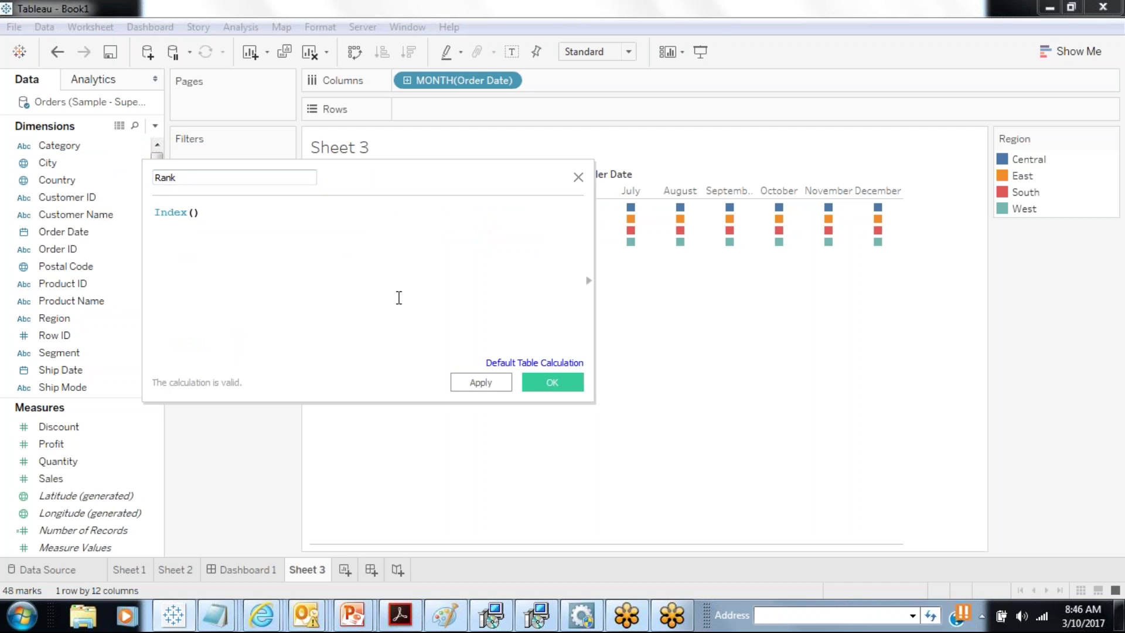
pyautogui.click(469, 386)
pyautogui.click(550, 382)
# Add the Rank field to the rows and convert it to discrete.
pyautogui.click(58, 463)
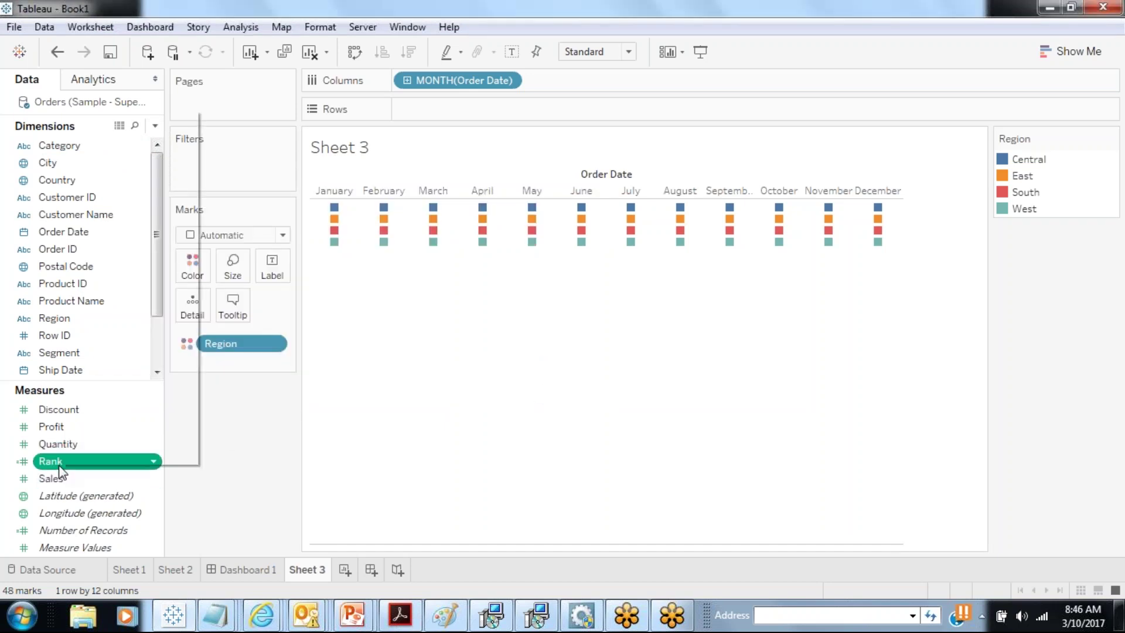
pyautogui.rightClick(59, 467)
pyautogui.click(52, 462)
pyautogui.moveTo(52, 462); pyautogui.dragTo(446, 109)
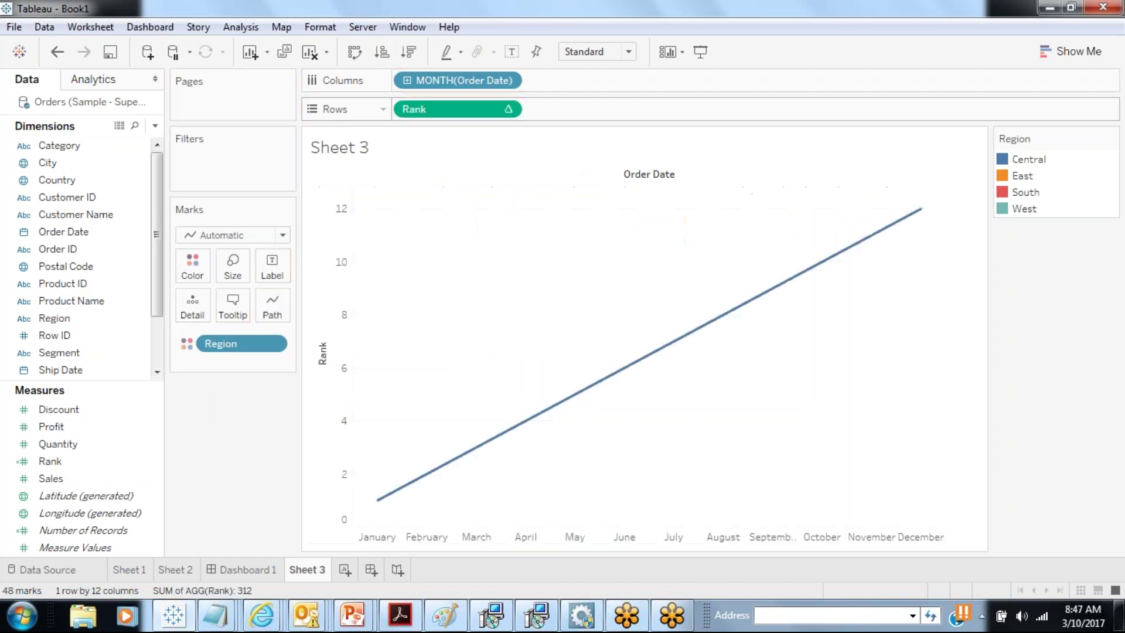
pyautogui.doubleClick(434, 107)
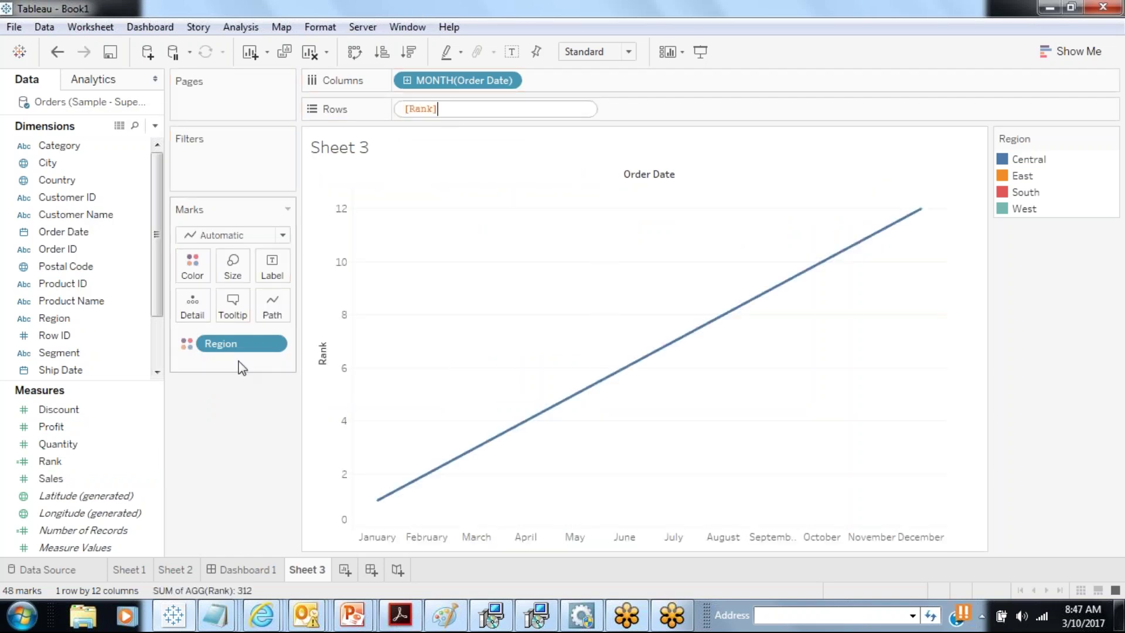
pyautogui.click(616, 111)
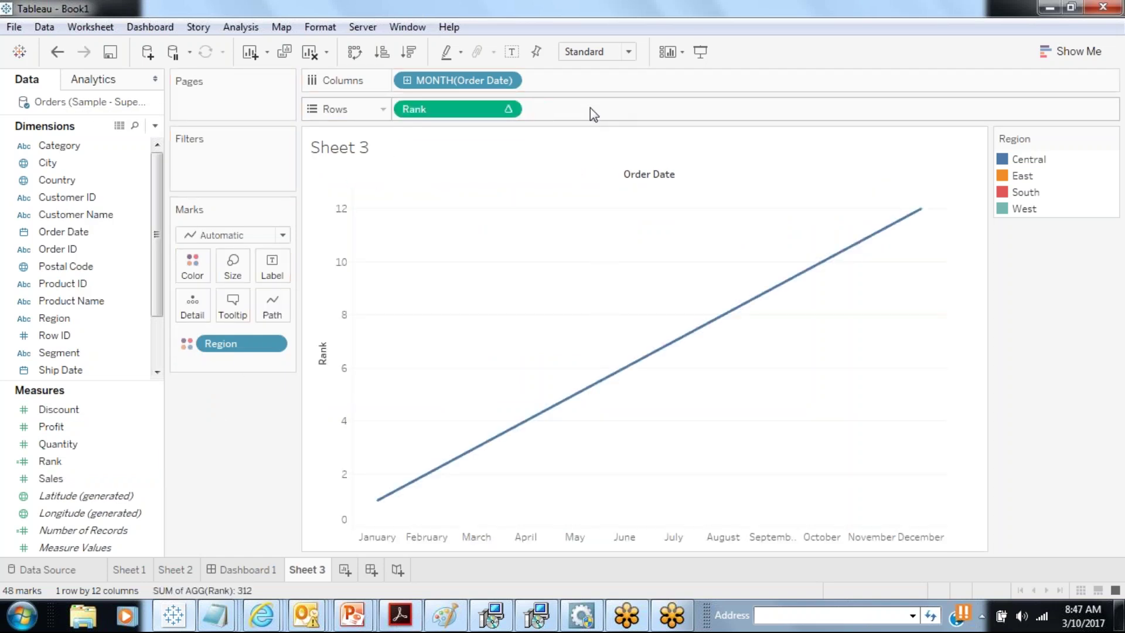
pyautogui.click(508, 110)
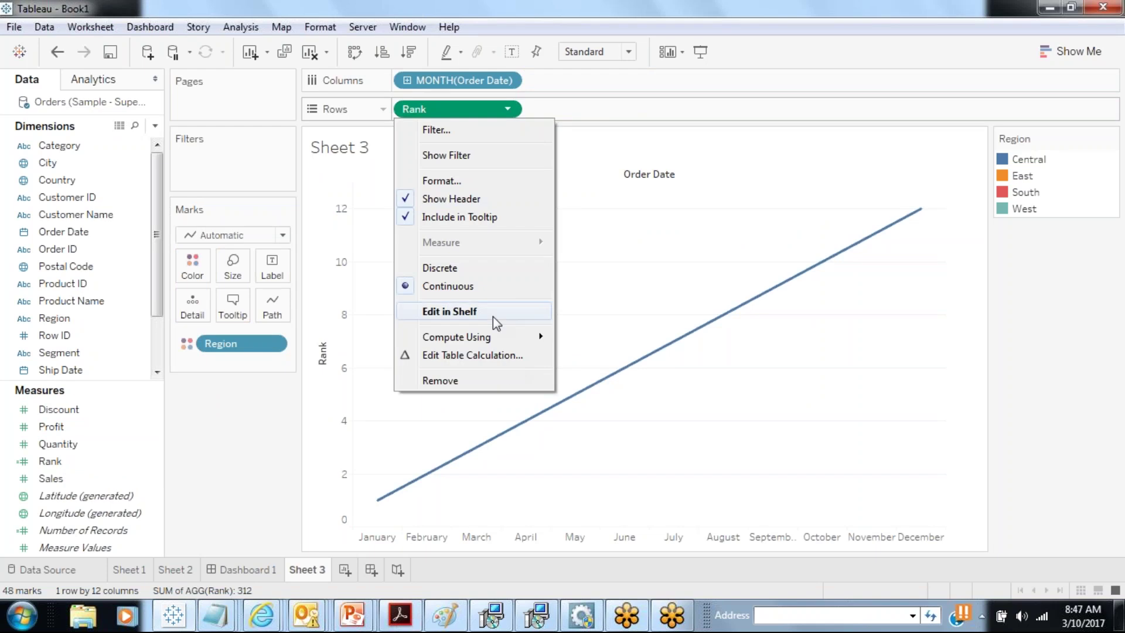
pyautogui.click(466, 269)
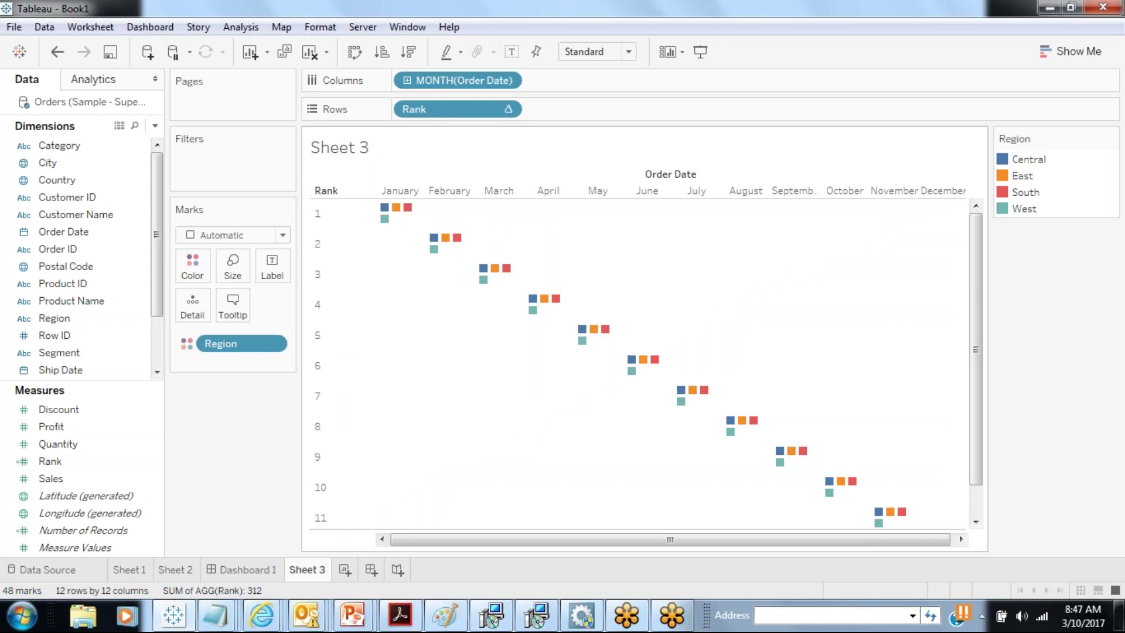
# Compute Rank using Region and check the resulting rank of the regions in individual months.
pyautogui.click(509, 110)
pyautogui.moveTo(508, 373)
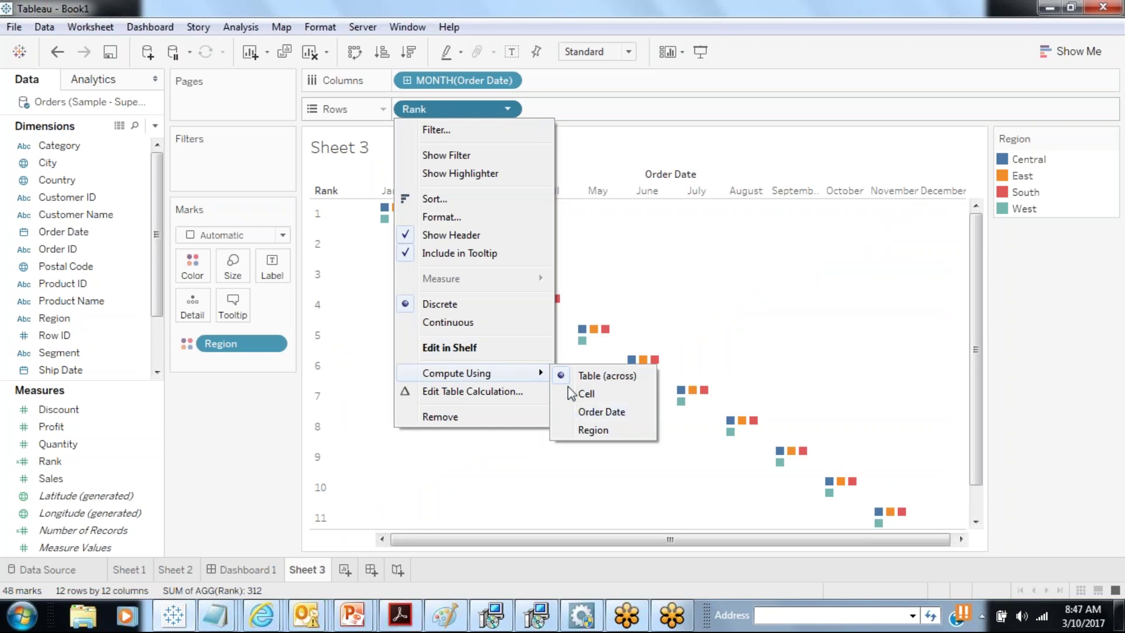
pyautogui.click(593, 430)
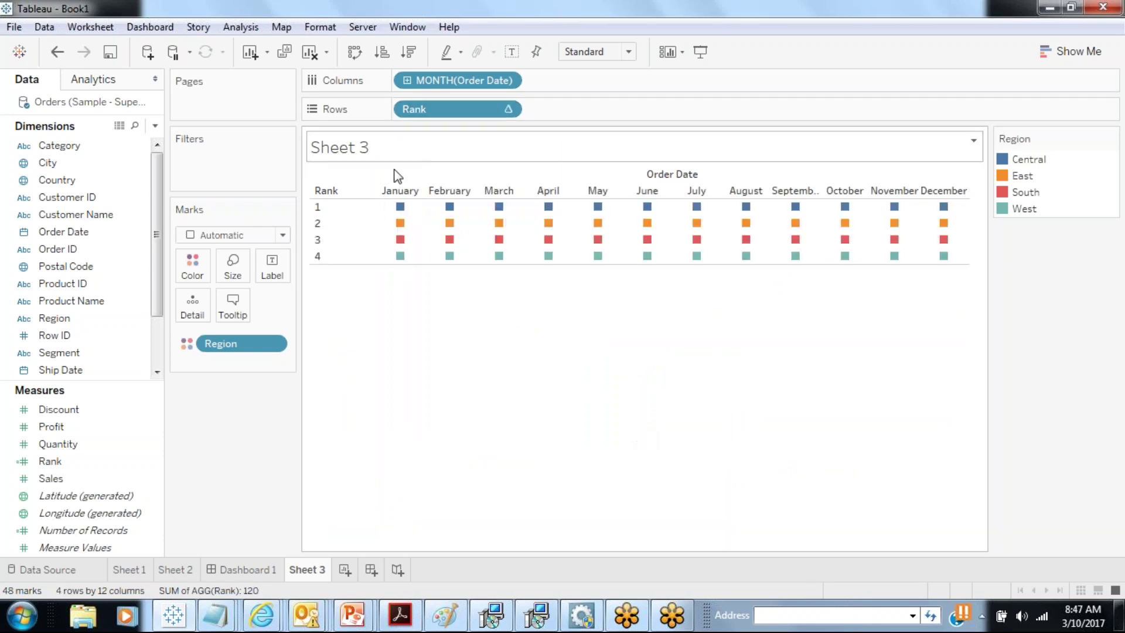
pyautogui.moveTo(647, 206)
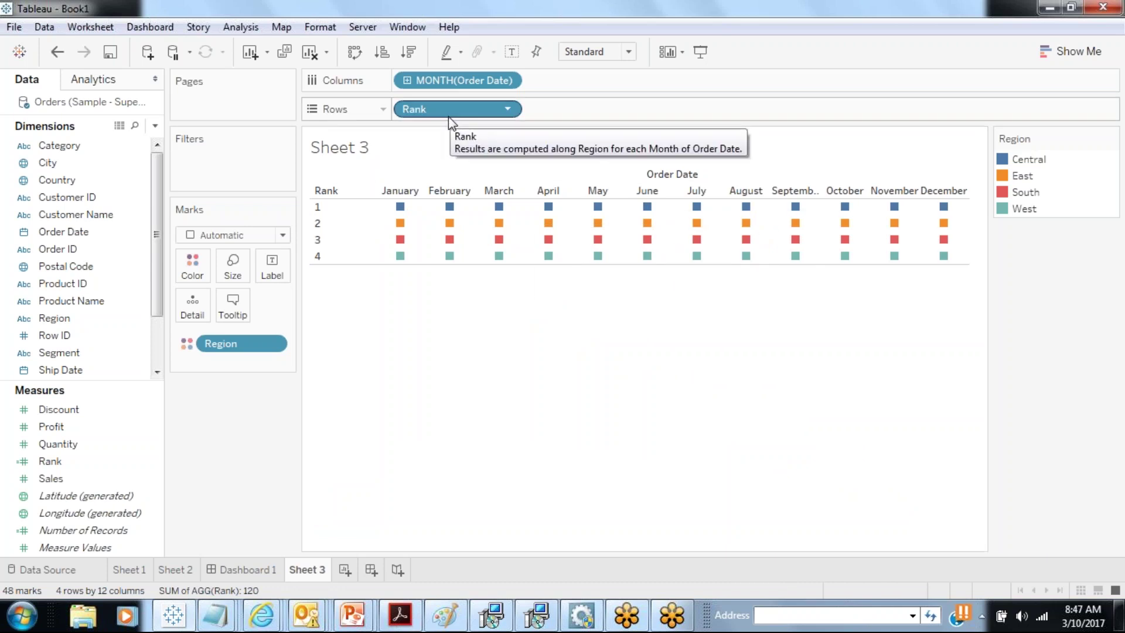
pyautogui.moveTo(404, 211)
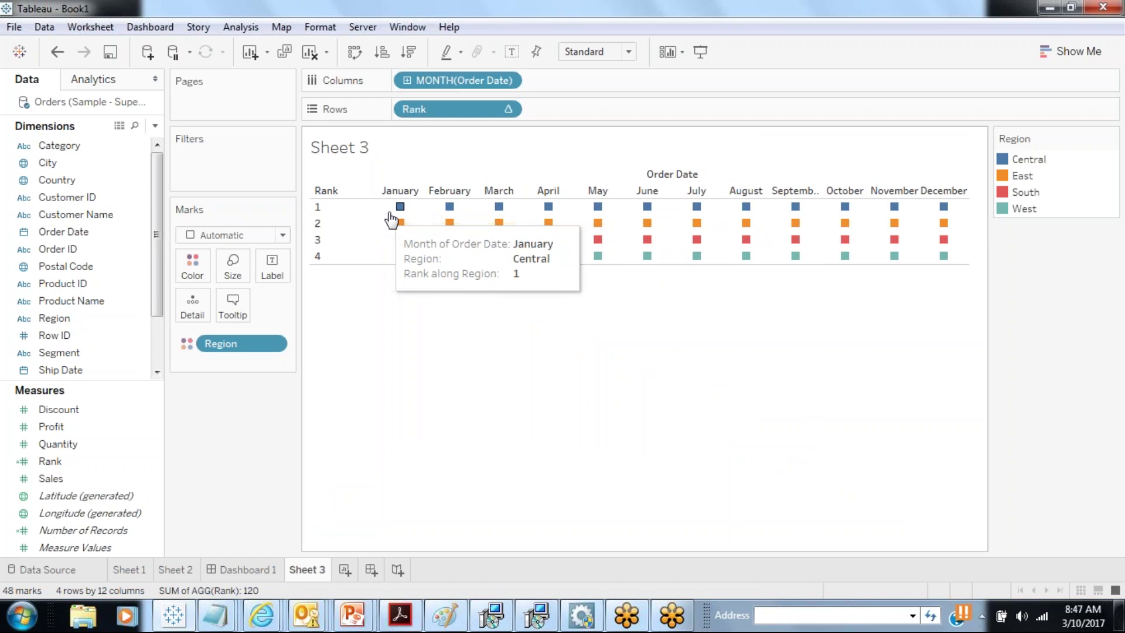
pyautogui.moveTo(515, 222)
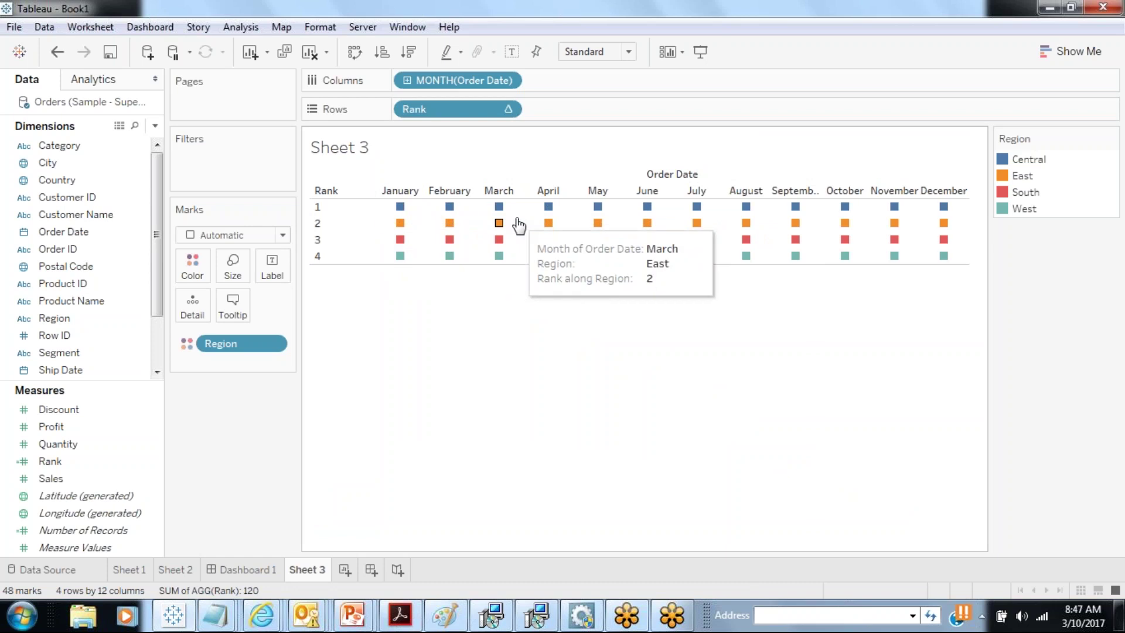
# Give the Rank table calculation a custom sort by Sum of Profit in descending order.
pyautogui.click(508, 110)
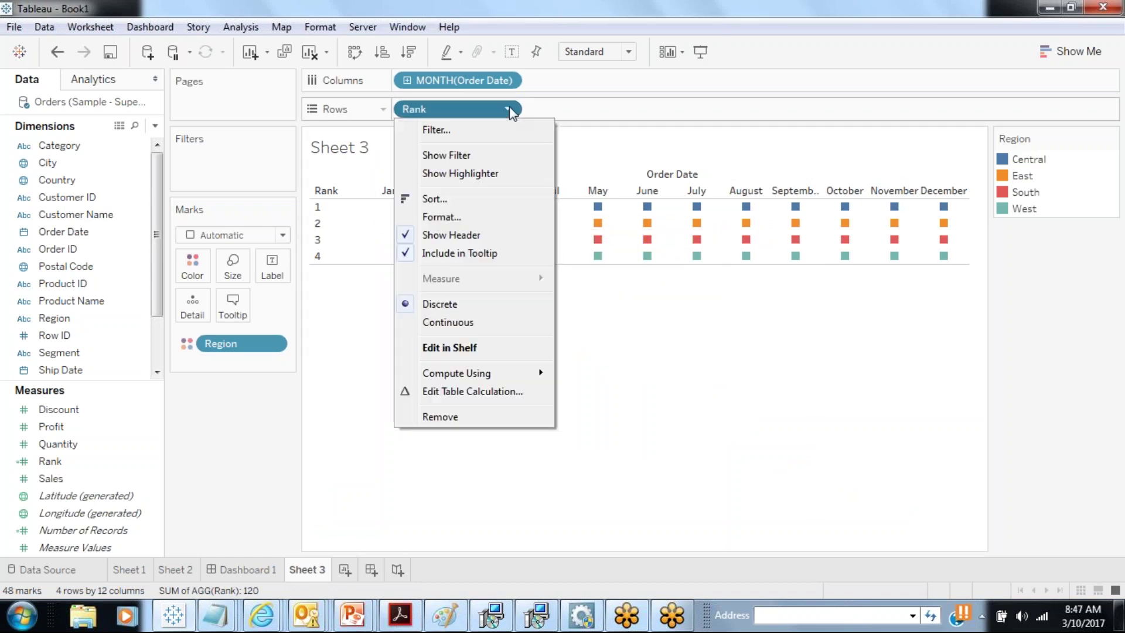
pyautogui.click(477, 391)
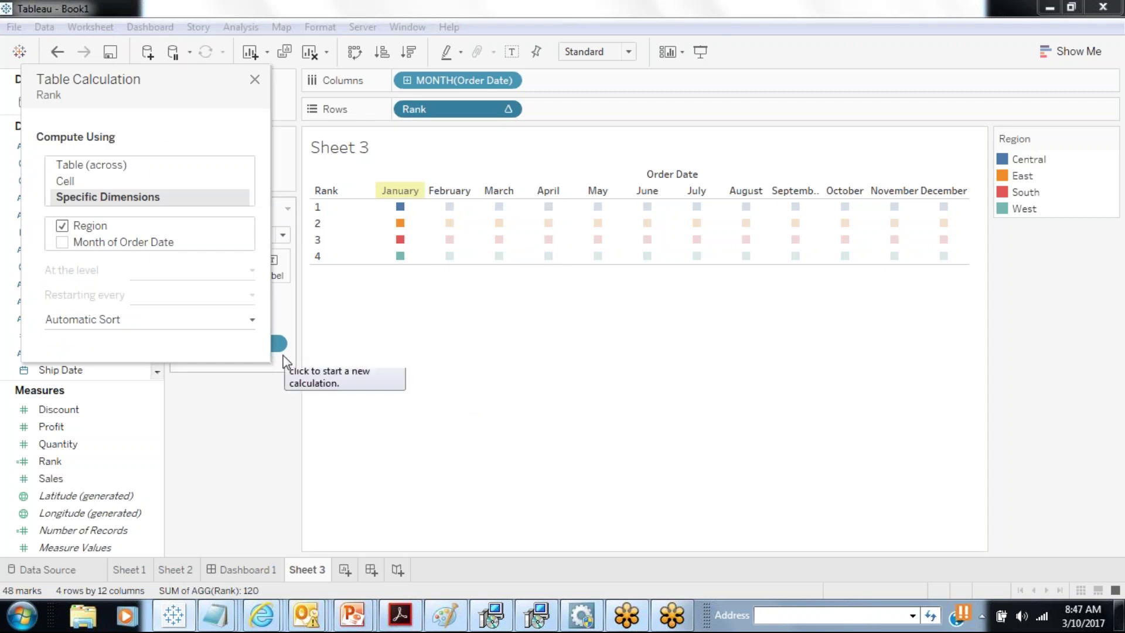
pyautogui.click(251, 320)
pyautogui.click(157, 346)
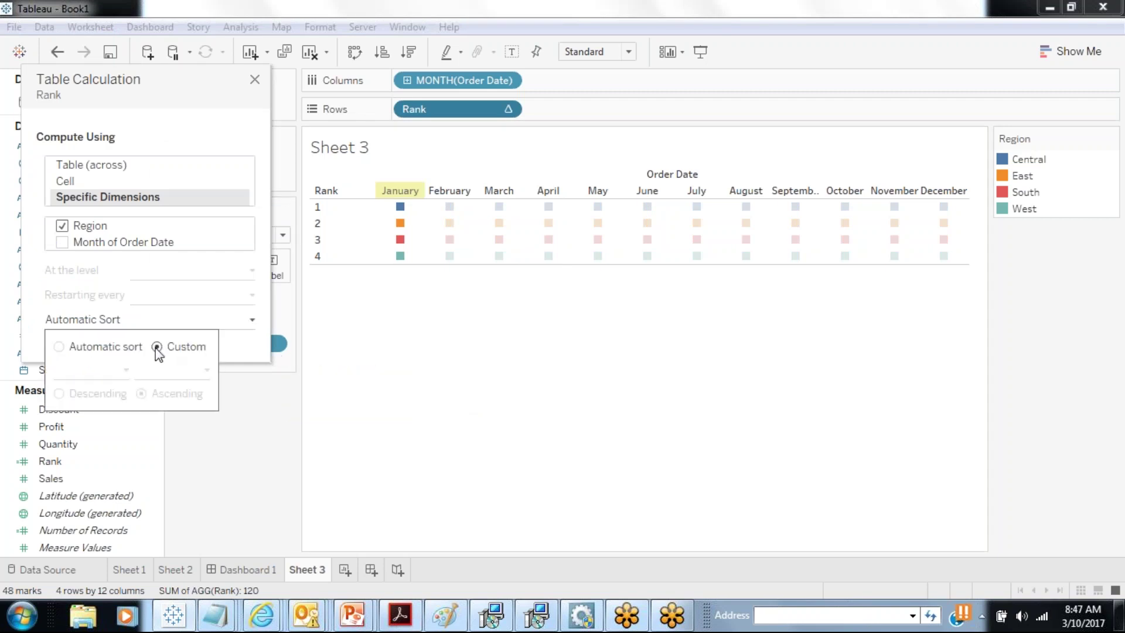
pyautogui.click(161, 370)
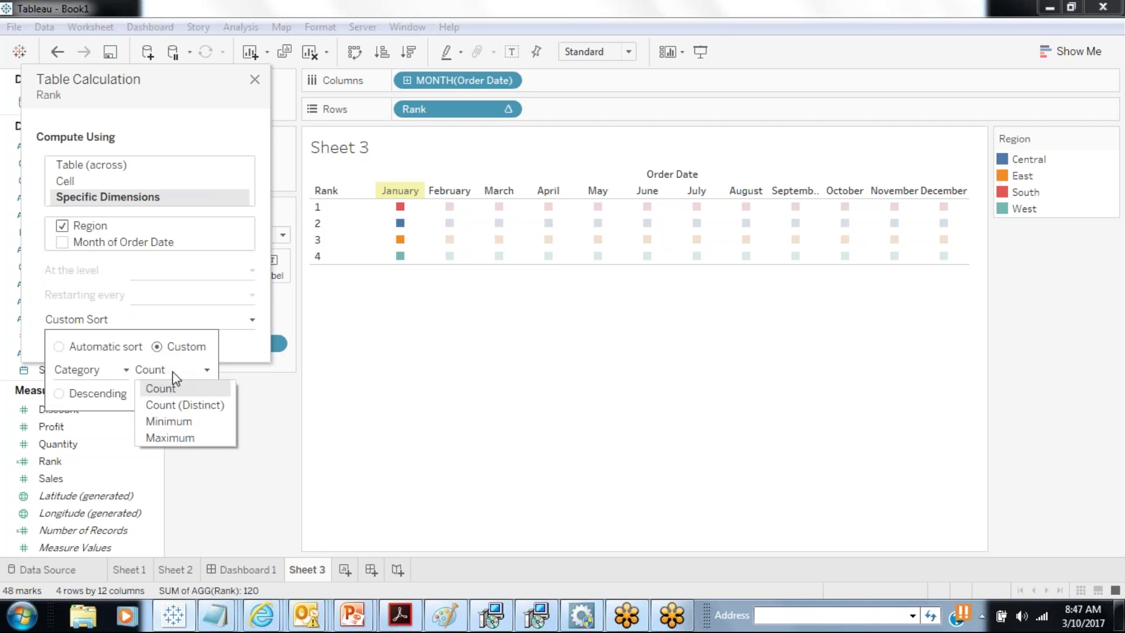
pyautogui.click(126, 371)
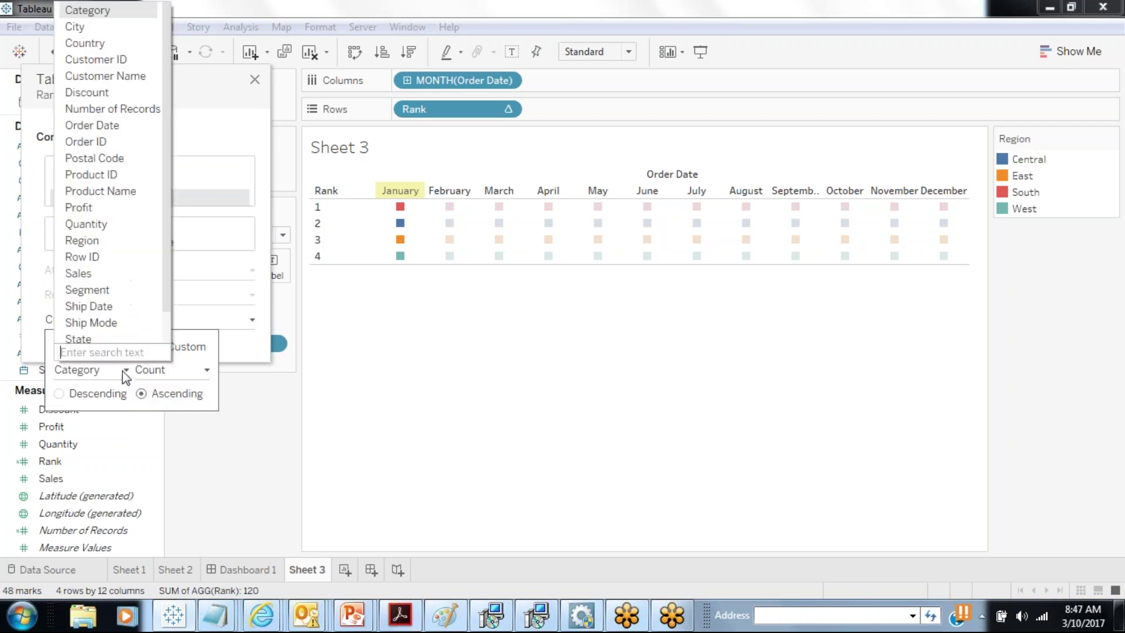
pyautogui.click(82, 208)
pyautogui.click(160, 370)
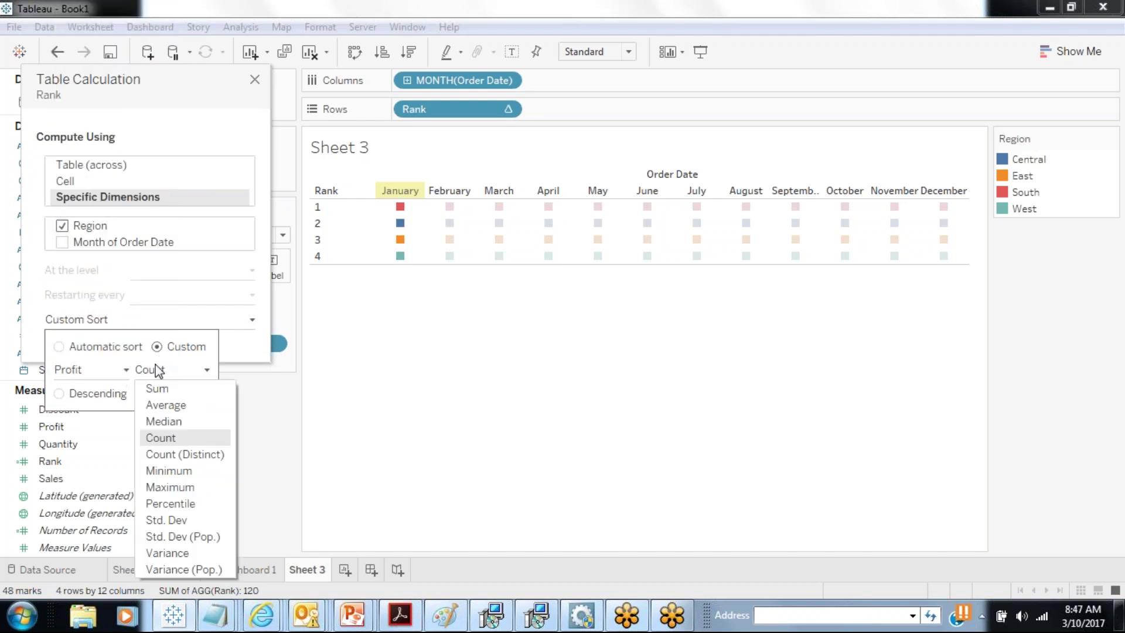
pyautogui.click(158, 389)
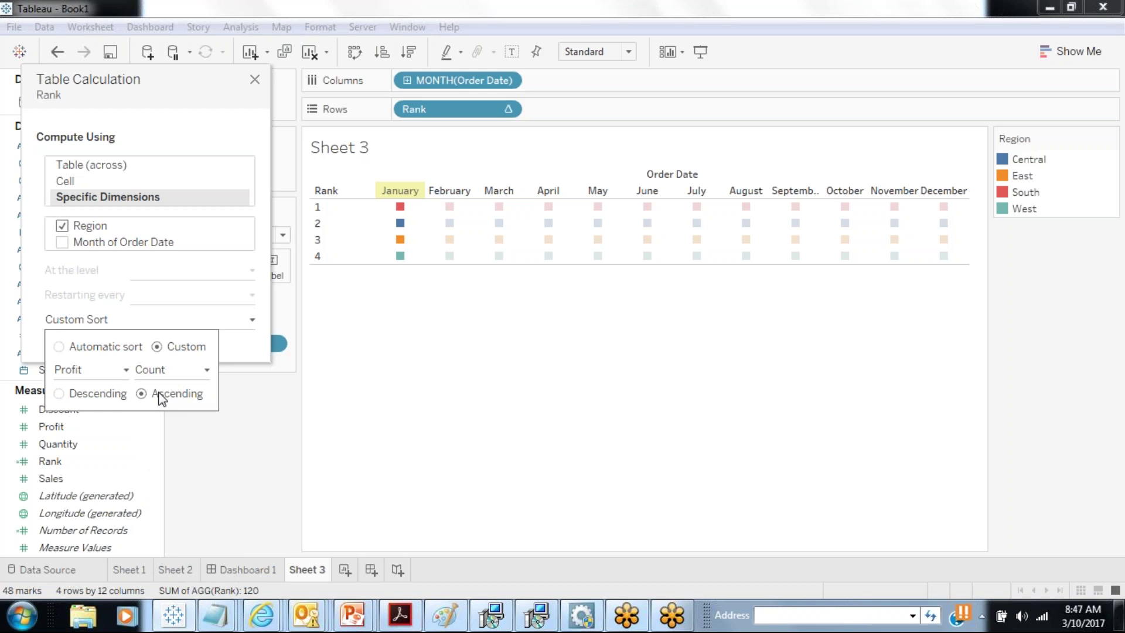
pyautogui.click(59, 394)
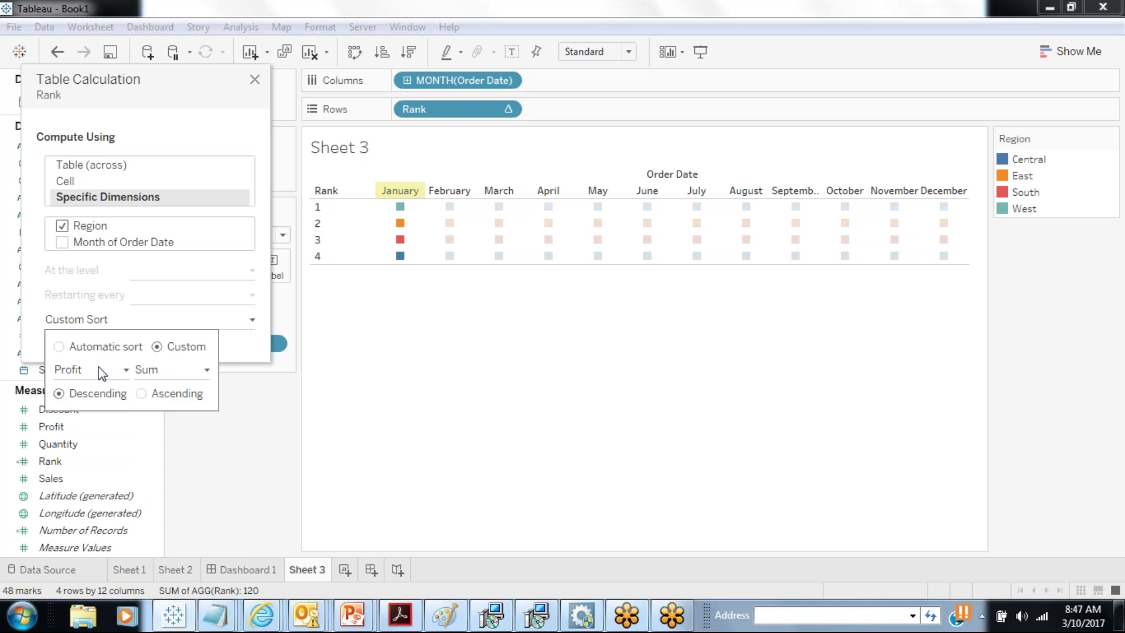
pyautogui.click(254, 442)
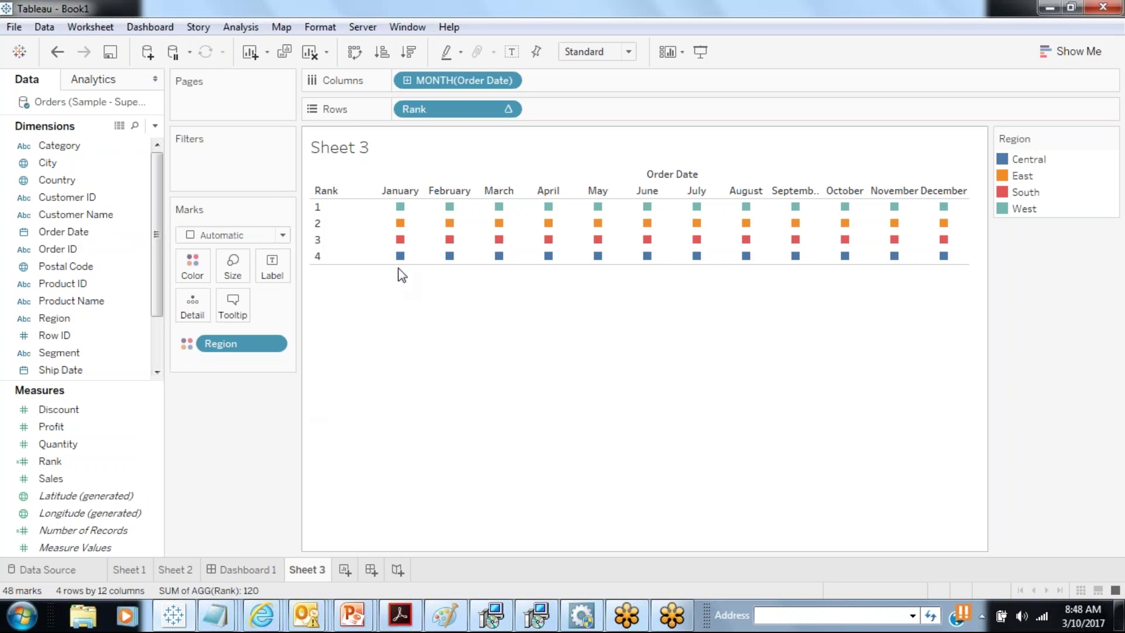
# Include Month of Order Date in the Rank table calculation's specific dimensions and place it above Region.
pyautogui.moveTo(400, 256)
pyautogui.click(507, 110)
pyautogui.click(445, 391)
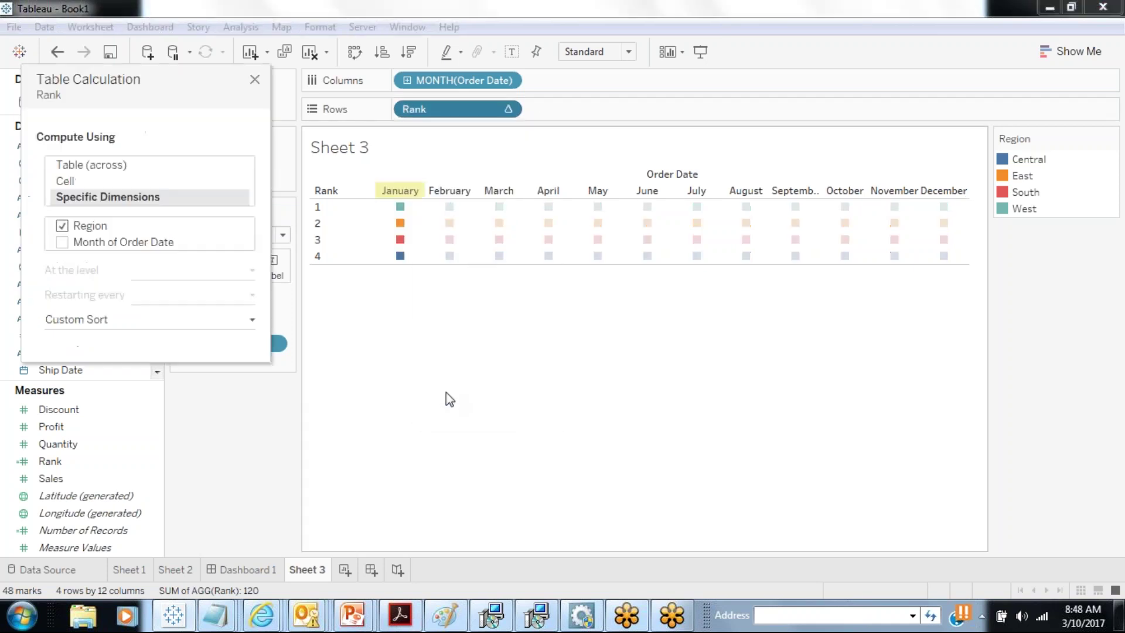
pyautogui.click(62, 242)
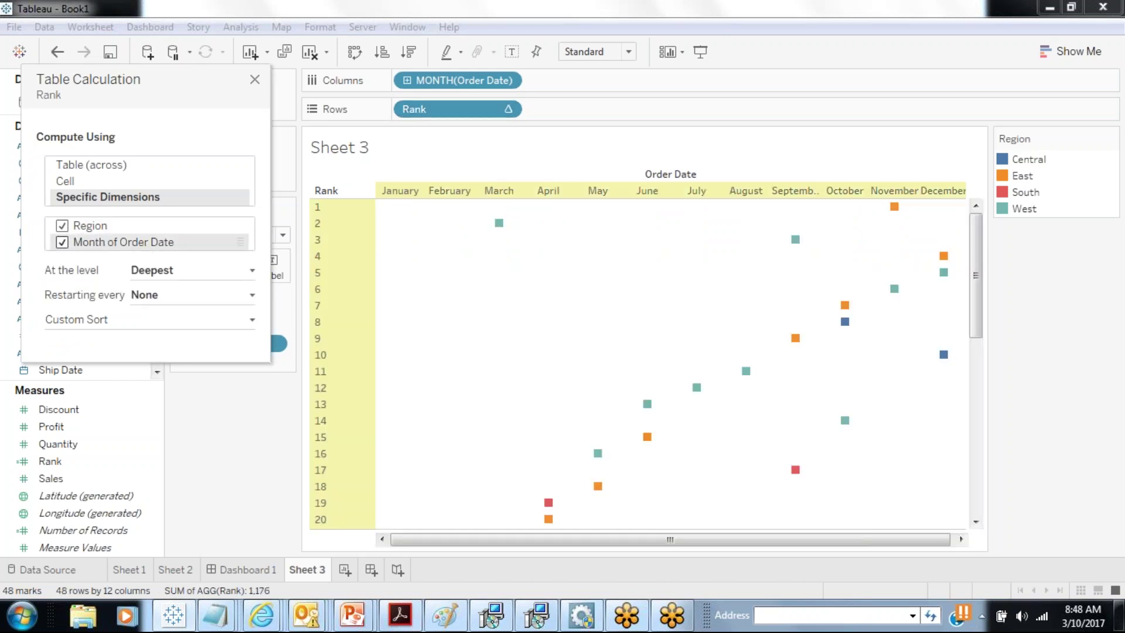
pyautogui.moveTo(98, 242); pyautogui.dragTo(99, 223)
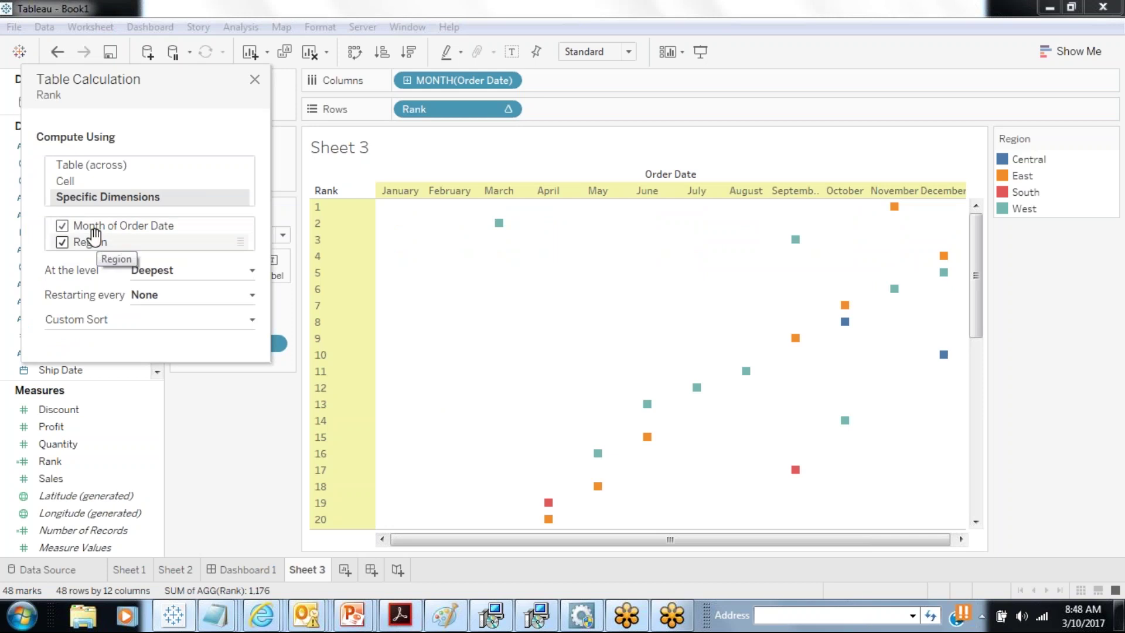
# Restart the Rank calculation every Month of Order Date and check the ranking of the regions in February.
pyautogui.click(167, 298)
pyautogui.click(160, 329)
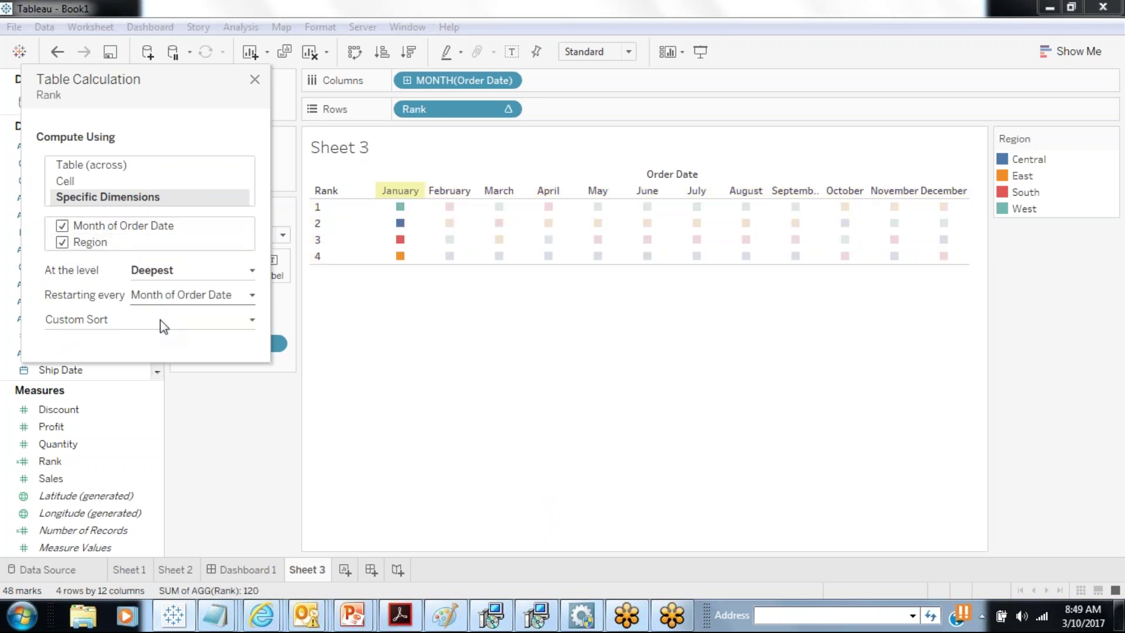
pyautogui.click(254, 79)
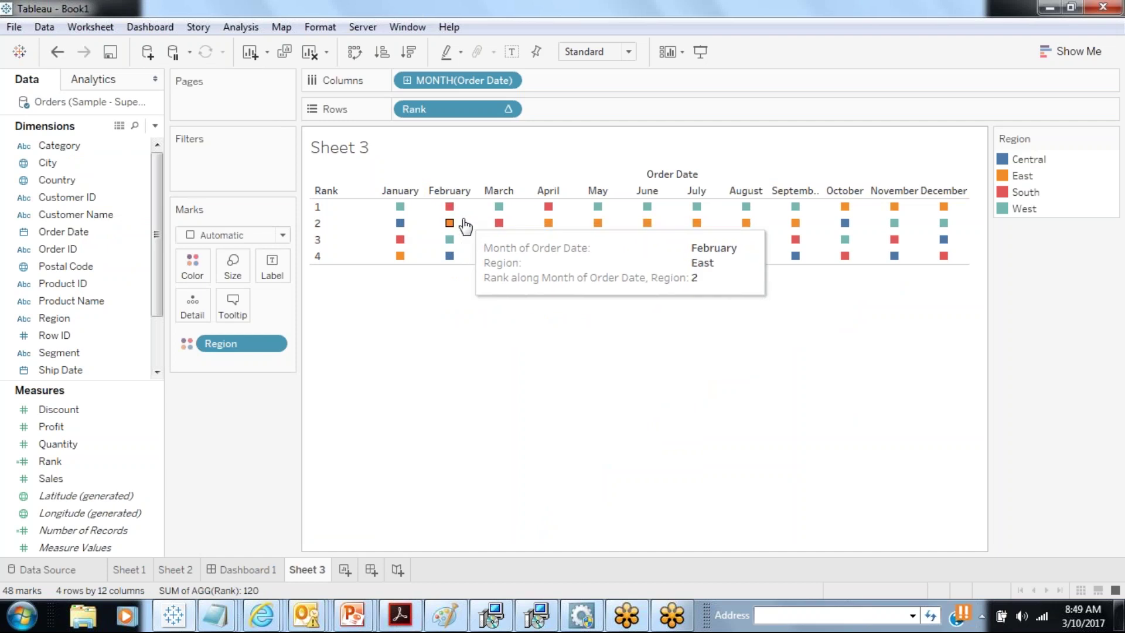
pyautogui.moveTo(455, 245)
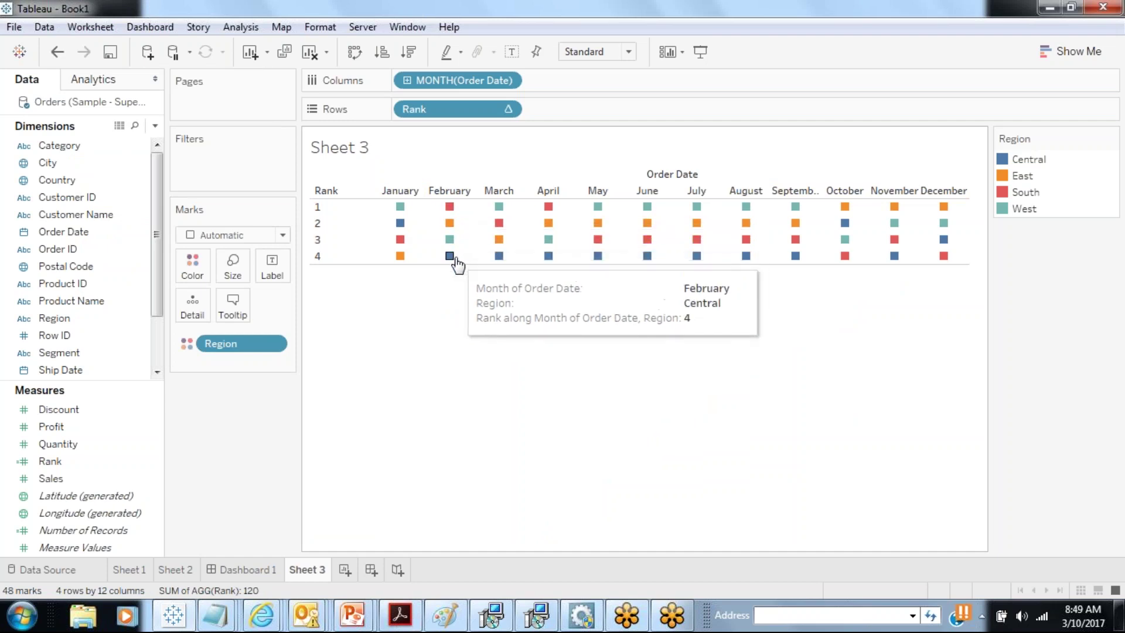
pyautogui.moveTo(564, 240)
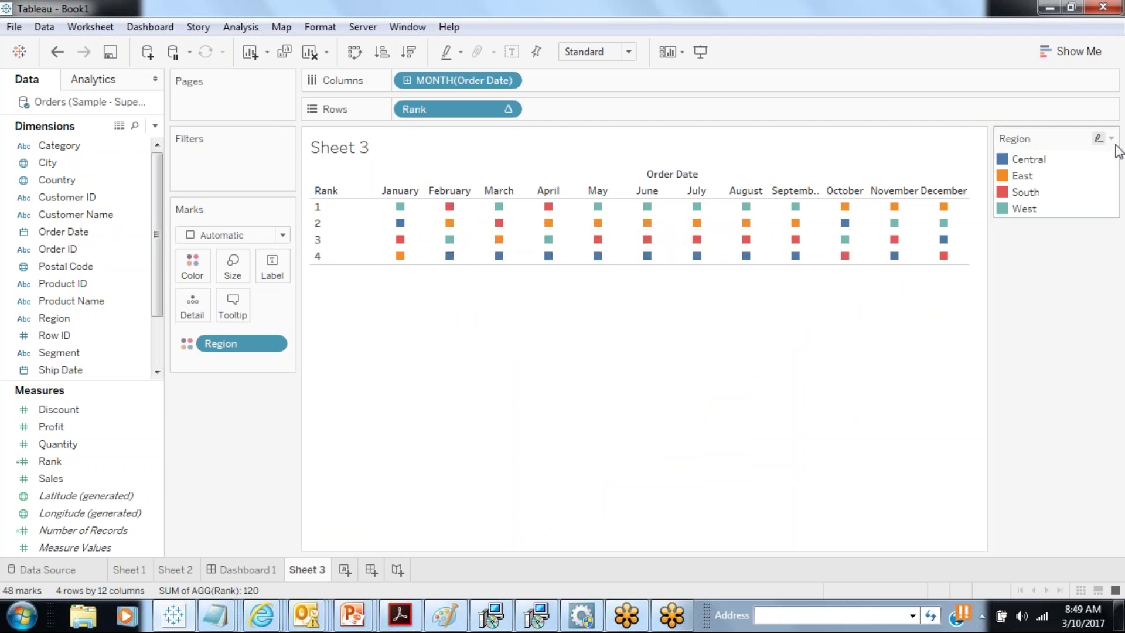
# Change the colour of the West region to purple from the Automatic palette.
pyautogui.click(1111, 139)
pyautogui.click(1026, 157)
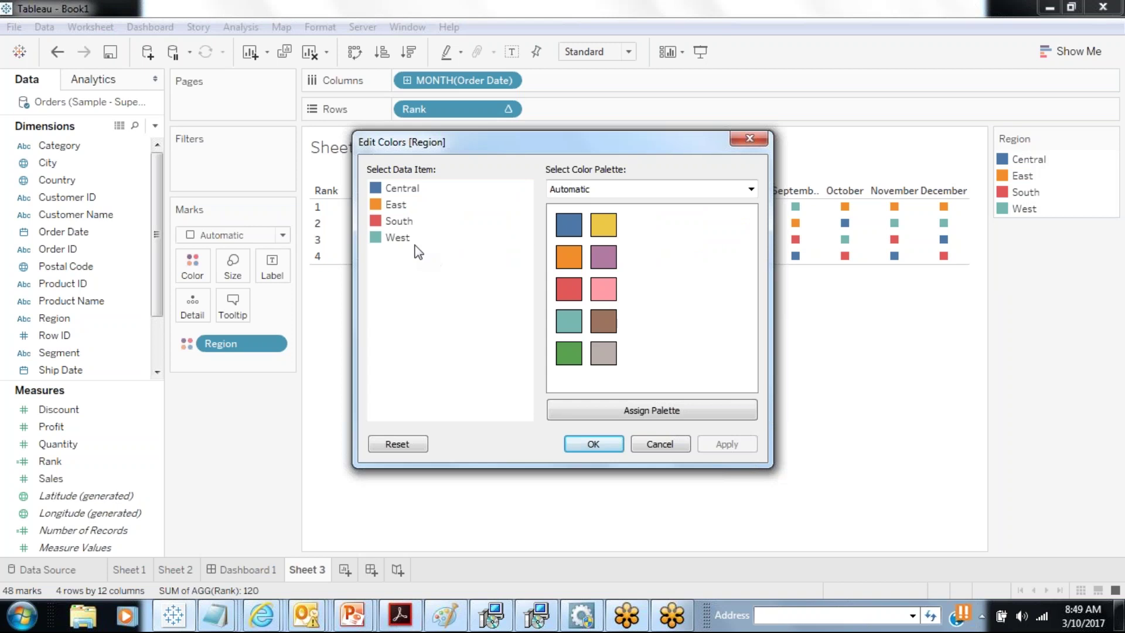
pyautogui.click(605, 264)
pyautogui.click(729, 450)
pyautogui.click(613, 444)
pyautogui.moveTo(497, 216)
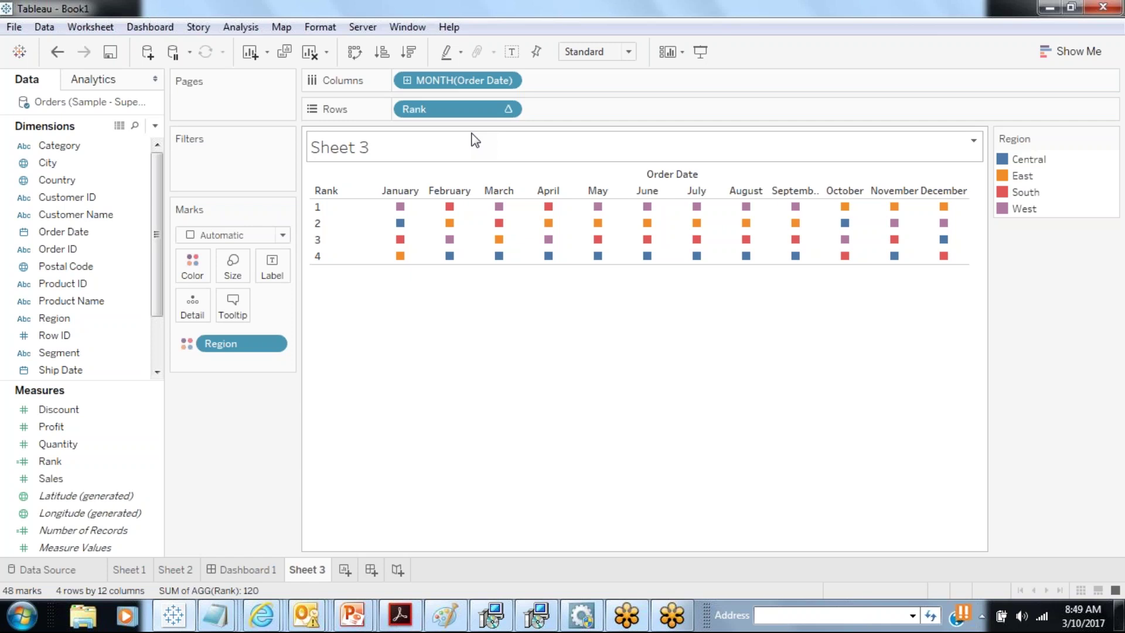
# Review the specific dimensions, level and restart settings of the Rank table calculation.
pyautogui.click(507, 109)
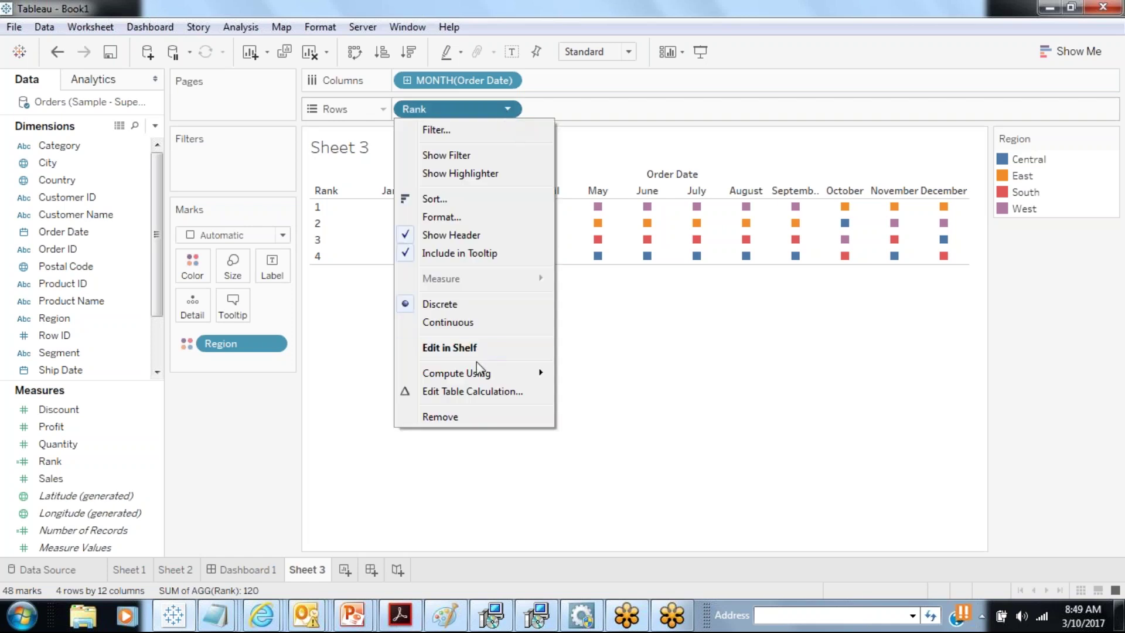
pyautogui.click(468, 396)
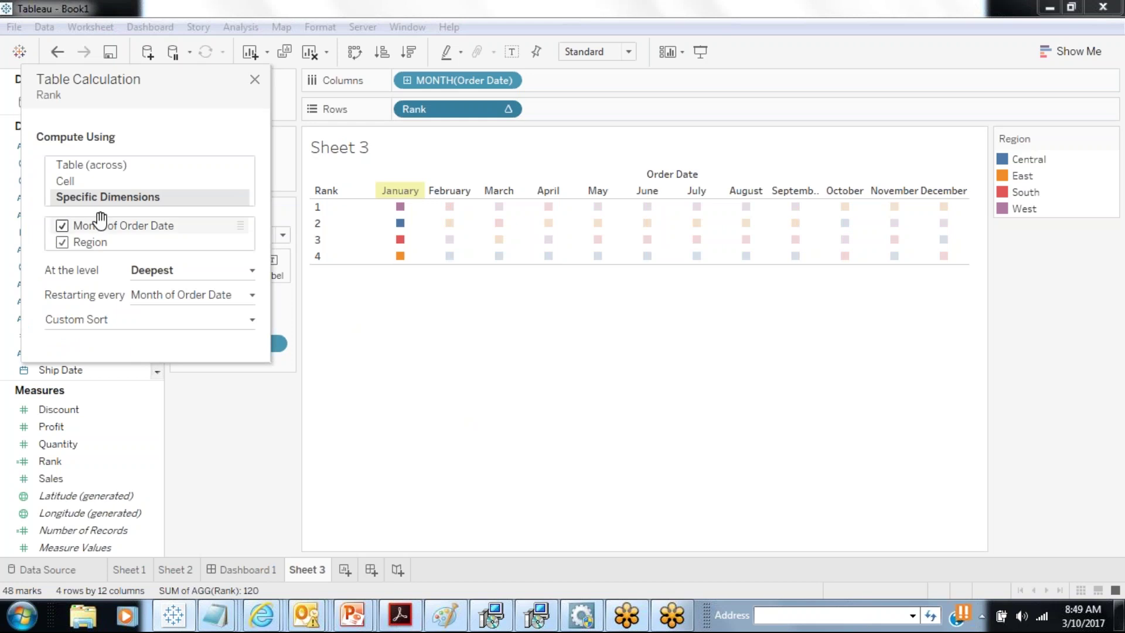
pyautogui.click(351, 69)
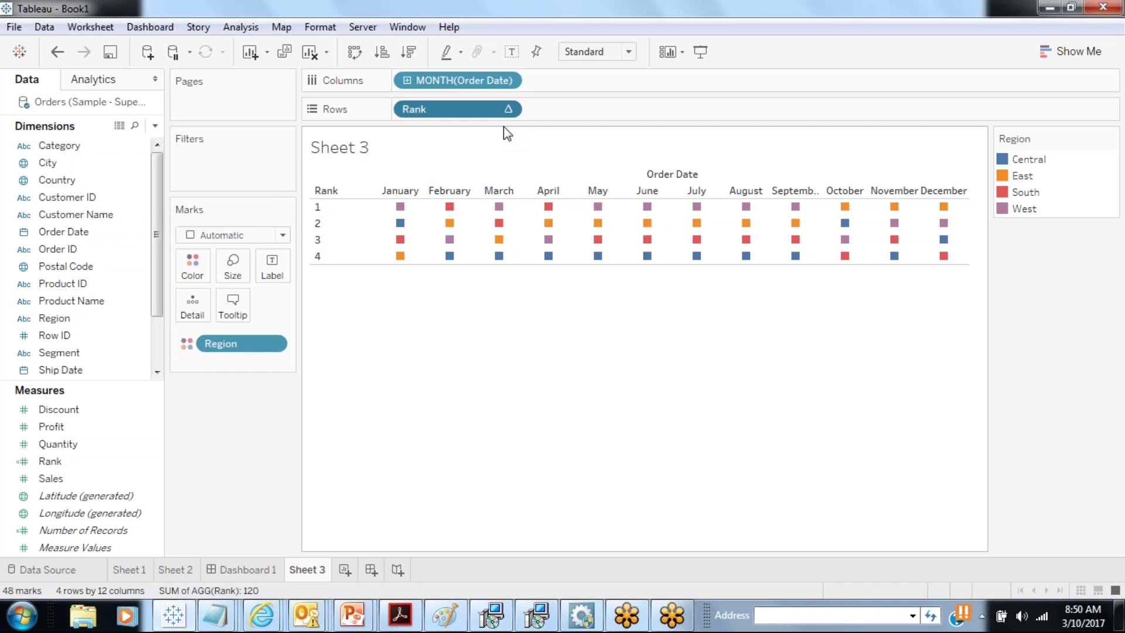
pyautogui.click(508, 110)
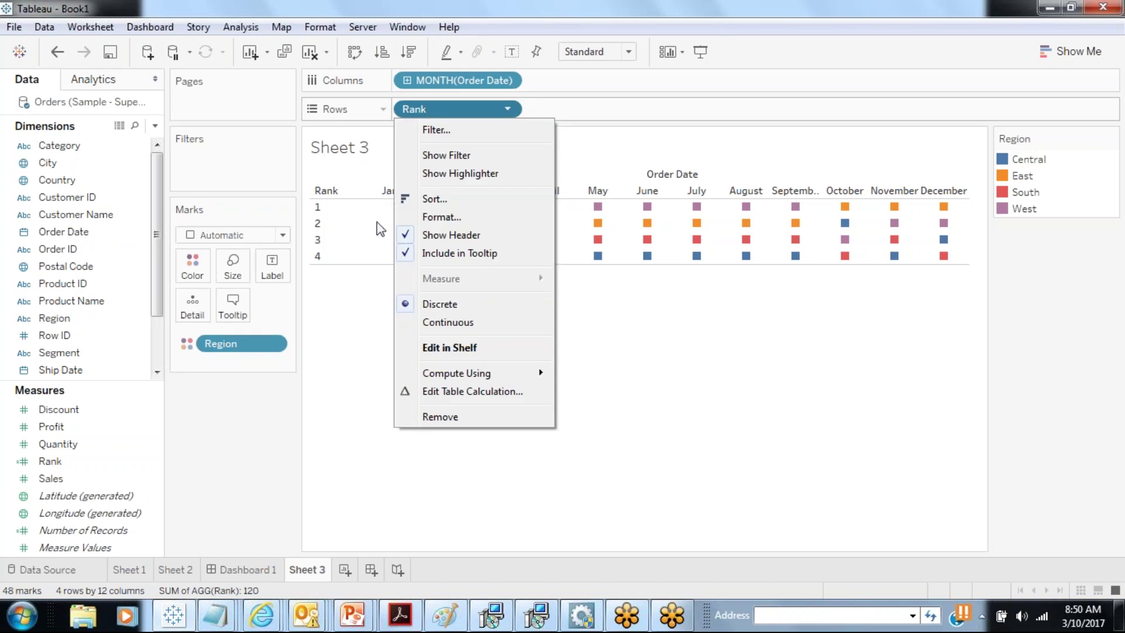
pyautogui.click(456, 391)
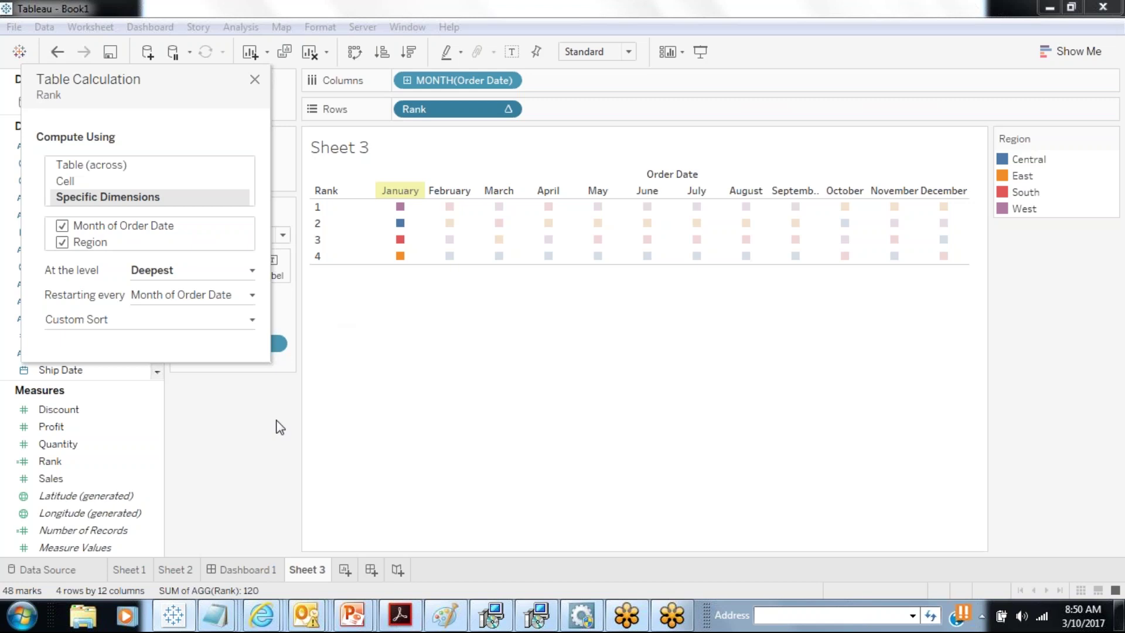
pyautogui.click(253, 80)
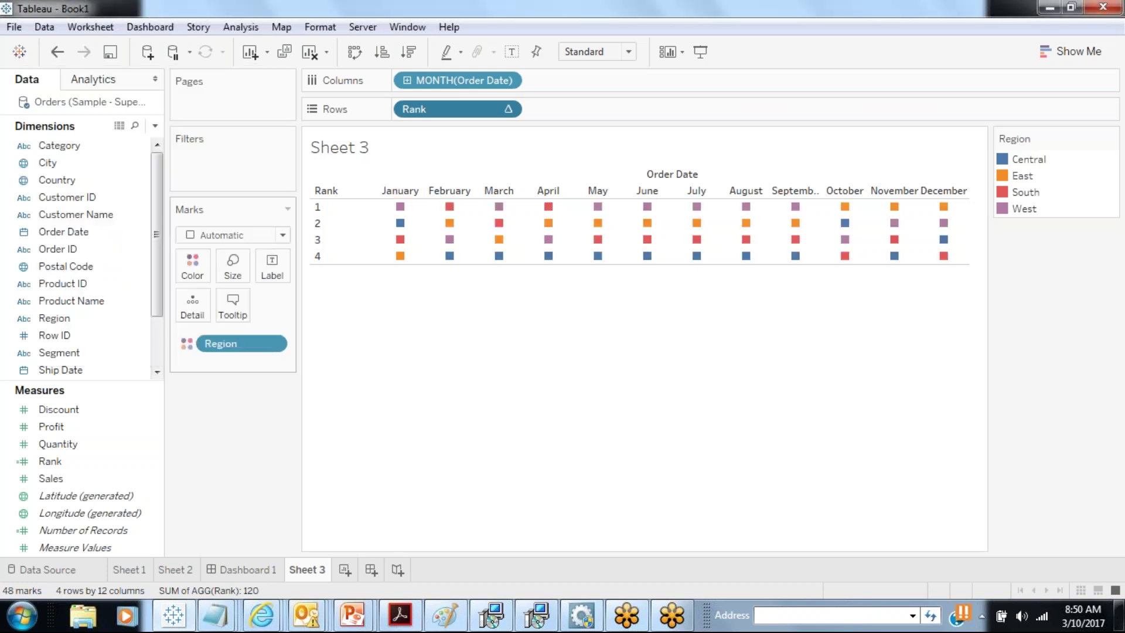
# Change the mark type to Line and fit the chart to the Entire View.
pyautogui.click(234, 235)
pyautogui.press('Escape')
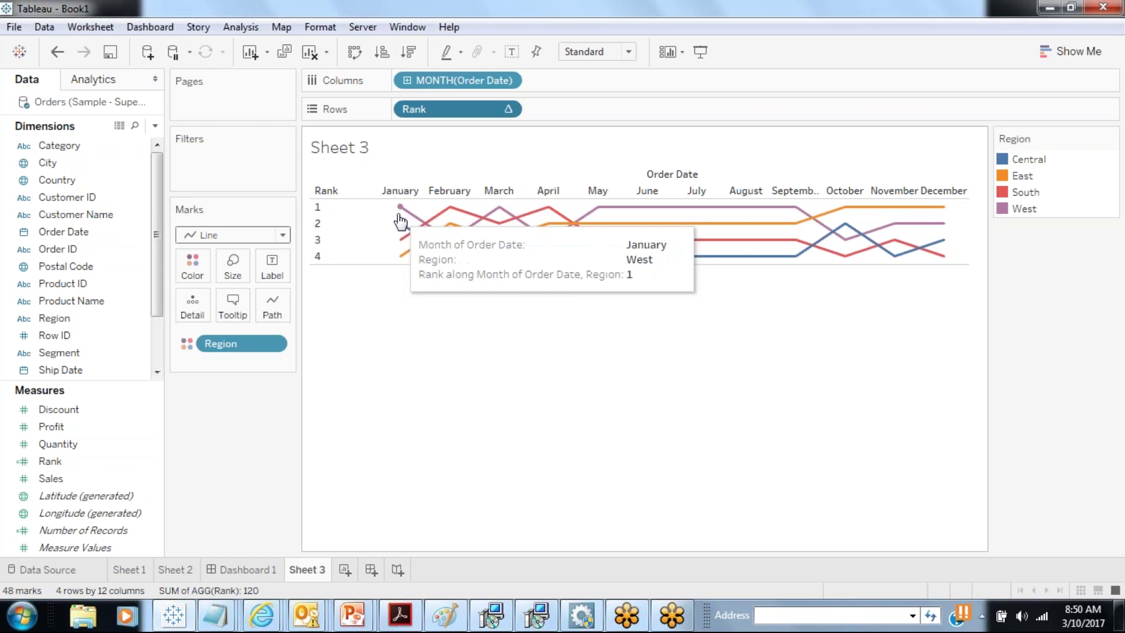
pyautogui.click(629, 52)
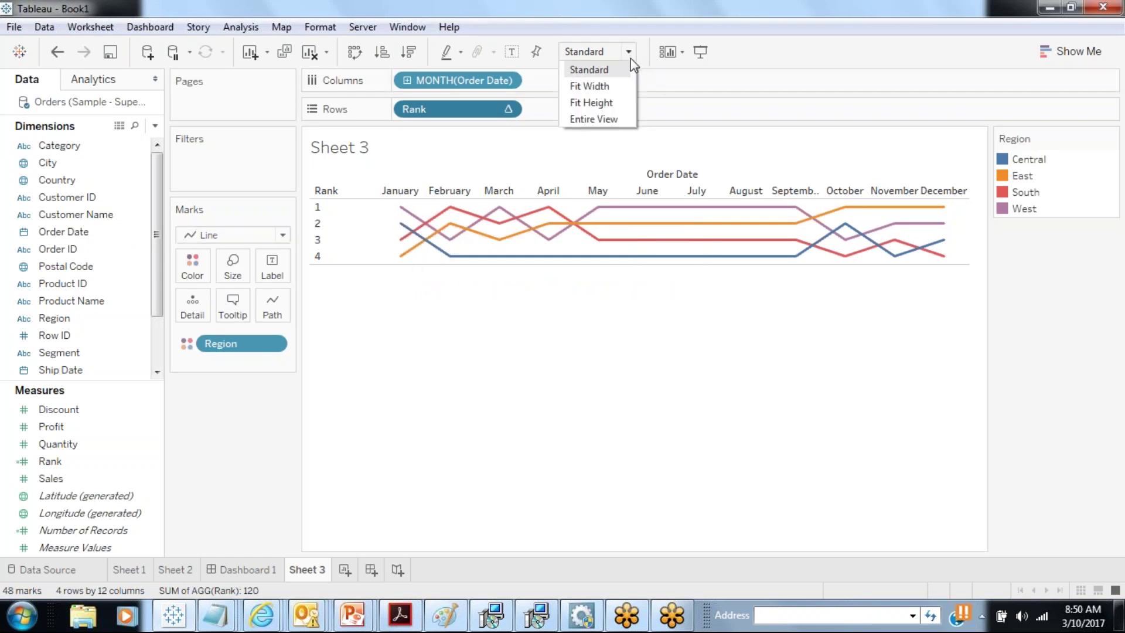
pyautogui.click(594, 119)
# Examine how the monthly ranks of the West and South regions change from January to December.
pyautogui.moveTo(397, 250)
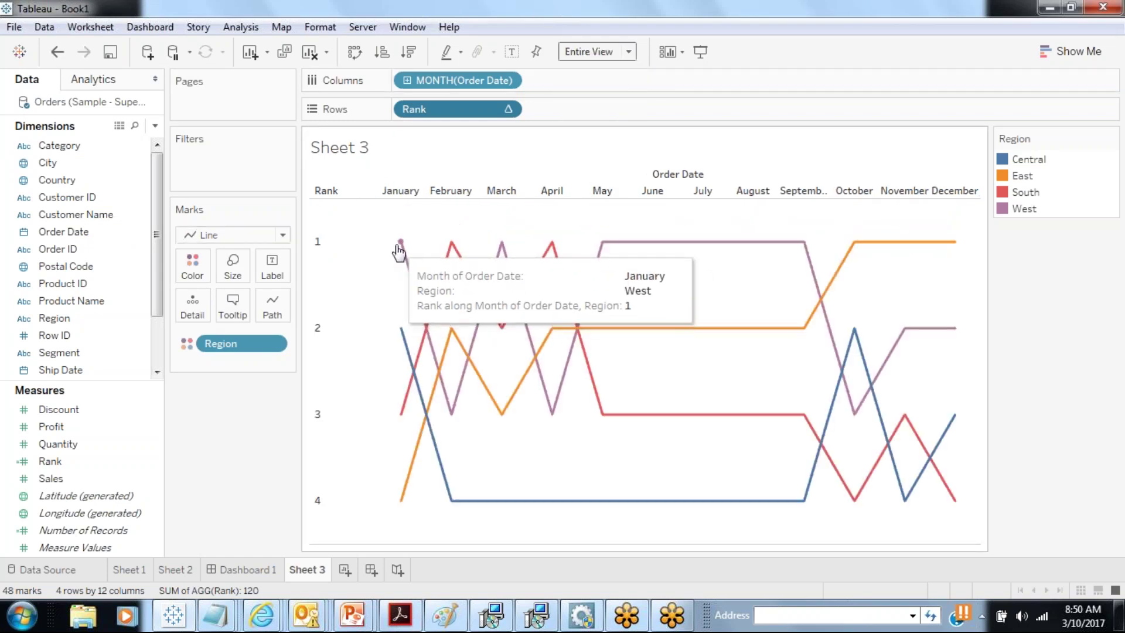
pyautogui.moveTo(453, 424)
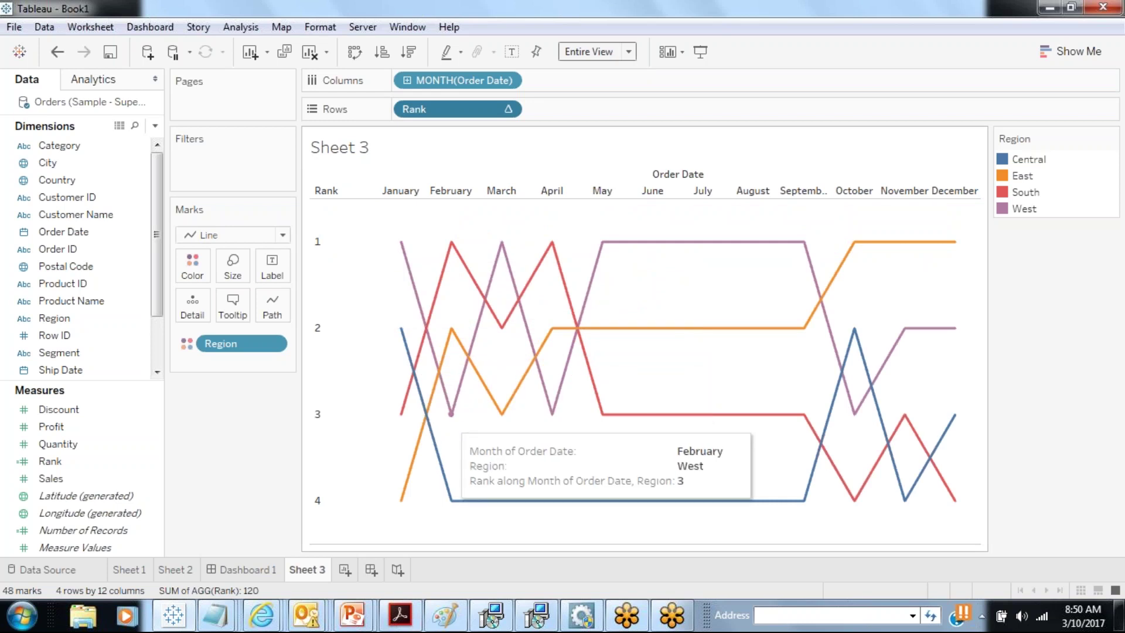
pyautogui.moveTo(561, 428)
pyautogui.moveTo(609, 248)
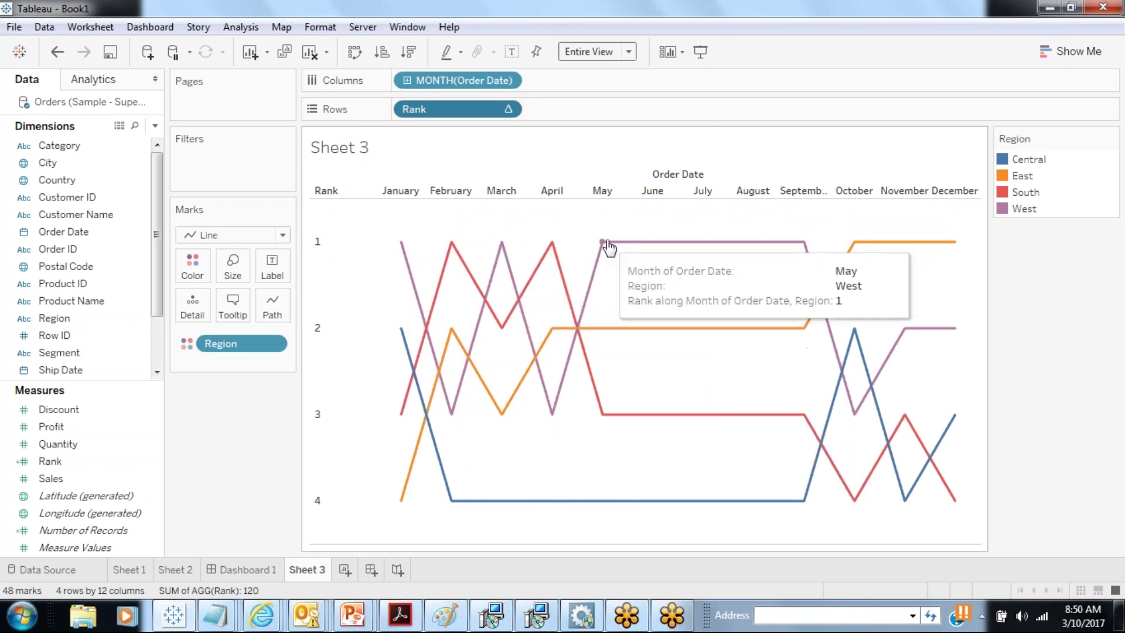
pyautogui.moveTo(800, 253)
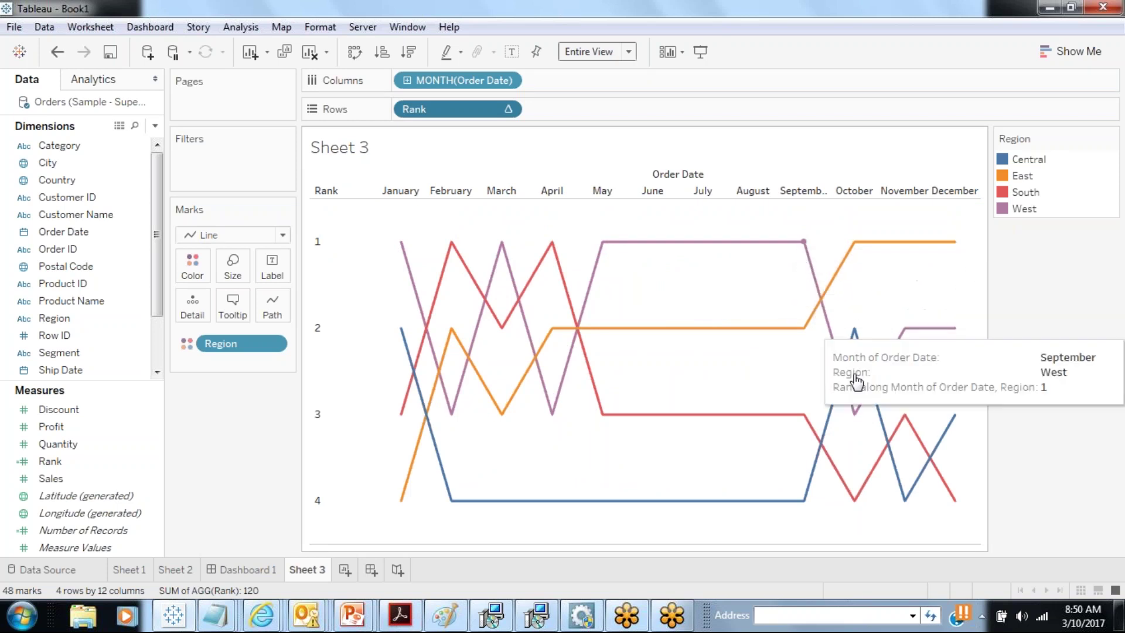
pyautogui.moveTo(902, 341)
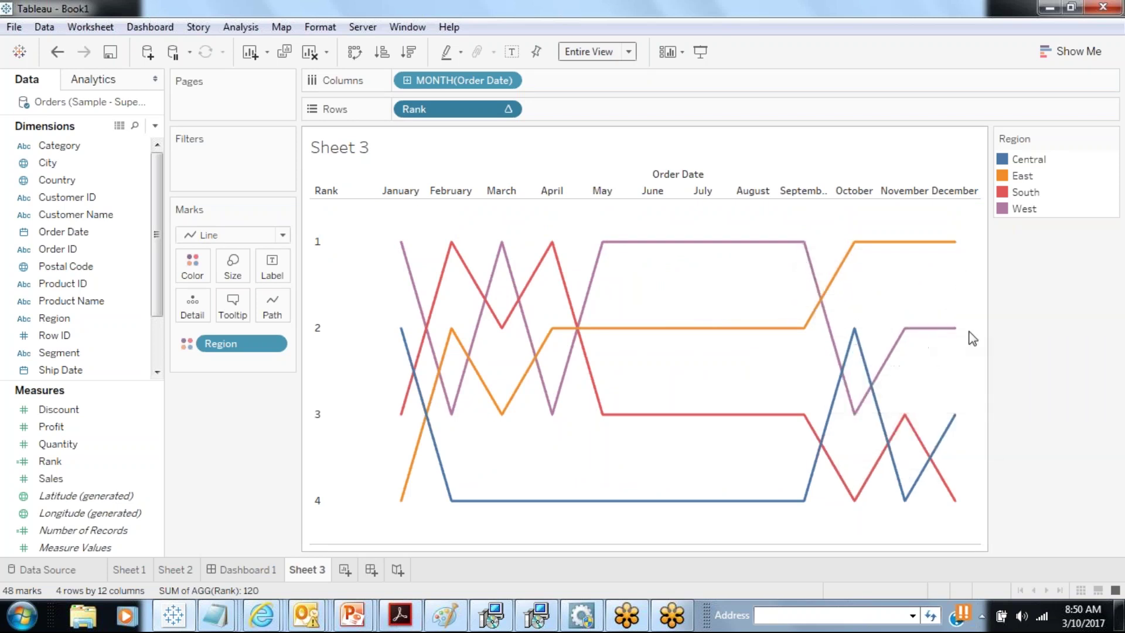
pyautogui.moveTo(408, 418)
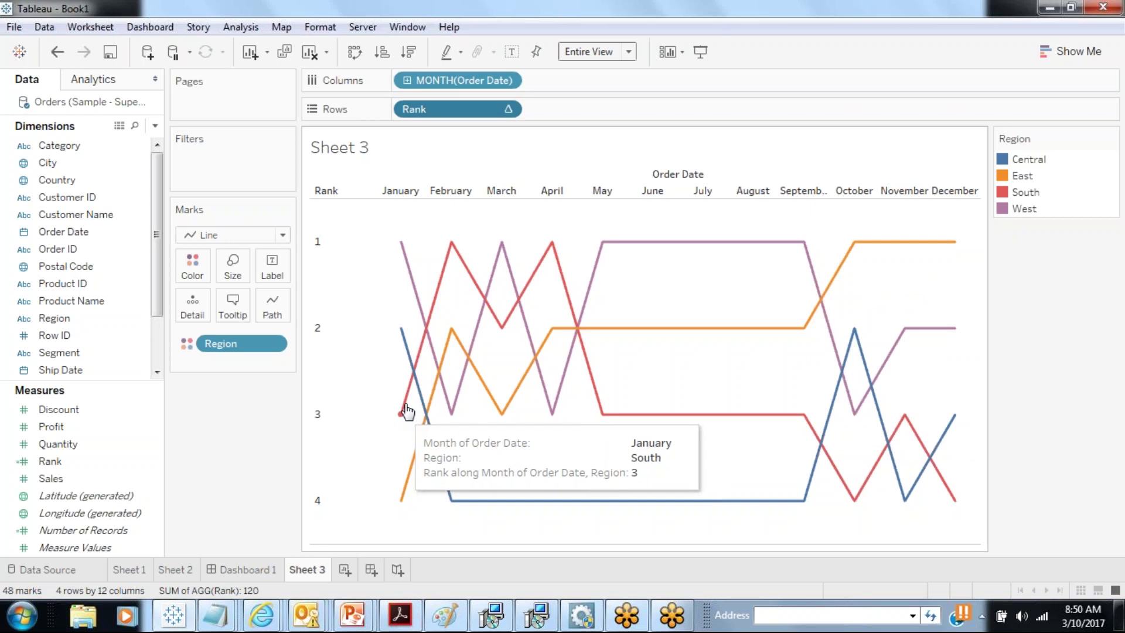
pyautogui.moveTo(454, 245)
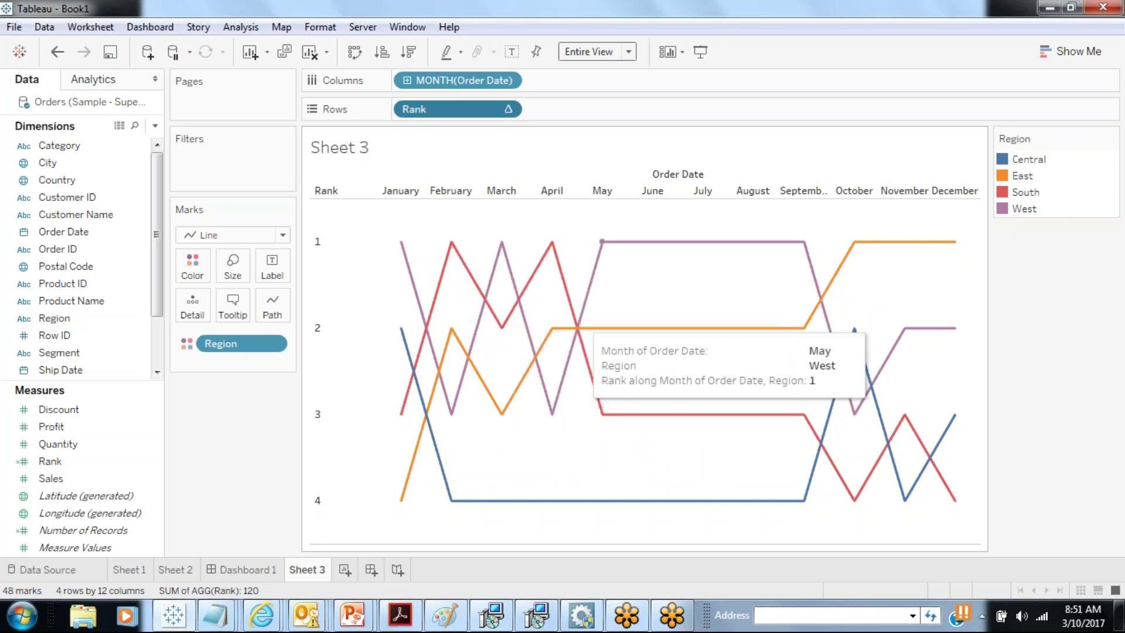
pyautogui.moveTo(755, 416)
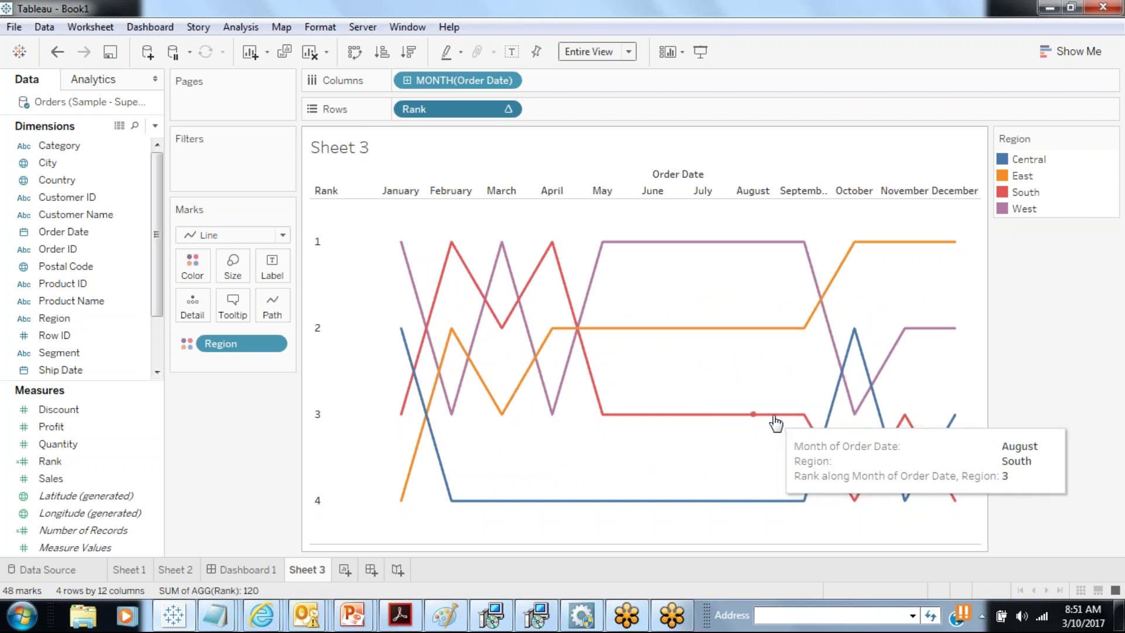
pyautogui.moveTo(955, 497)
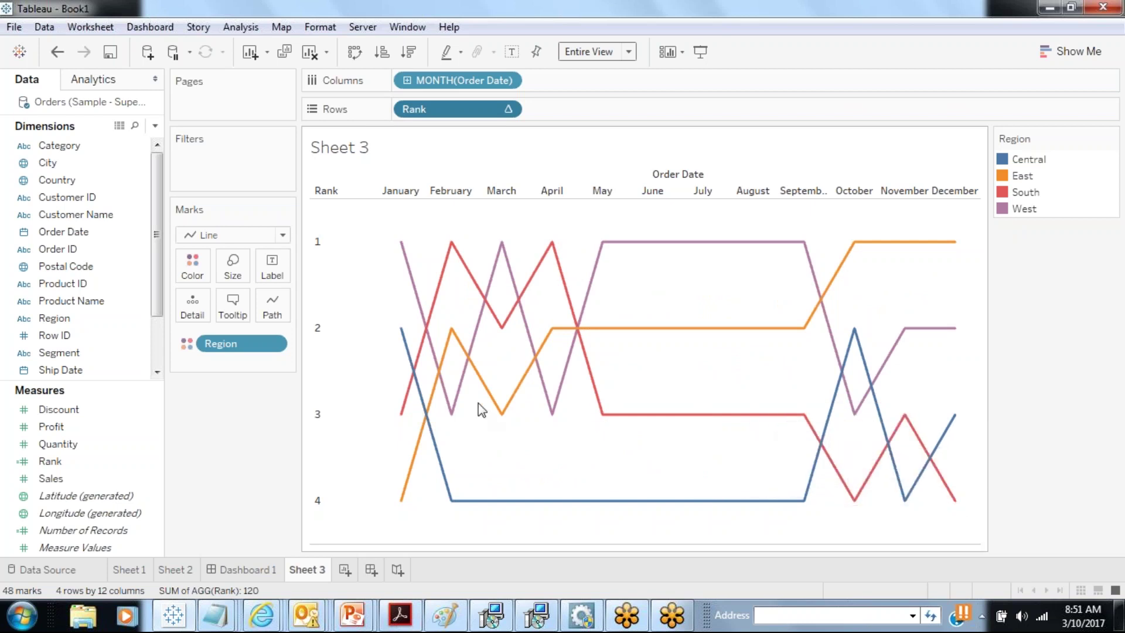
pyautogui.moveTo(403, 340)
# Add the year of Order Date to the rows ahead of Rank, keeping the months in the columns.
pyautogui.click(93, 216)
pyautogui.moveTo(88, 232)
pyautogui.mouseDown()
pyautogui.moveTo(382, 108)
pyautogui.moveTo(399, 81)
pyautogui.mouseUp()
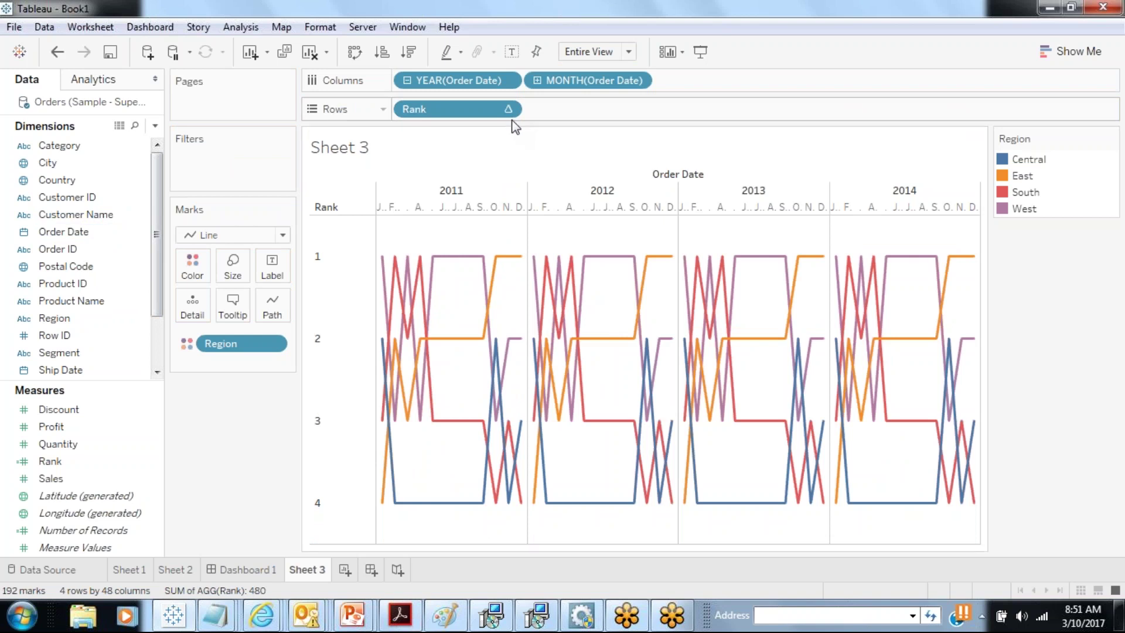
pyautogui.moveTo(567, 88); pyautogui.dragTo(423, 116)
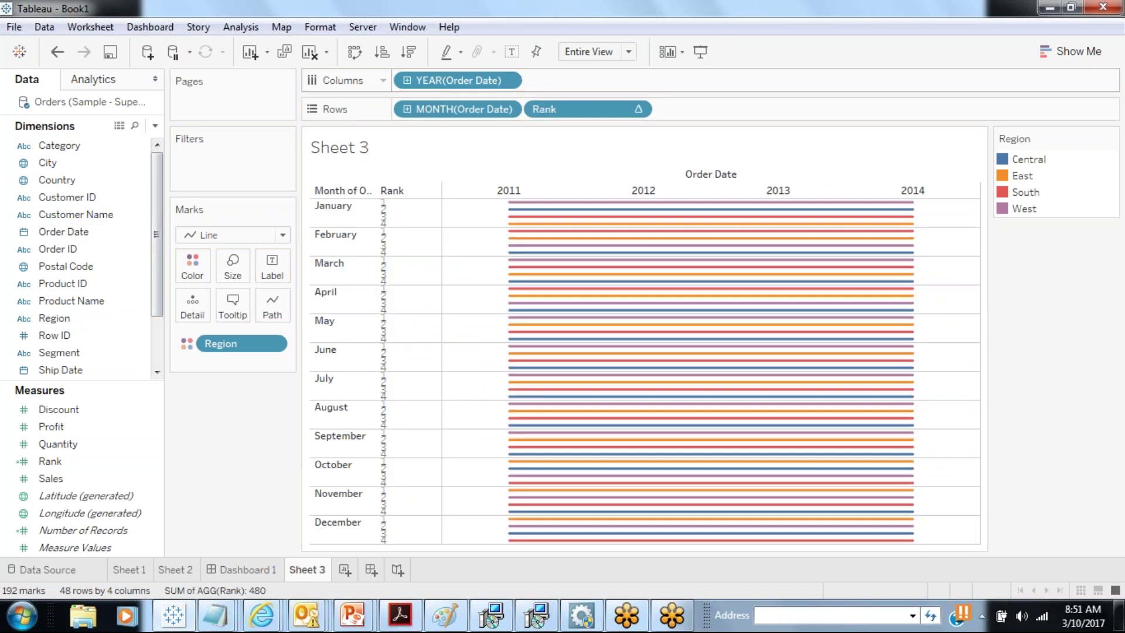
pyautogui.hotkey('ctrl', 'z')
pyautogui.moveTo(439, 80); pyautogui.dragTo(408, 111)
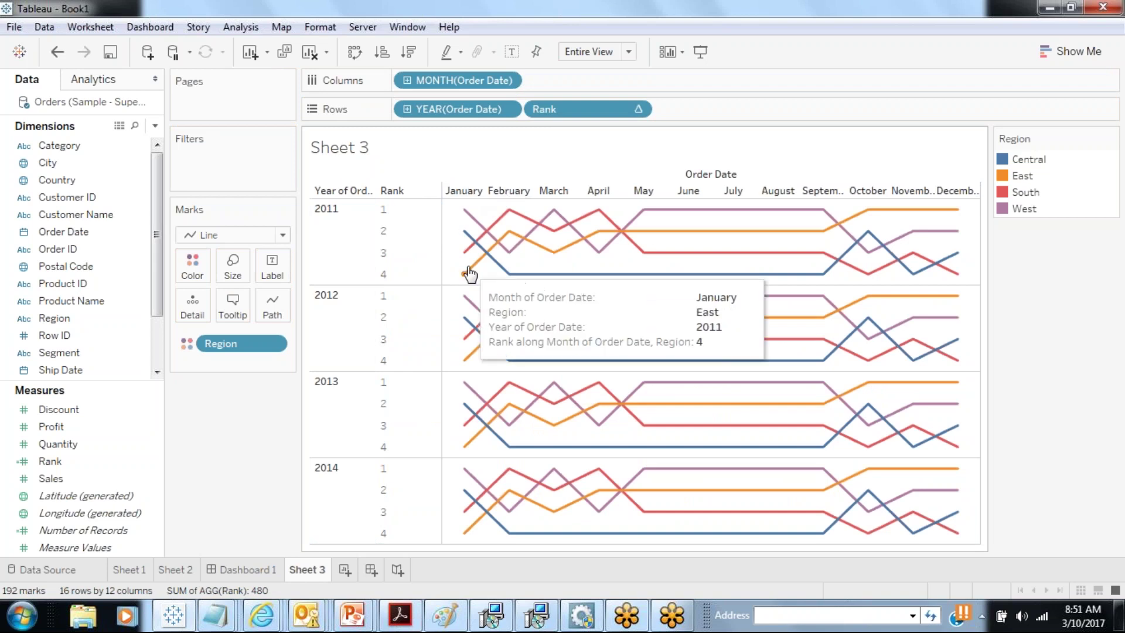
pyautogui.moveTo(502, 453)
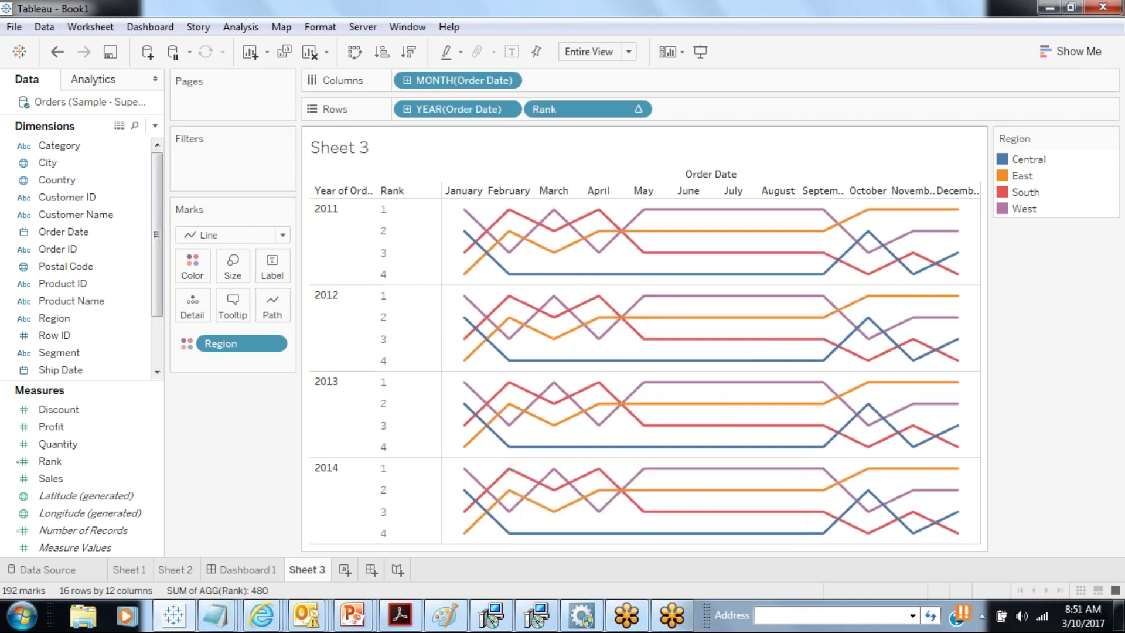
# Include Year of Order Date in the Rank calculation and order the dimensions as Year, Month, Region.
pyautogui.rightClick(567, 117)
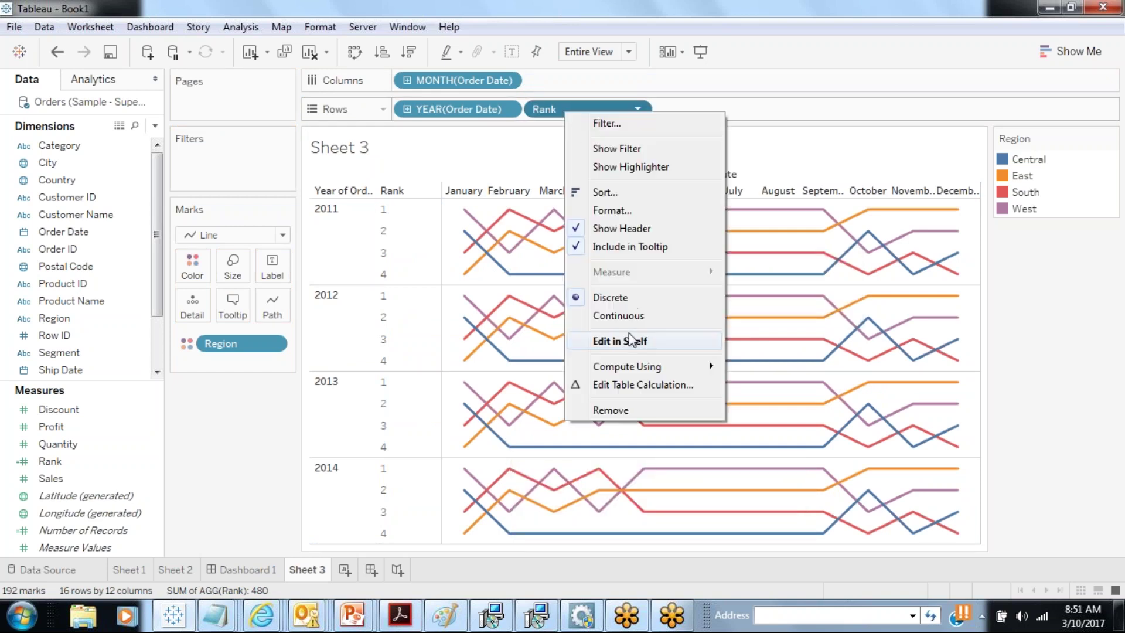
pyautogui.click(609, 382)
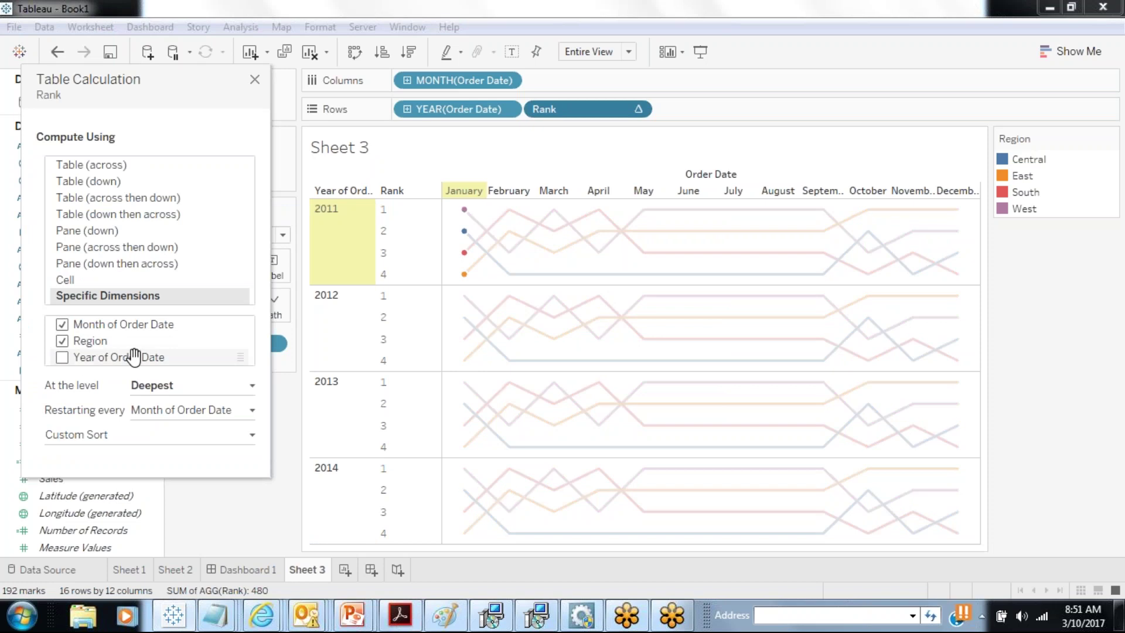
pyautogui.click(62, 357)
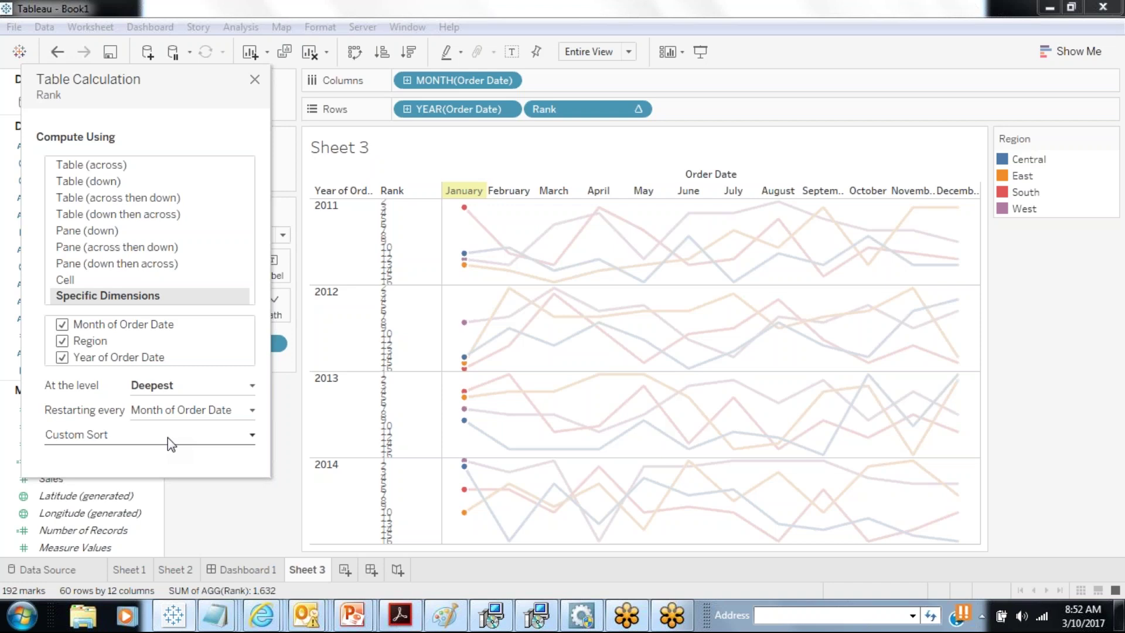
pyautogui.moveTo(117, 357); pyautogui.dragTo(117, 341)
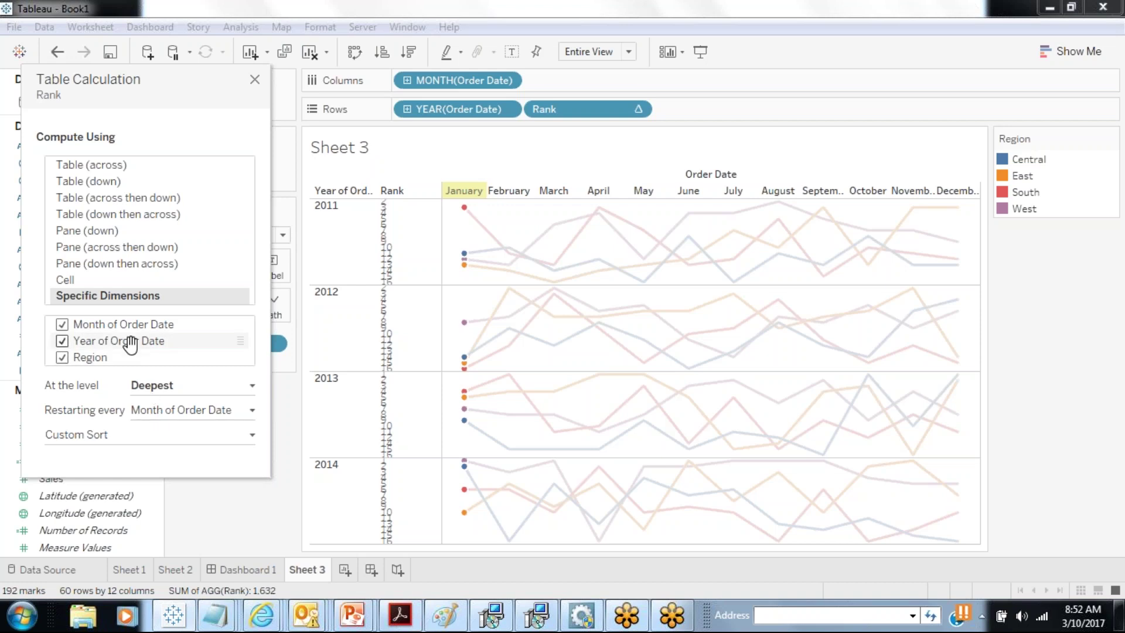
pyautogui.moveTo(133, 340); pyautogui.dragTo(166, 352)
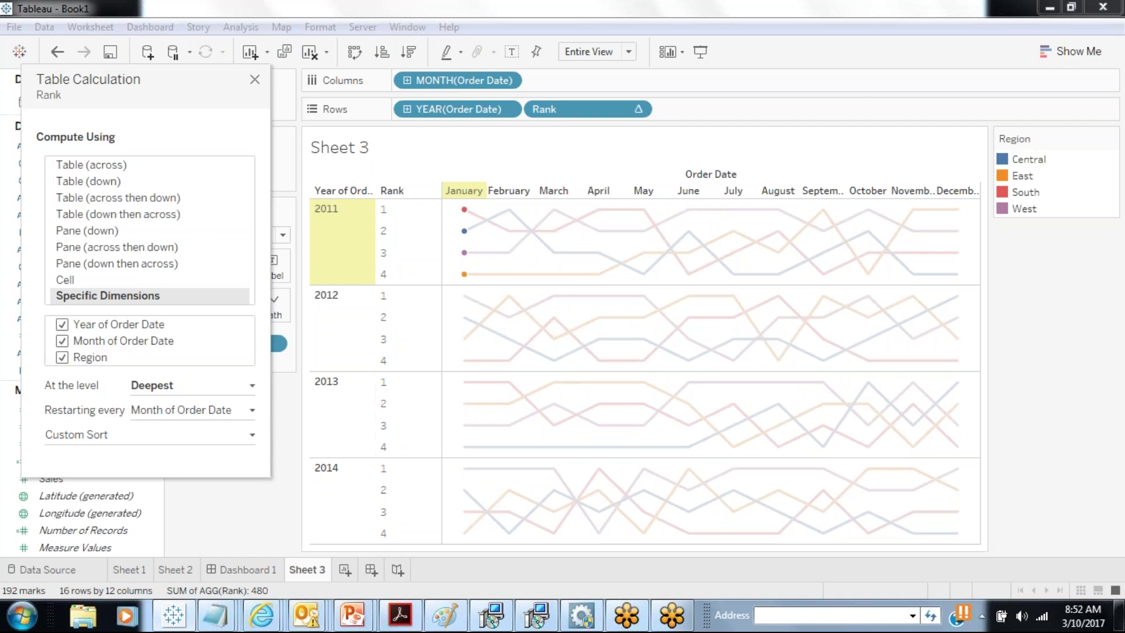
# Close the Rank calculation settings and examine how the regions' monthly ranks change within each year from 2011 to 2014.
pyautogui.click(233, 531)
pyautogui.moveTo(463, 222)
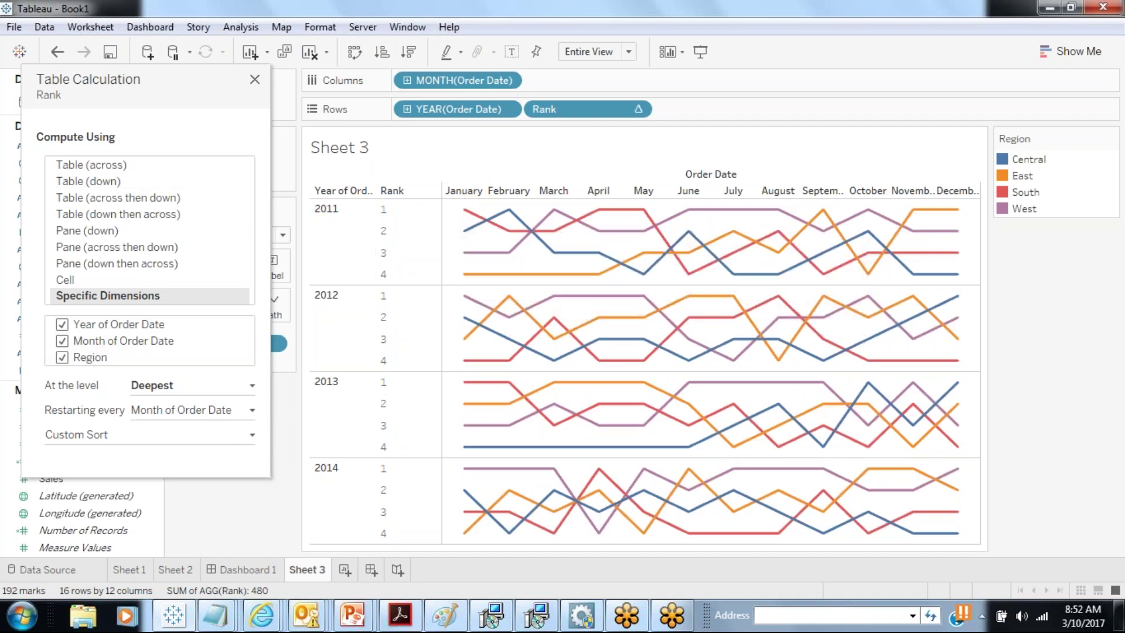
pyautogui.click(254, 80)
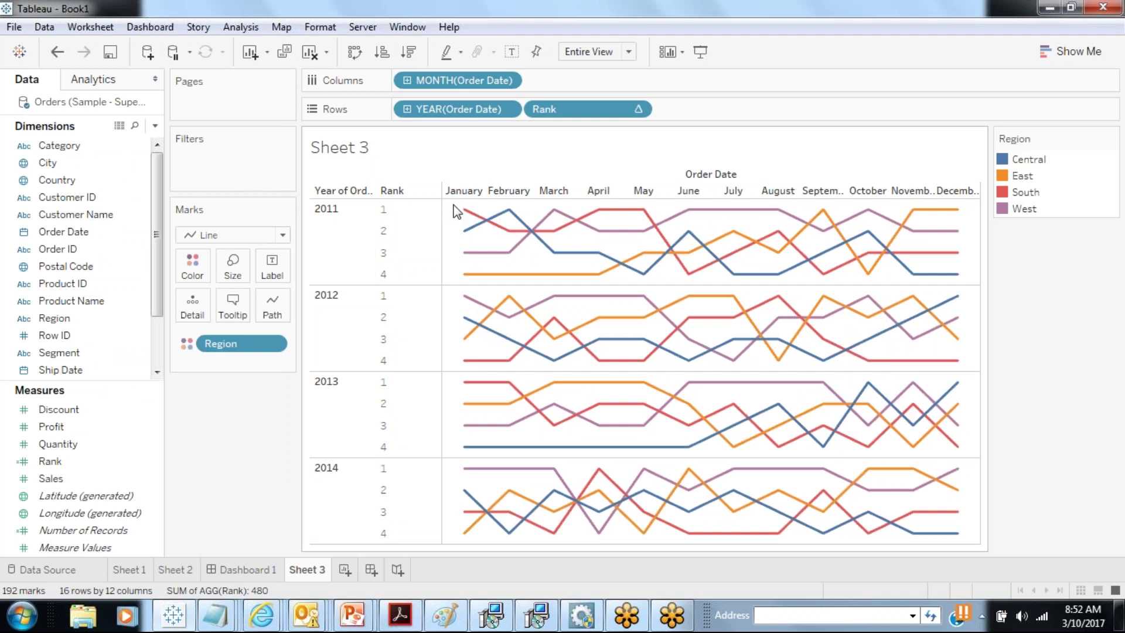
pyautogui.moveTo(501, 237)
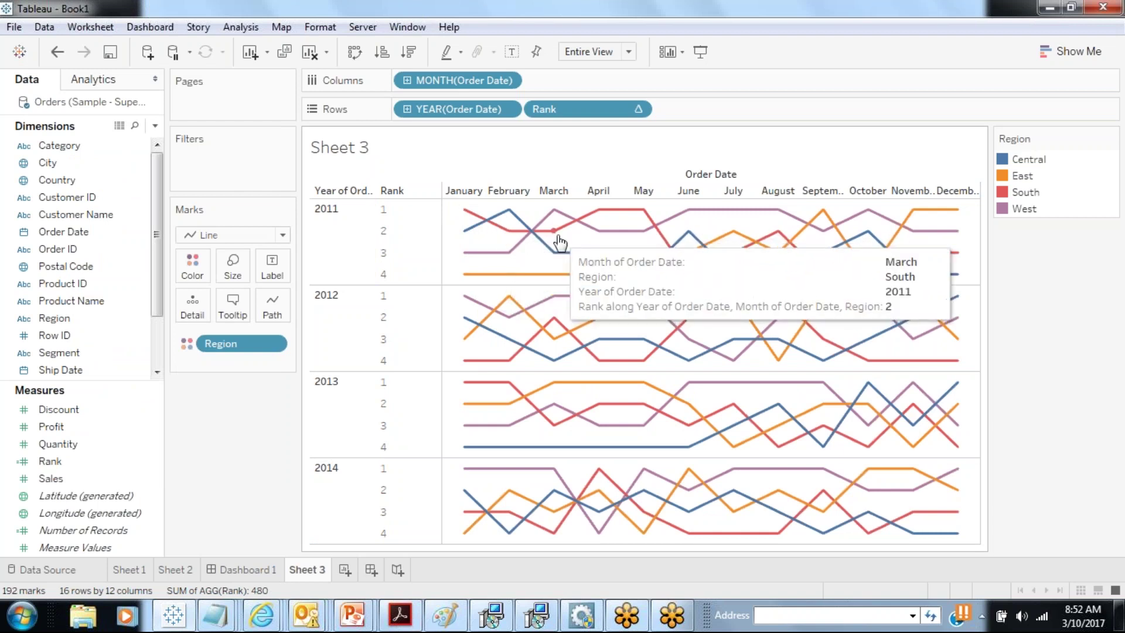
pyautogui.moveTo(600, 219)
pyautogui.moveTo(687, 271)
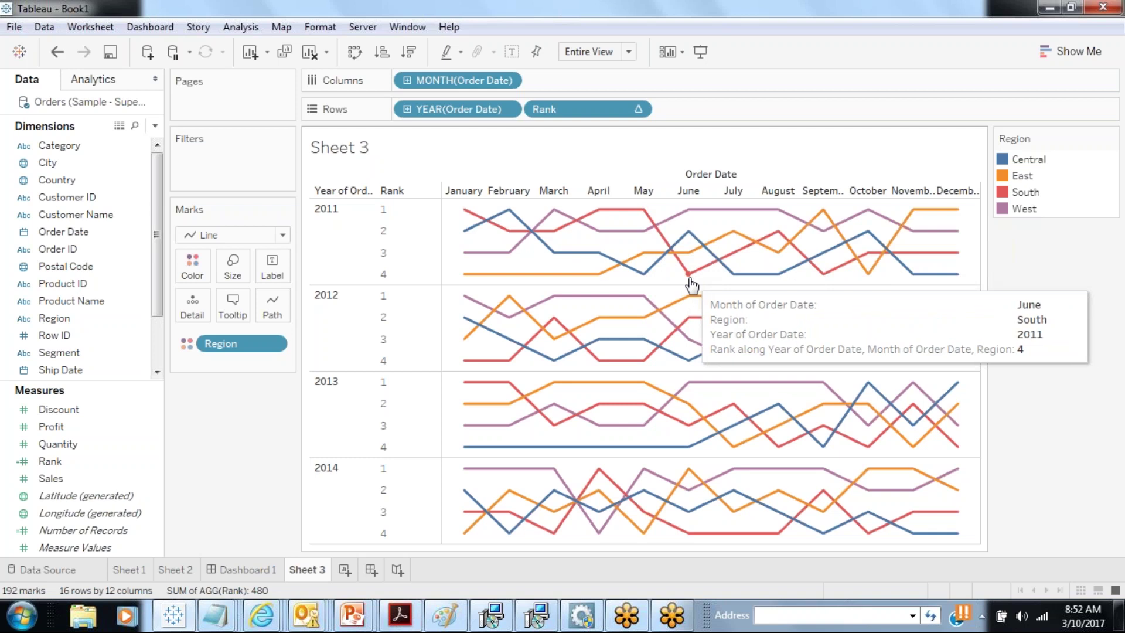
pyautogui.moveTo(472, 252)
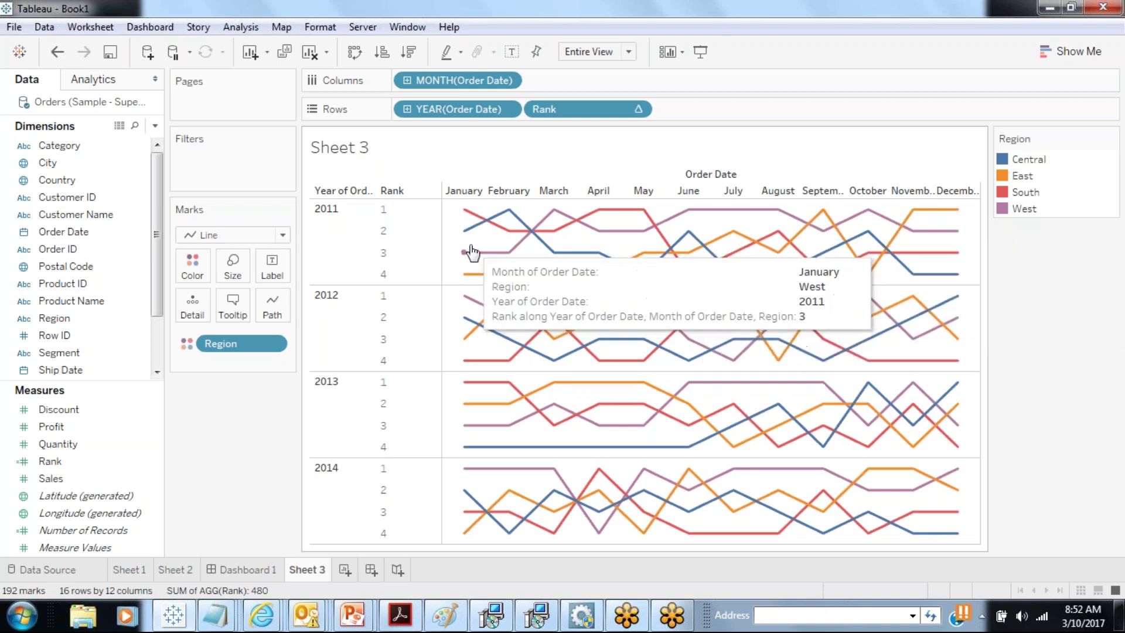
pyautogui.moveTo(464, 373)
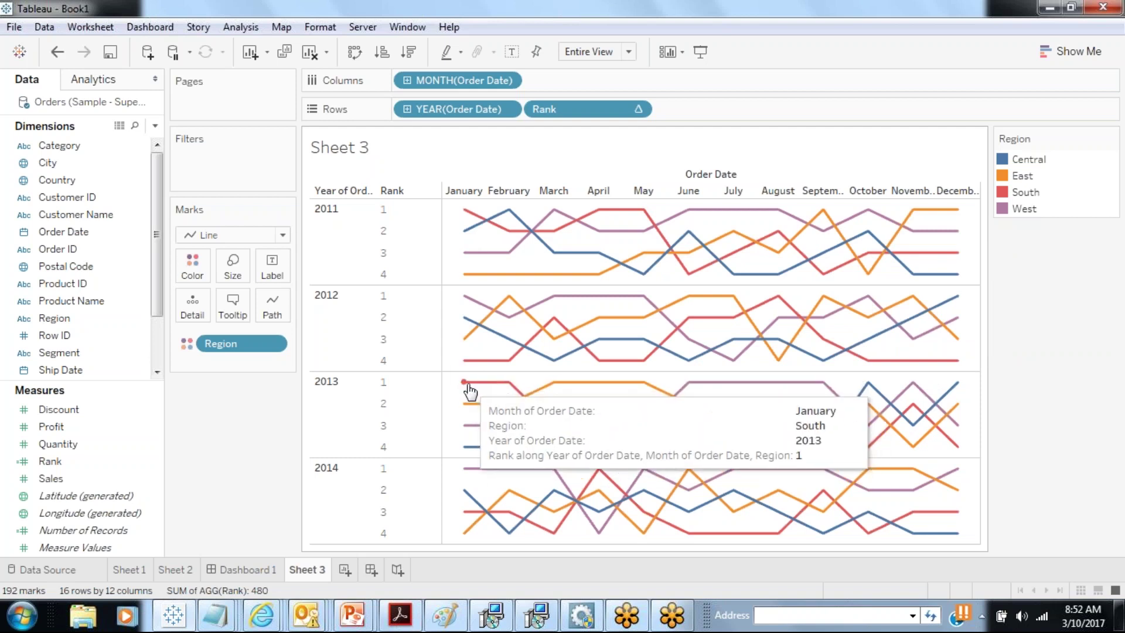
pyautogui.moveTo(464, 519)
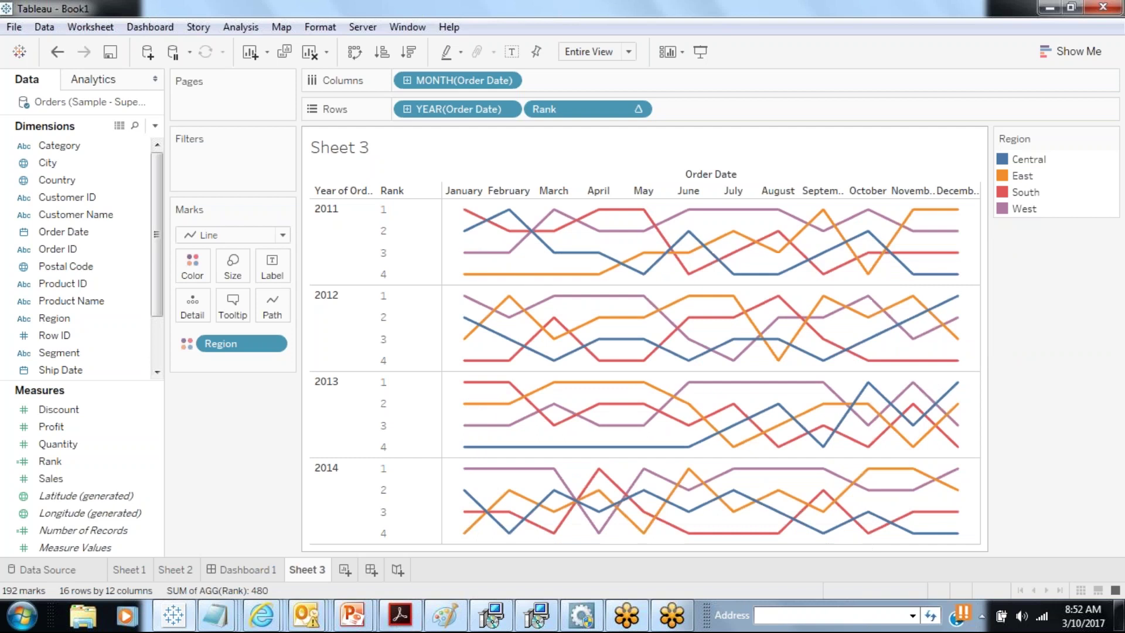
pyautogui.moveTo(689, 339)
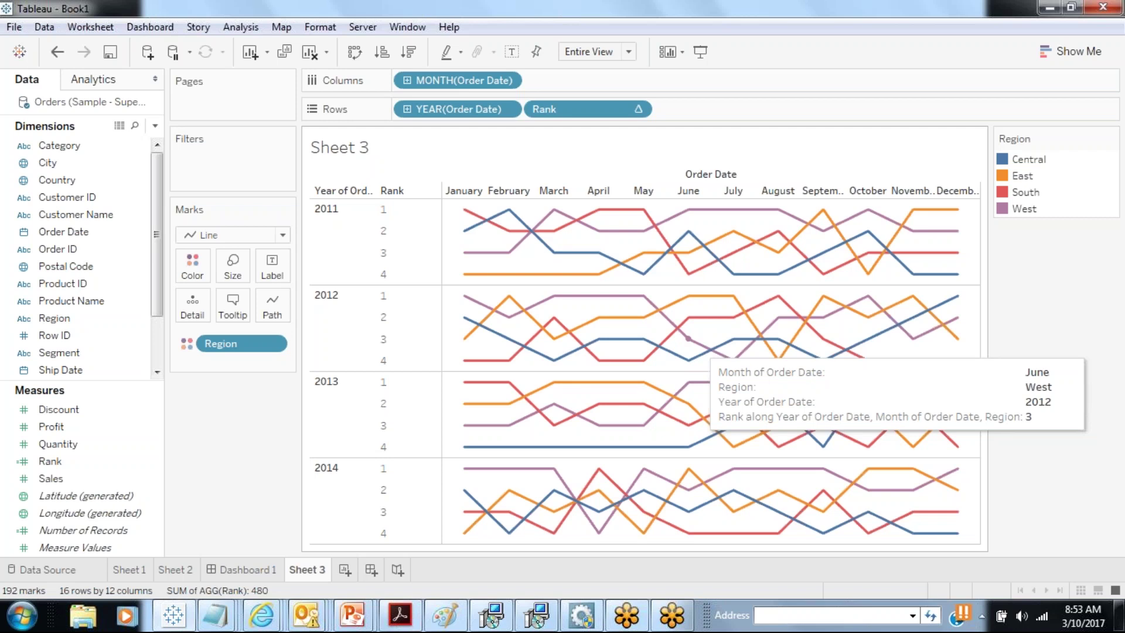
# On a new worksheet, chart Sales by Sub-Category and add a second copy of Sales to the columns.
pyautogui.click(342, 569)
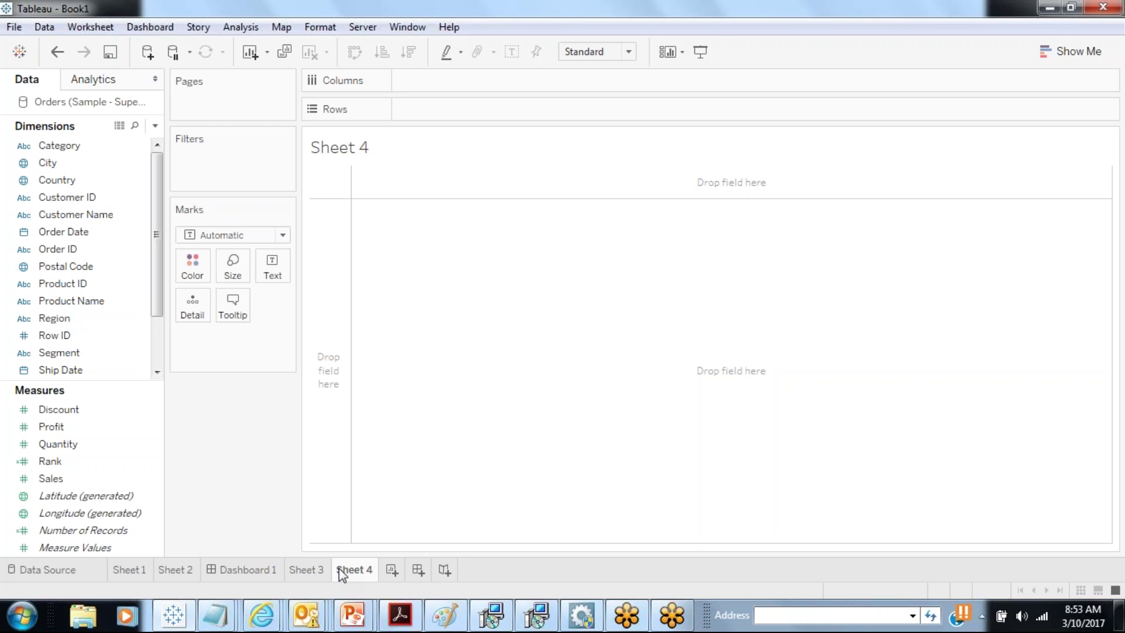
pyautogui.moveTo(157, 215); pyautogui.dragTo(149, 304)
pyautogui.moveTo(88, 353); pyautogui.dragTo(463, 110)
pyautogui.moveTo(61, 478); pyautogui.dragTo(444, 82)
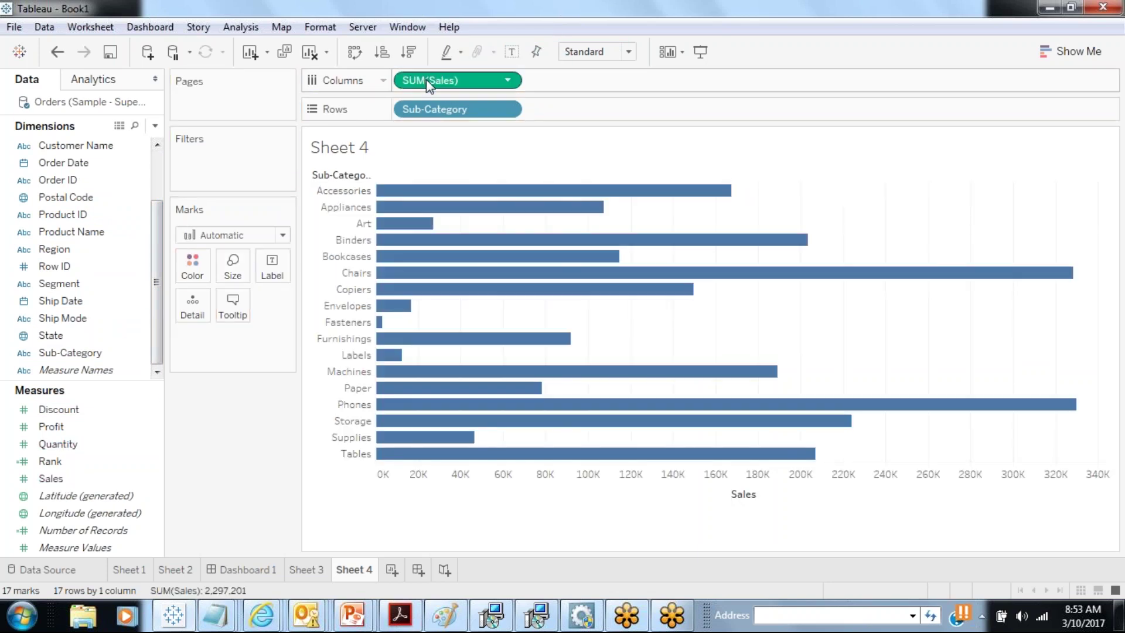
pyautogui.moveTo(430, 85); pyautogui.dragTo(633, 78)
# Replace Sub-Category in the rows with Order Date, broken down by year and quarter.
pyautogui.click(637, 79)
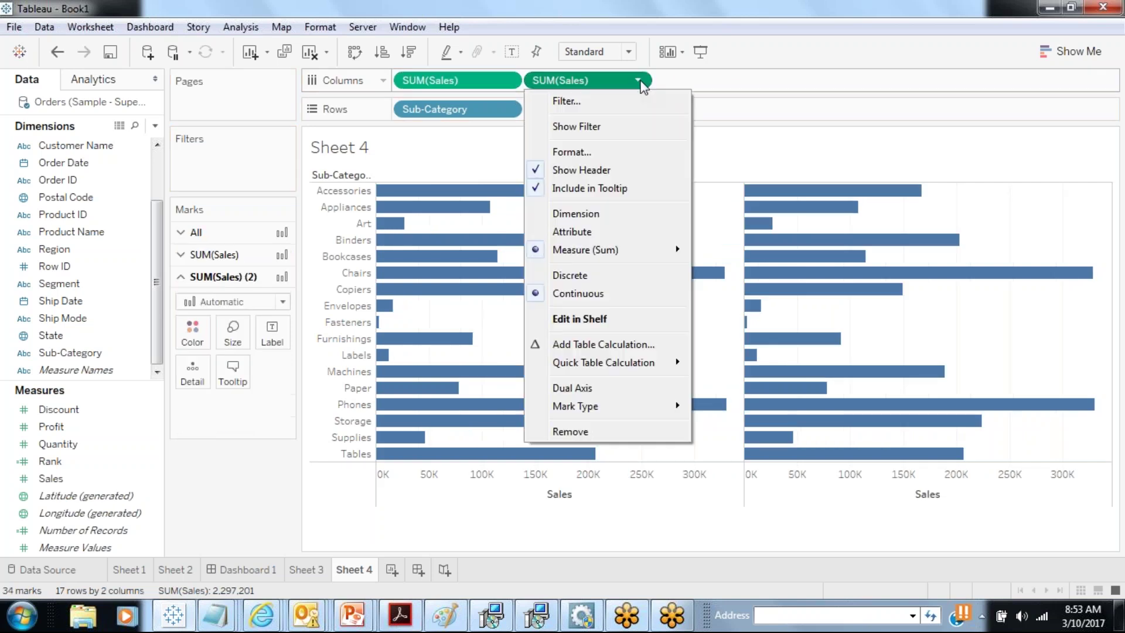
pyautogui.moveTo(645, 367)
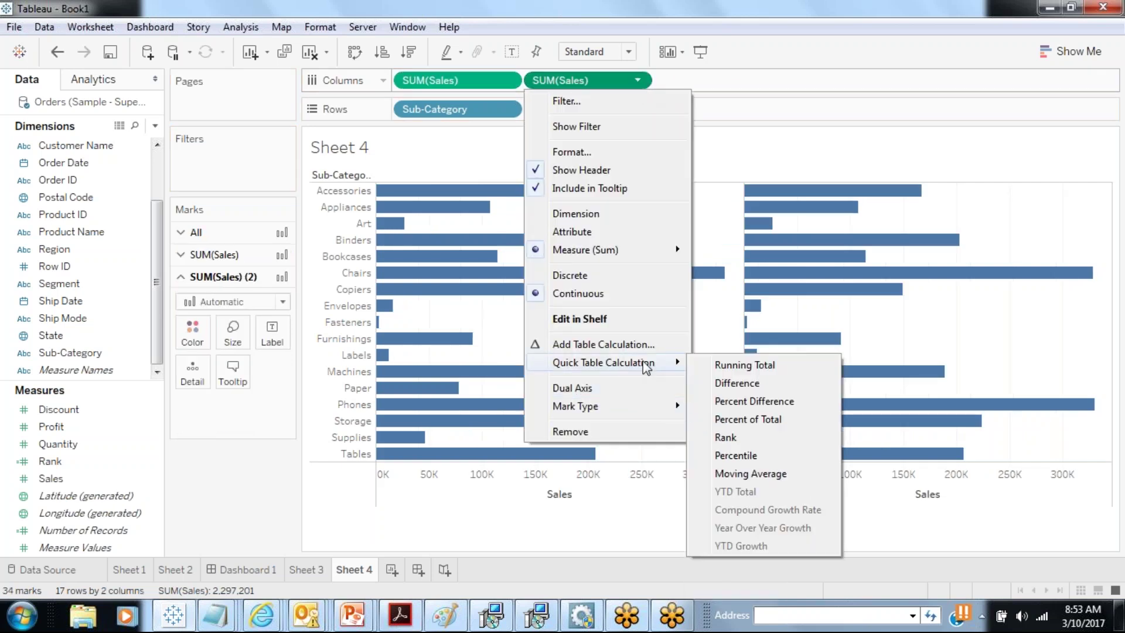
pyautogui.moveTo(439, 114); pyautogui.dragTo(218, 513)
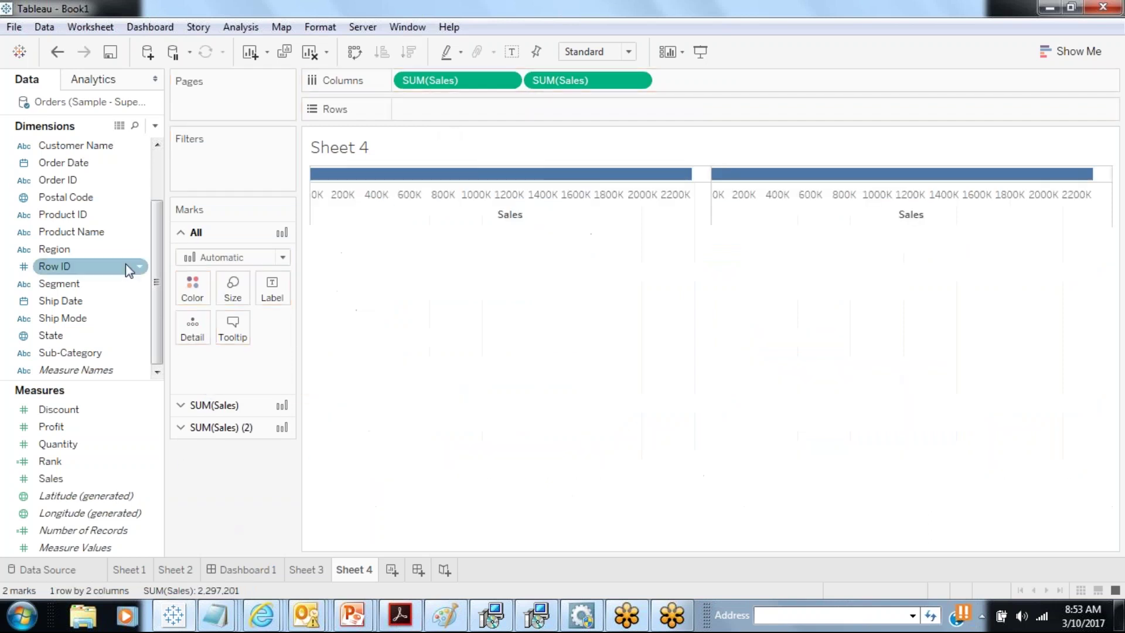
pyautogui.moveTo(72, 175); pyautogui.dragTo(435, 116)
pyautogui.click(408, 109)
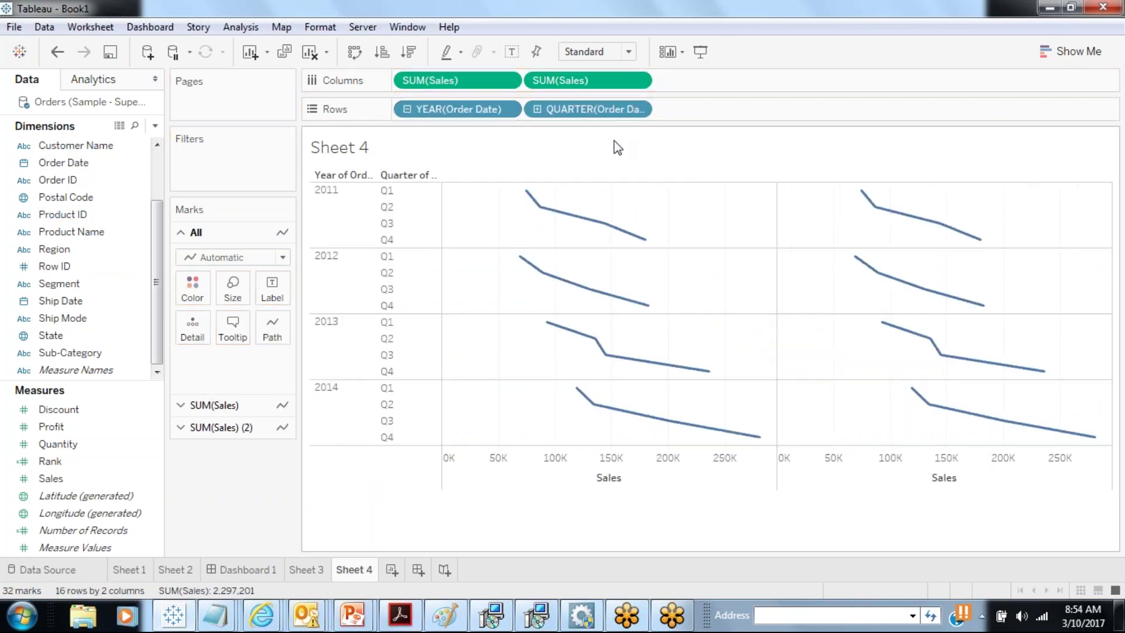
# Apply the YTD Total quick table calculation to the second Sales measure.
pyautogui.click(638, 81)
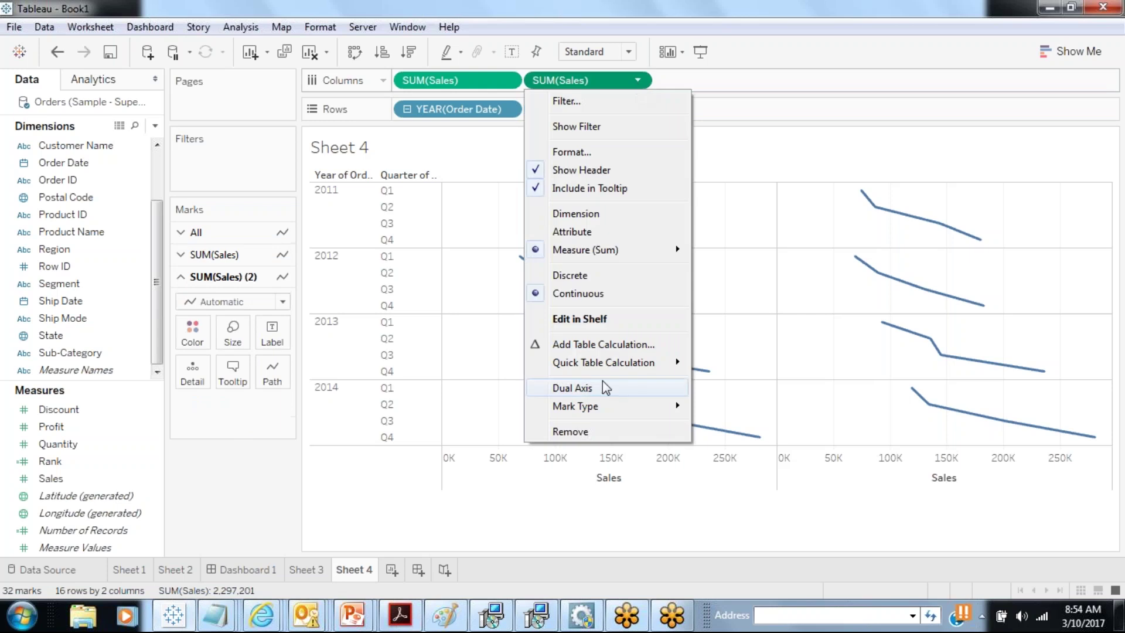
pyautogui.moveTo(602, 368)
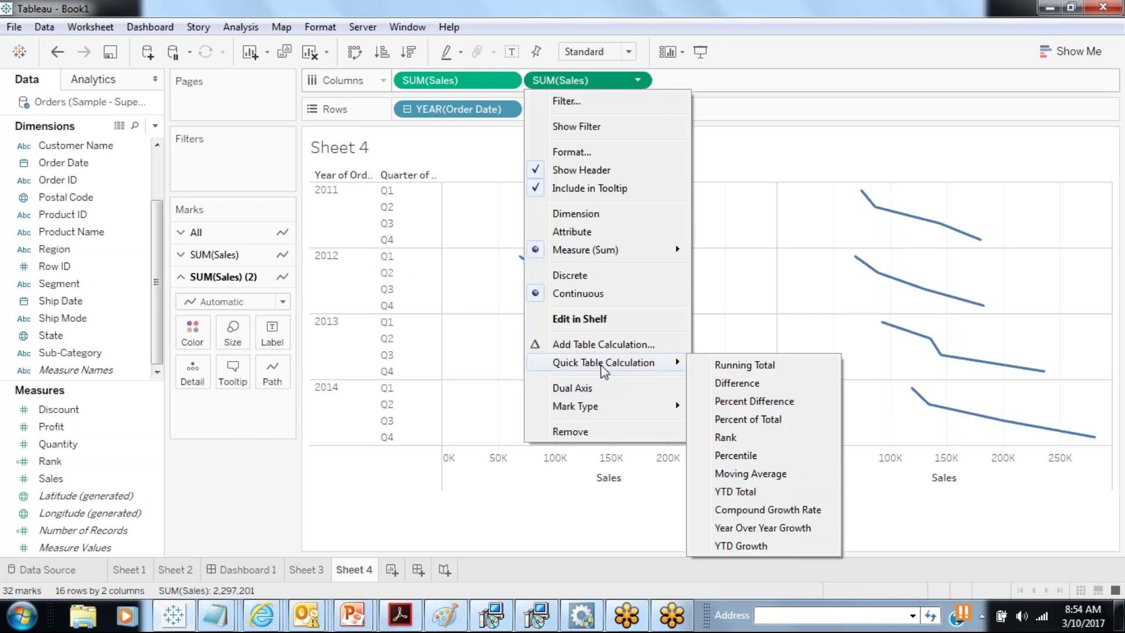
pyautogui.click(748, 491)
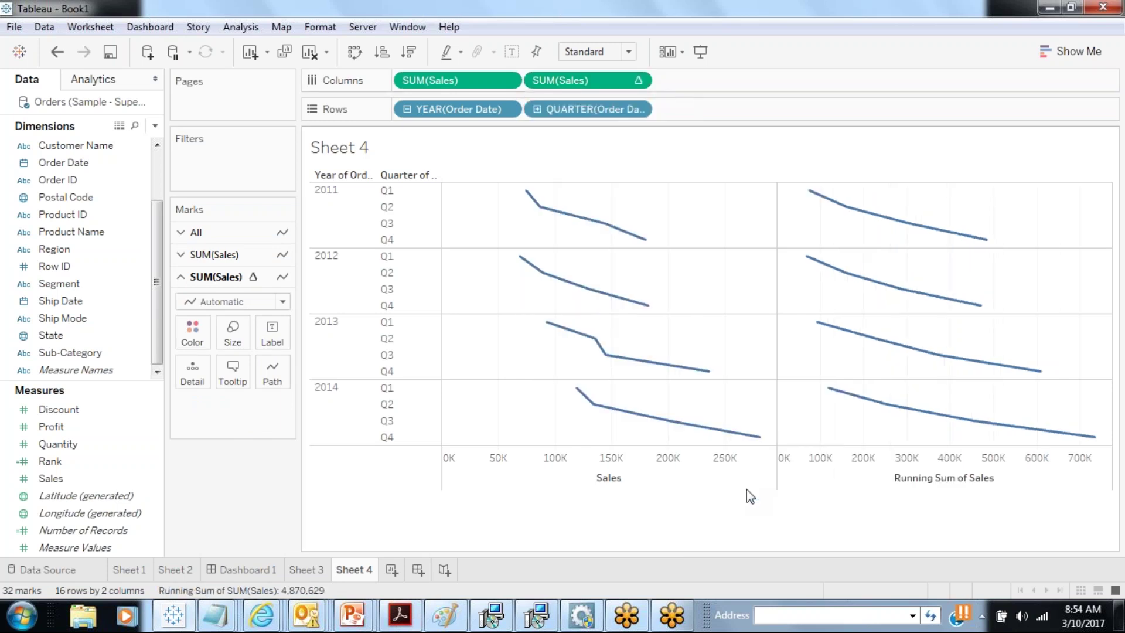
# Change the chart to horizontal bars and show the mark labels.
pyautogui.click(1077, 51)
pyautogui.click(988, 173)
pyautogui.click(1046, 54)
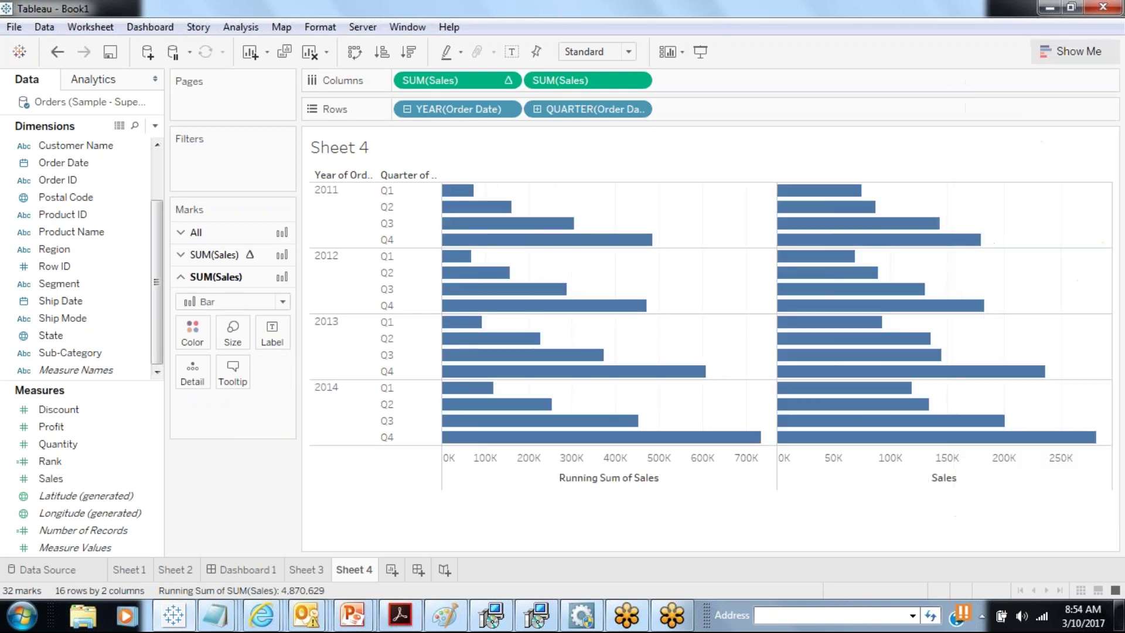
pyautogui.click(511, 52)
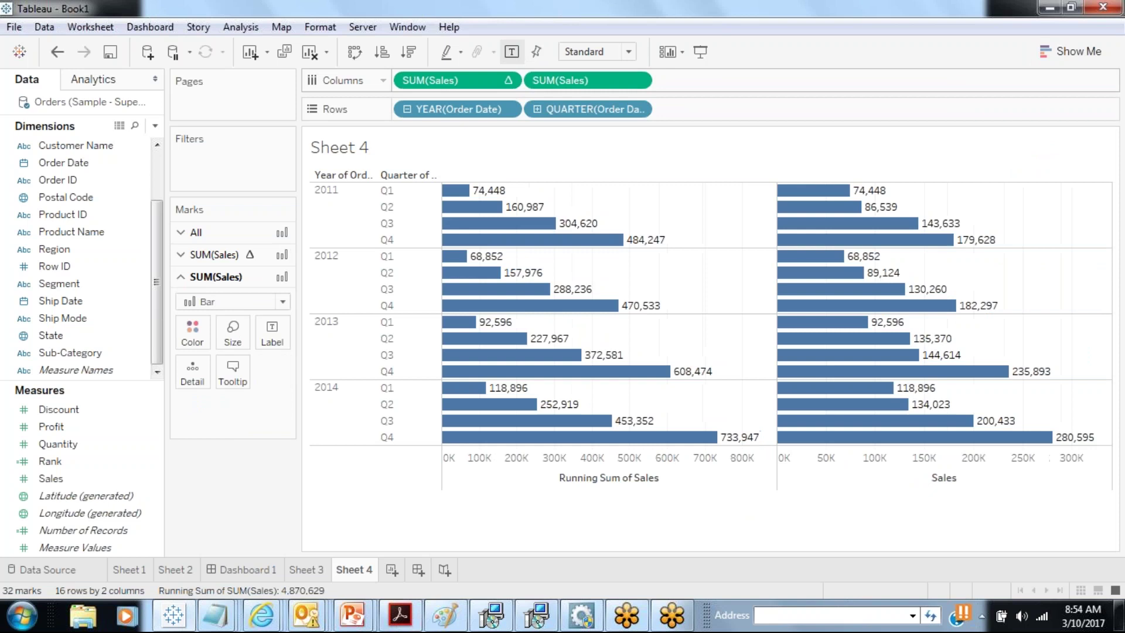
# Copy the plain Sales measure's formula, SUM([Sales]), into Notepad and return to the worksheet.
pyautogui.doubleClick(610, 82)
pyautogui.hotkey('ctrl', 'a')
pyautogui.hotkey('ctrl', 'c')
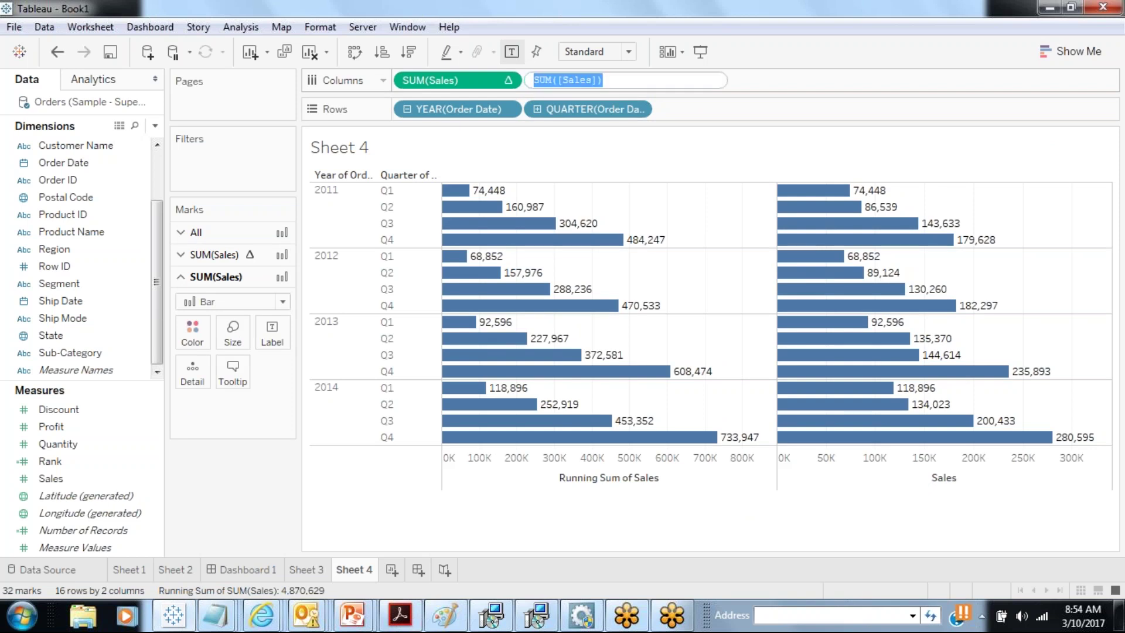
pyautogui.press('super')
pyautogui.click(59, 82)
pyautogui.hotkey('ctrl', 'v')
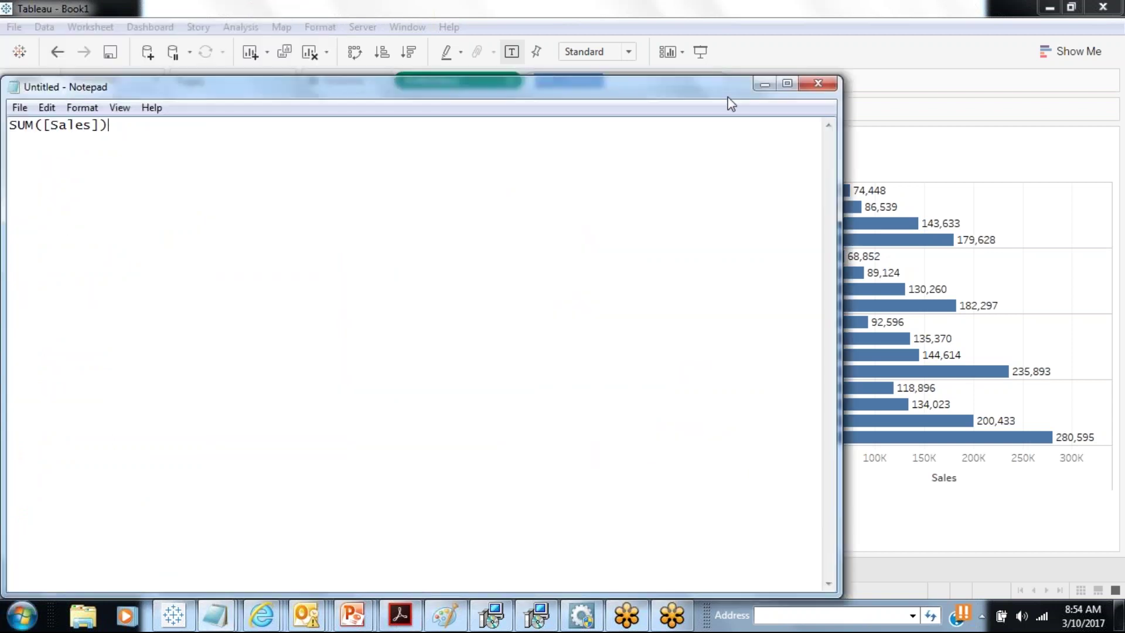
pyautogui.click(765, 84)
# Replace the text in Notepad with the YTD measure's formula, RUNNING_SUM(SUM([Sales])), and return to the worksheet.
pyautogui.doubleClick(457, 80)
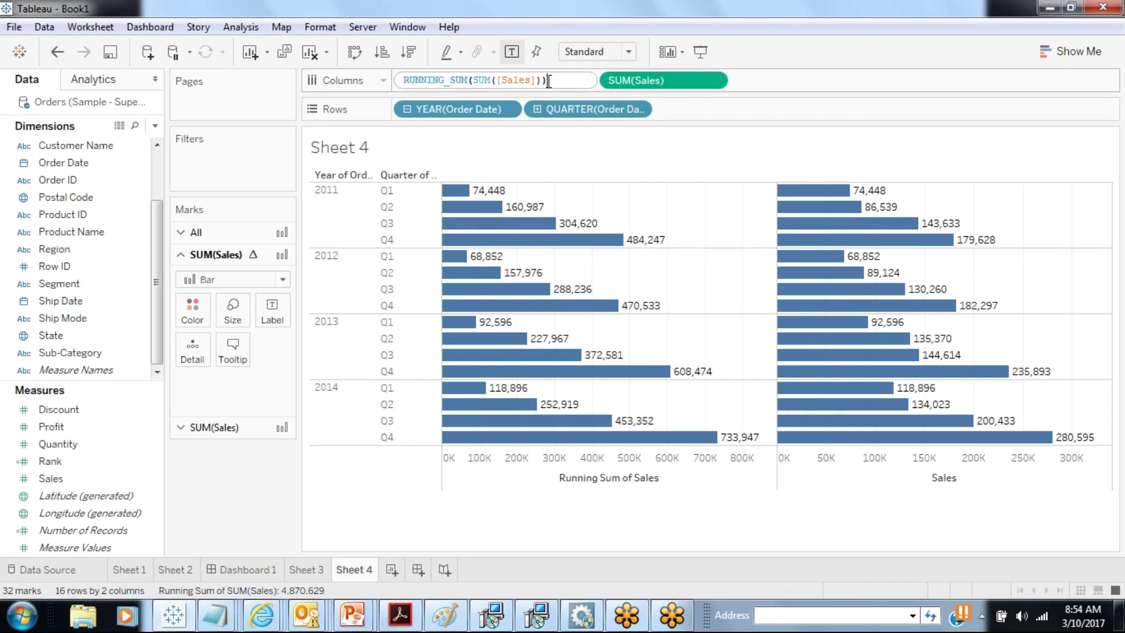
pyautogui.hotkey('ctrl', 'a')
pyautogui.hotkey('ctrl', 'c')
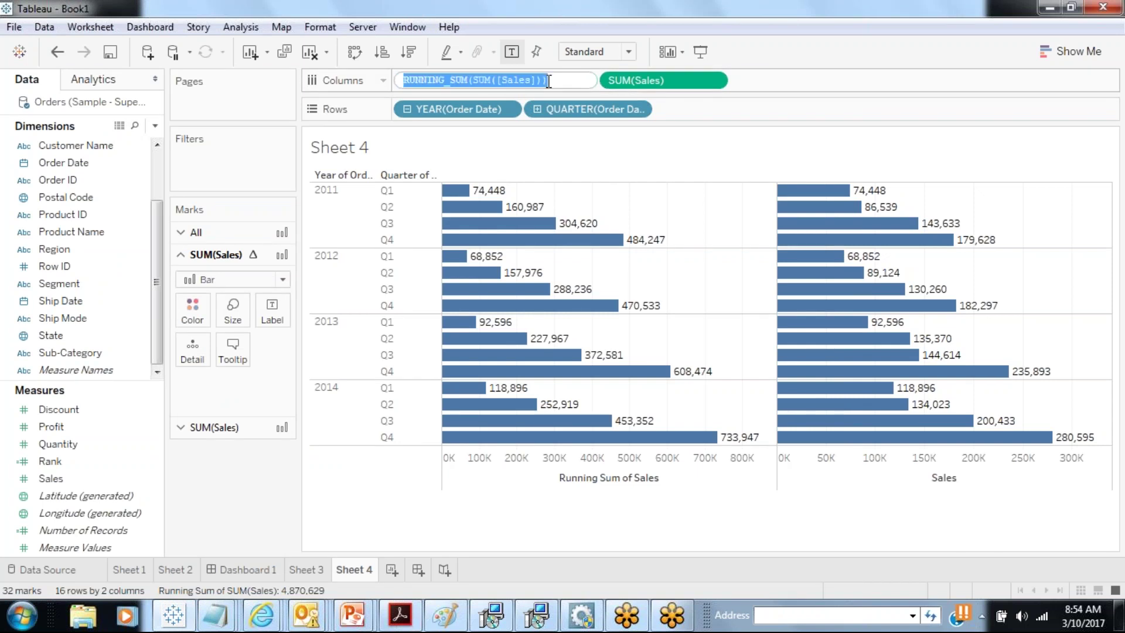
pyautogui.click(215, 615)
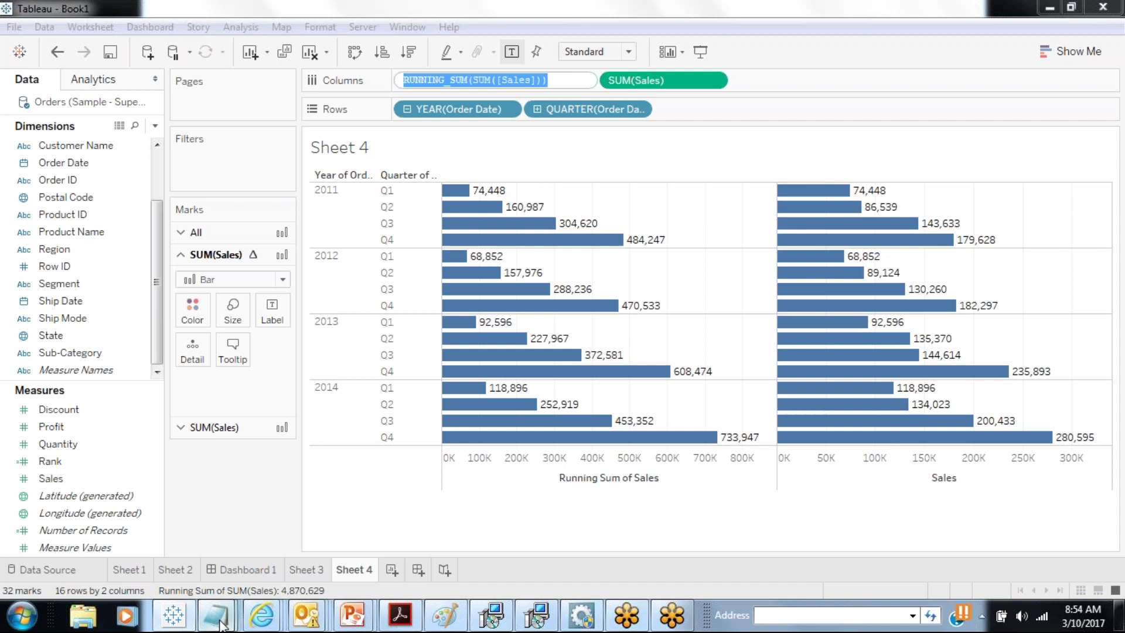
pyautogui.click(660, 463)
pyautogui.moveTo(123, 118); pyautogui.dragTo(8, 130)
pyautogui.hotkey('ctrl', 'v')
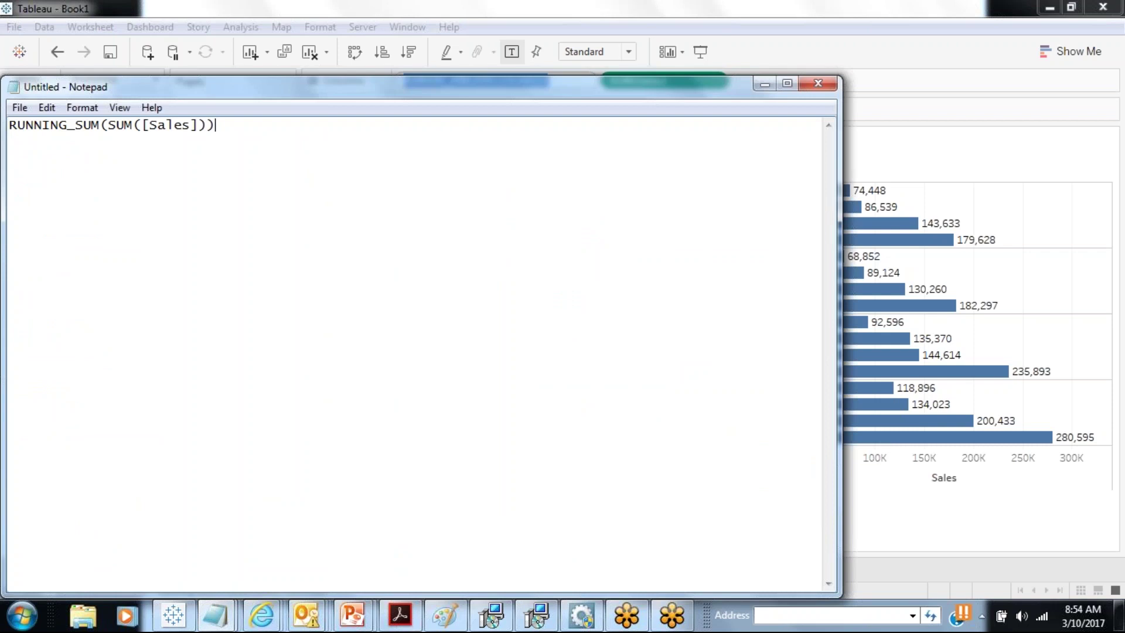
pyautogui.click(769, 88)
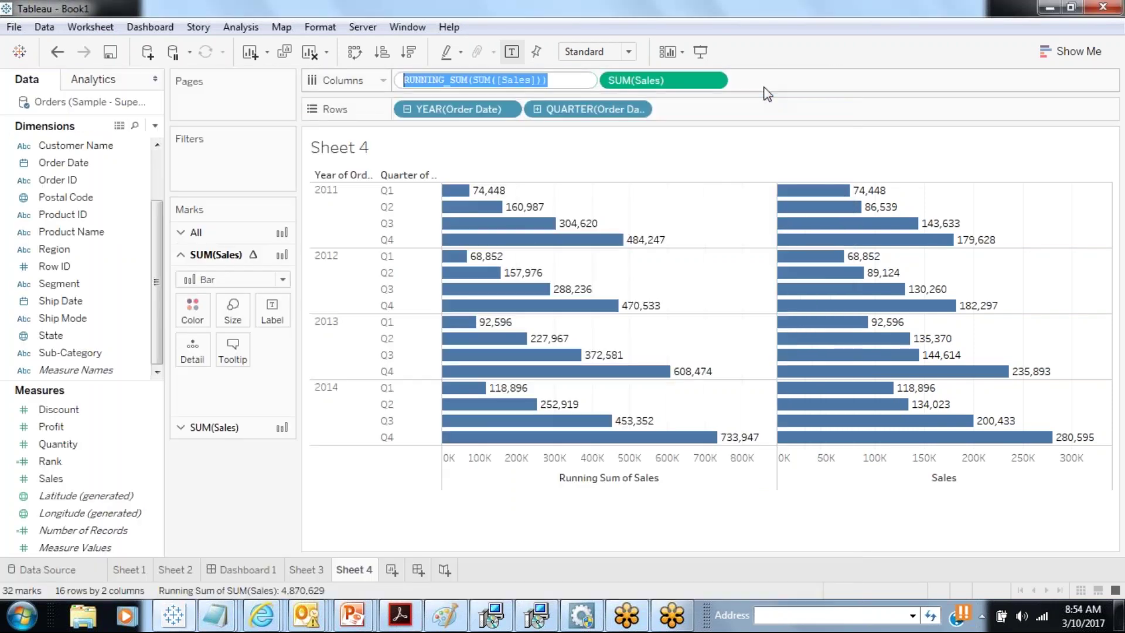
# Apply the Running Total quick table calculation to the plain Sales measure.
pyautogui.click(638, 79)
pyautogui.moveTo(645, 362)
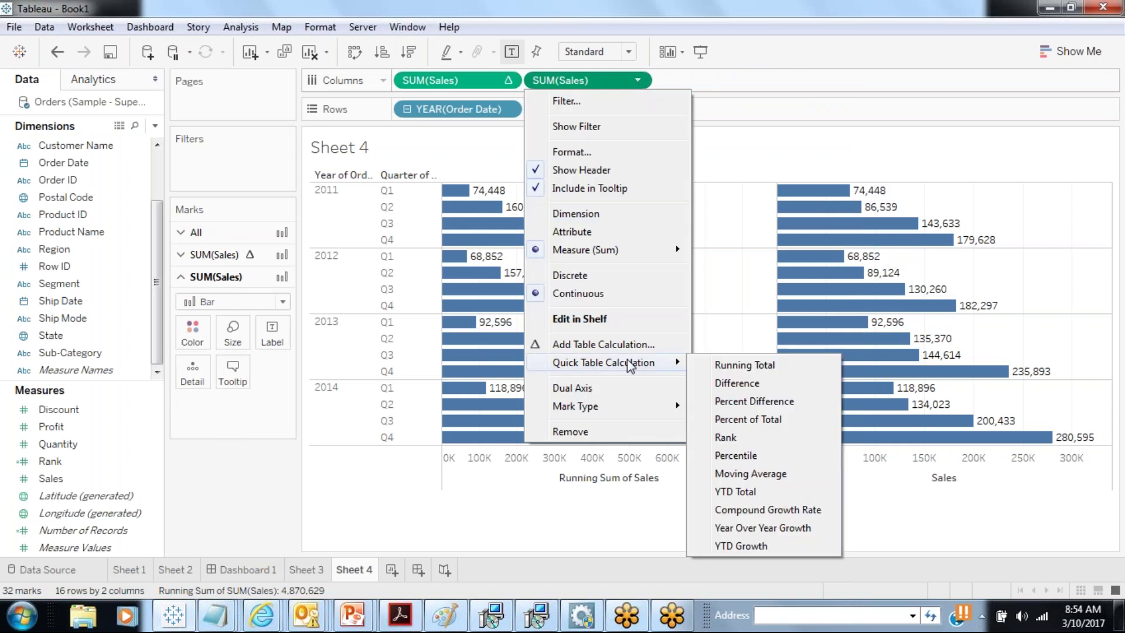
pyautogui.click(720, 365)
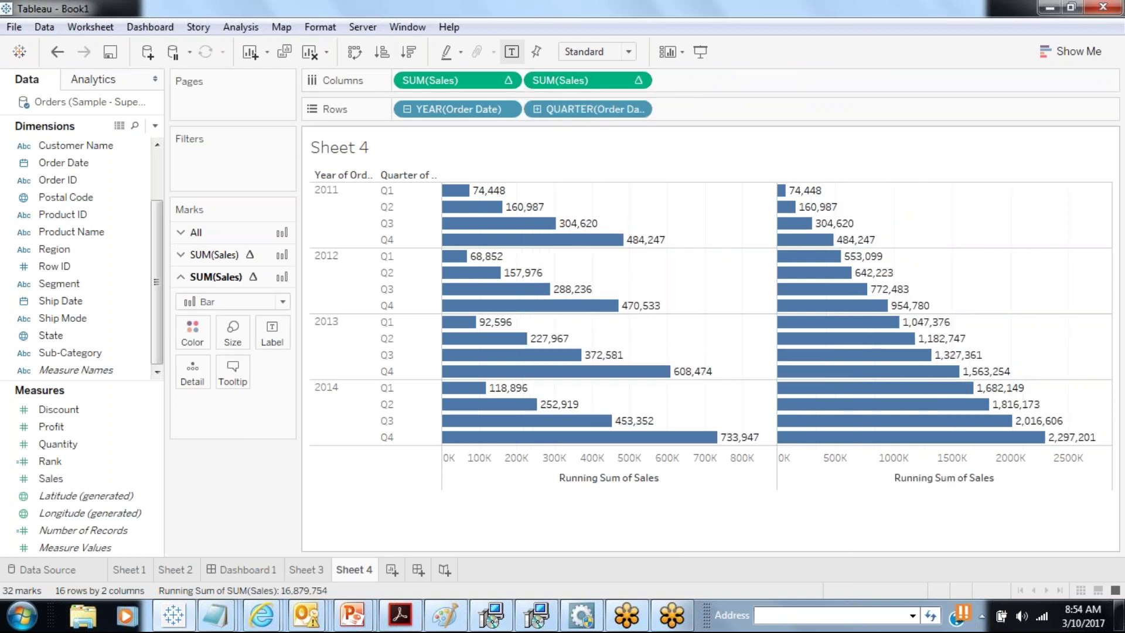
# Compare the quarterly values of the YTD and running totals, and inspect the Compute Using and restart settings of each calculation.
pyautogui.moveTo(490, 208)
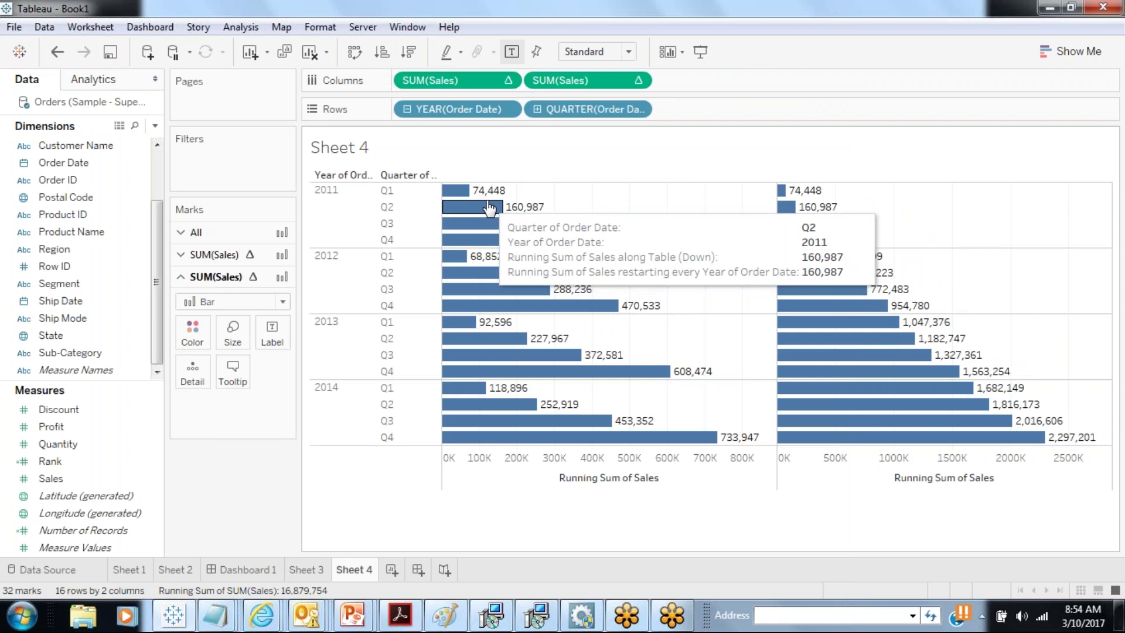
pyautogui.moveTo(528, 230)
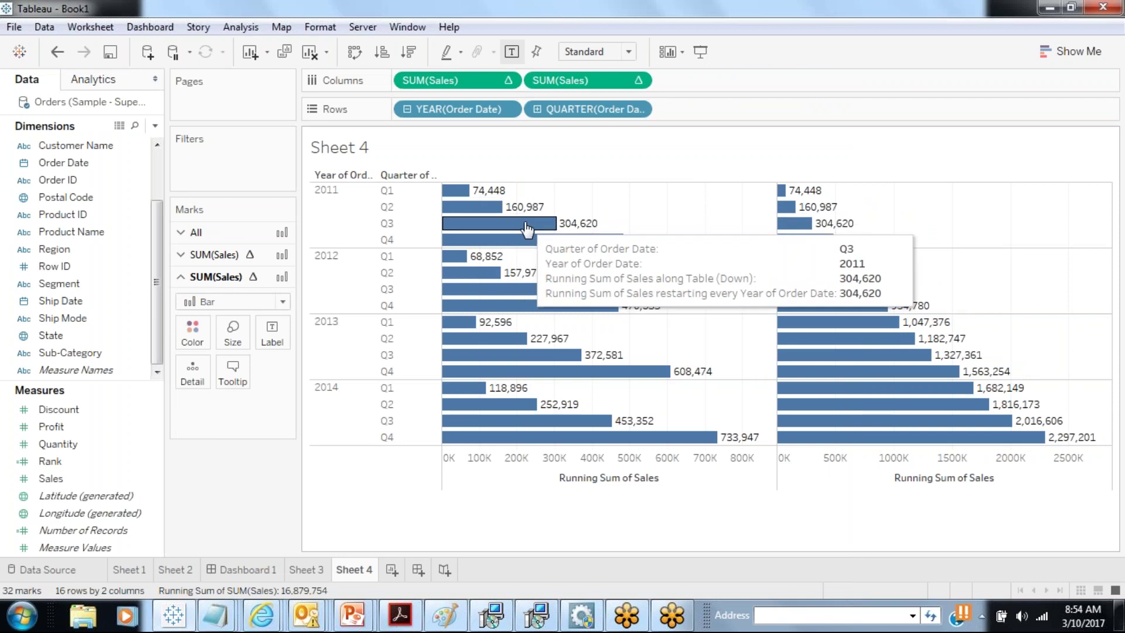
pyautogui.moveTo(833, 246)
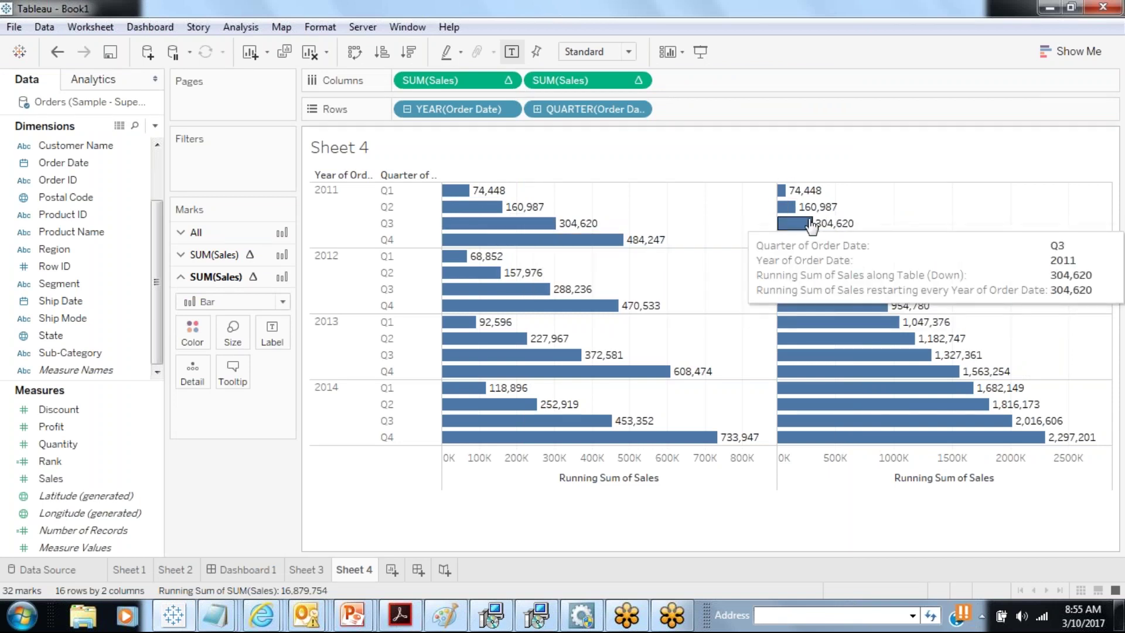
pyautogui.moveTo(594, 245)
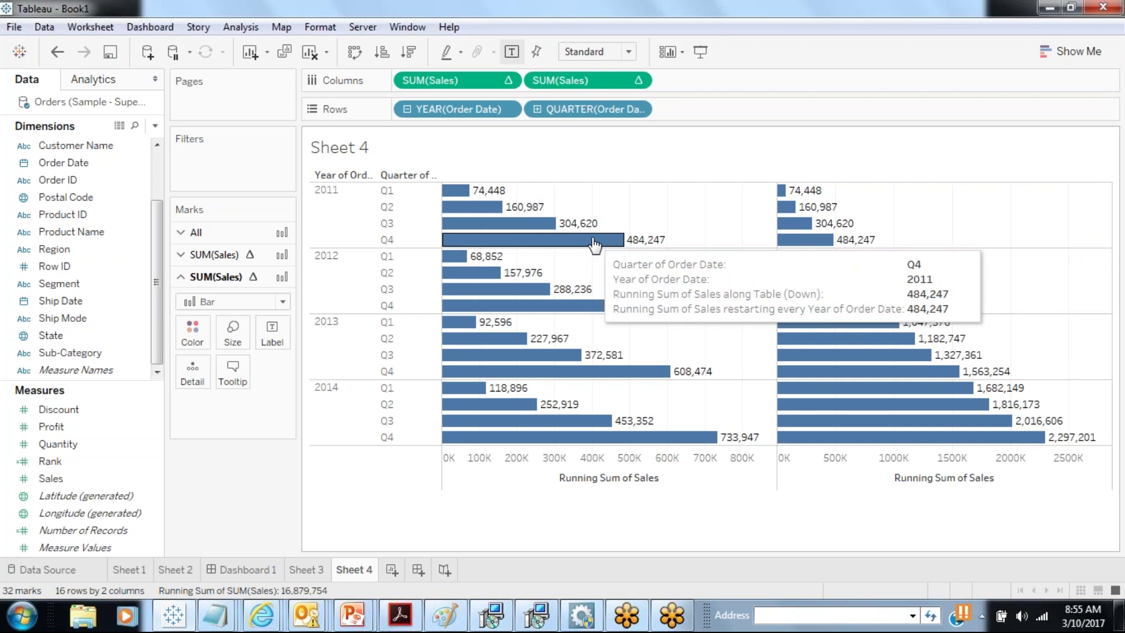
pyautogui.moveTo(856, 358)
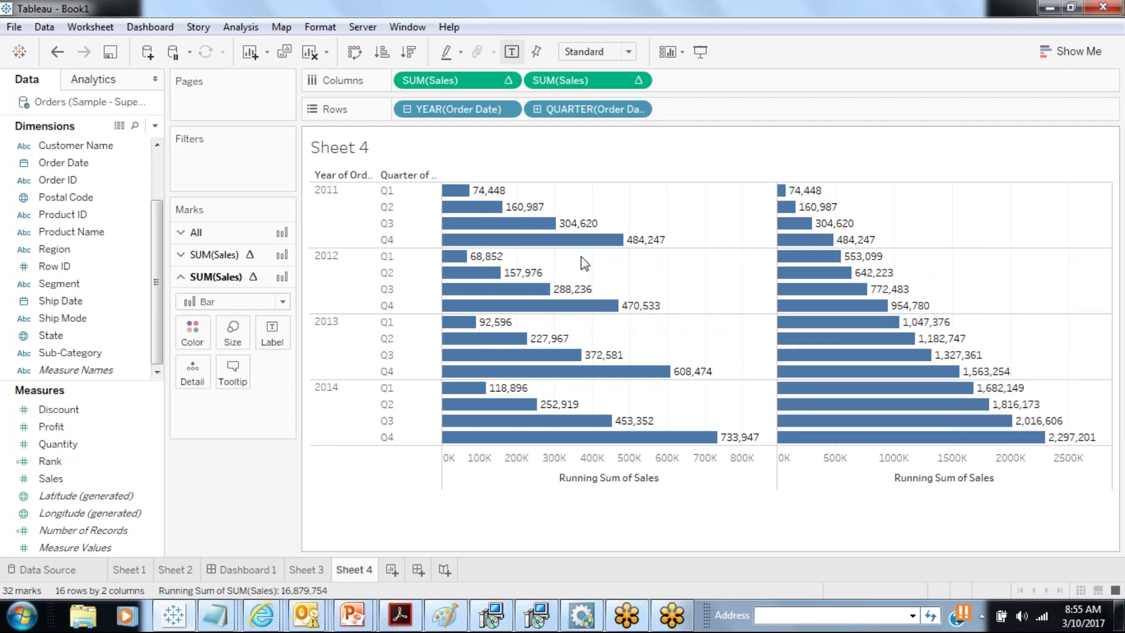
pyautogui.rightClick(473, 86)
pyautogui.click(536, 359)
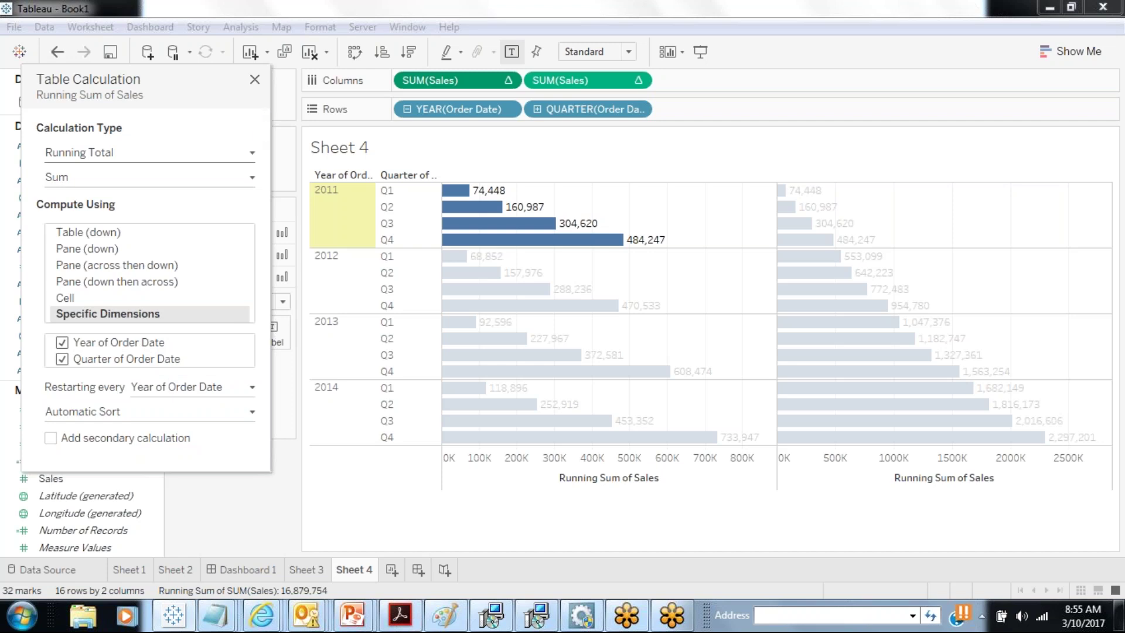
pyautogui.click(254, 79)
pyautogui.rightClick(574, 78)
pyautogui.click(653, 348)
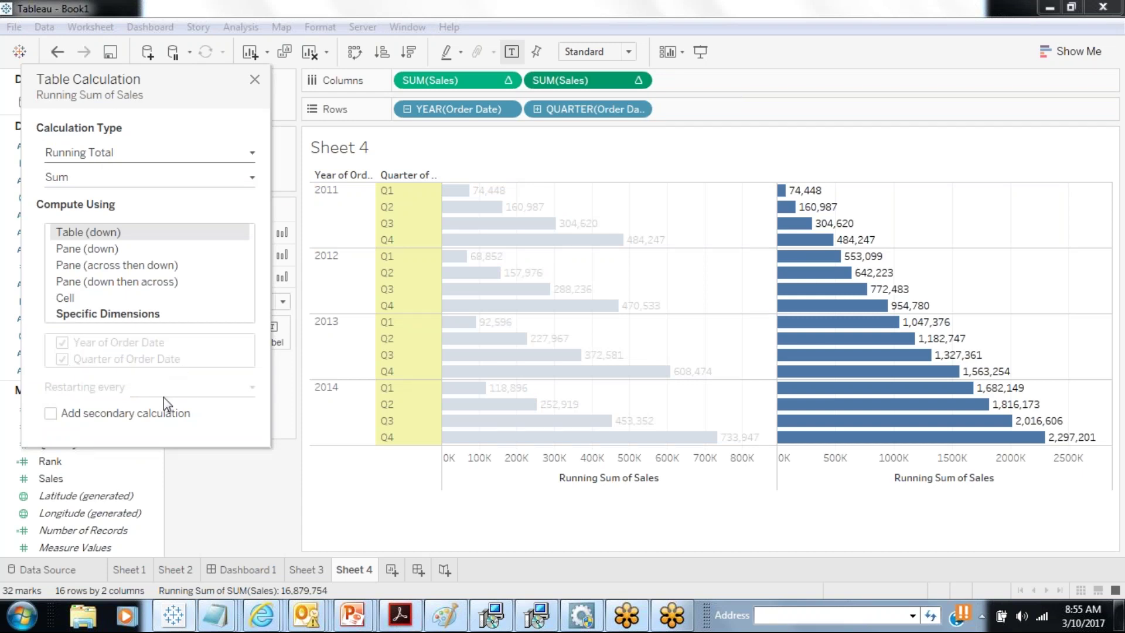
# Close the running total's settings and switch the YTD measure to the Year Over Year Growth quick table calculation.
pyautogui.click(255, 79)
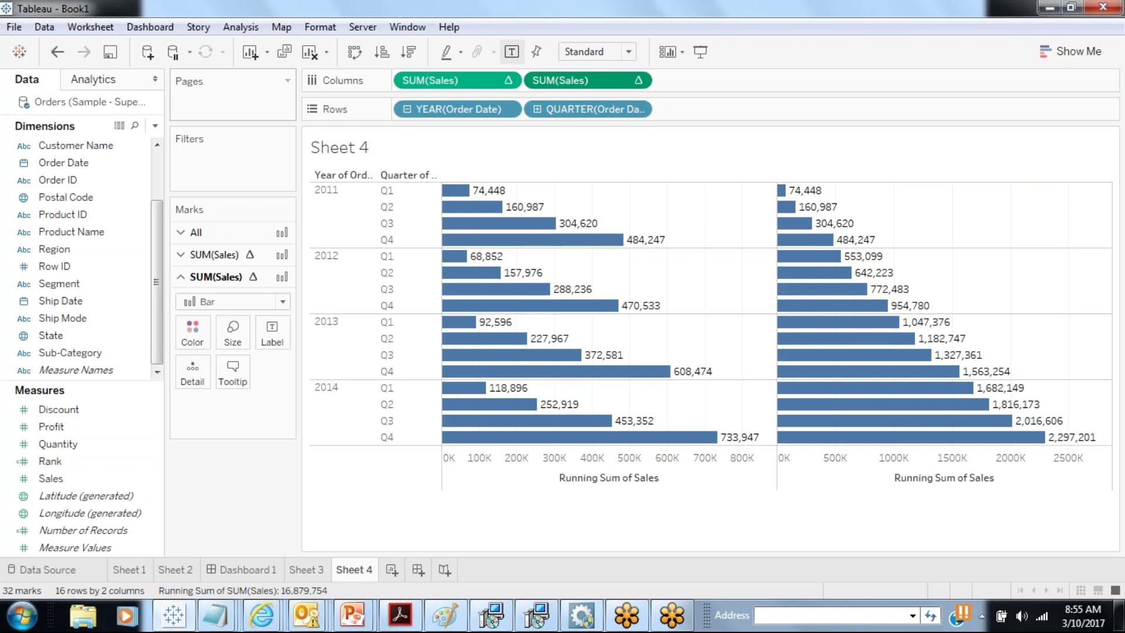
pyautogui.click(507, 84)
pyautogui.click(508, 82)
pyautogui.moveTo(497, 398)
pyautogui.click(605, 566)
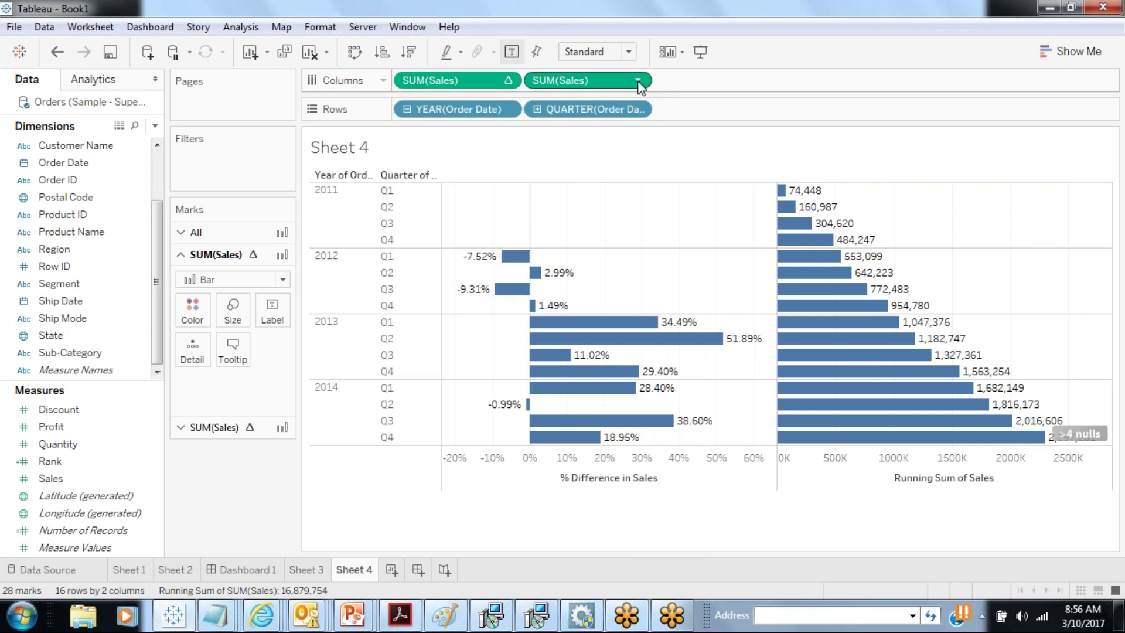
# Copy the year-over-year growth measure's formula into Notepad below the RUNNING_SUM formula and return to the worksheet.
pyautogui.doubleClick(473, 76)
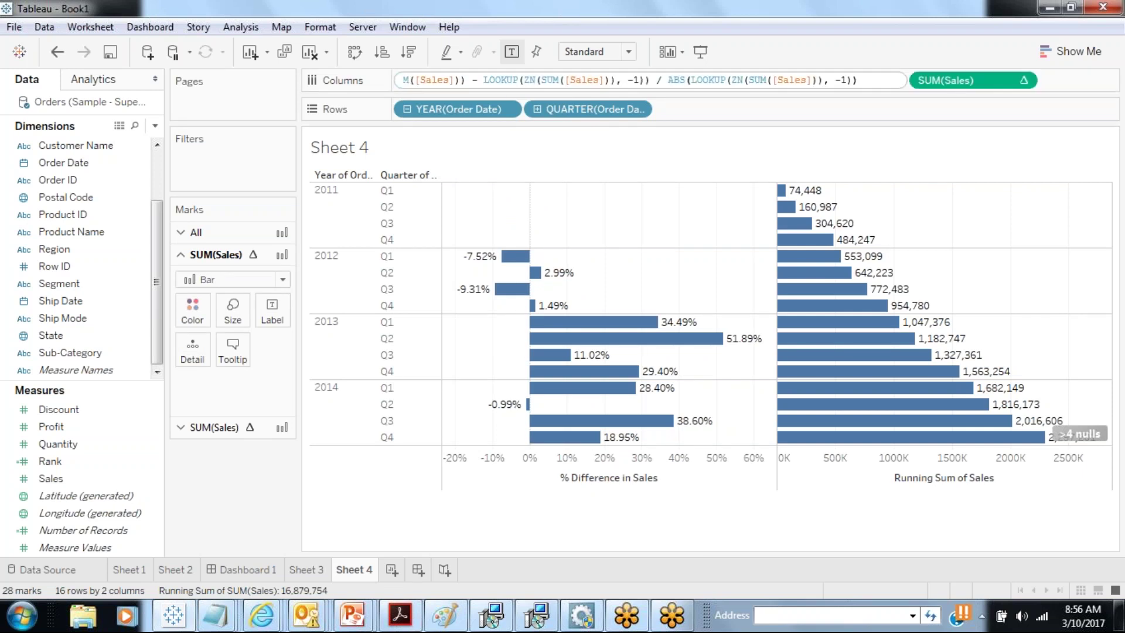
pyautogui.hotkey('ctrl', 'a')
pyautogui.hotkey('ctrl', 'c')
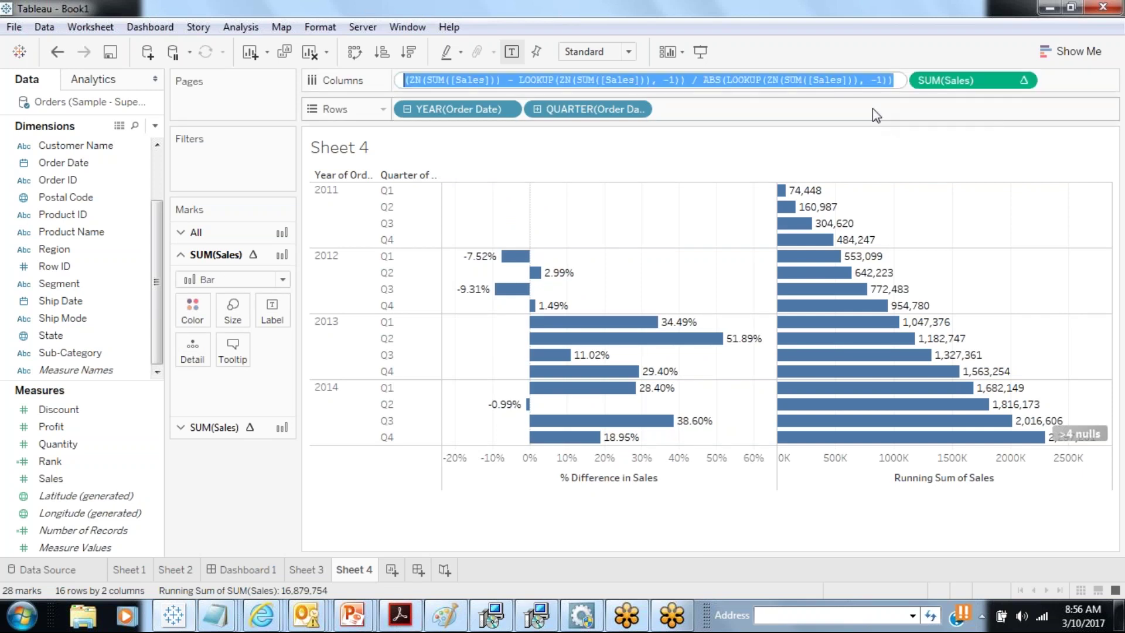
pyautogui.click(215, 615)
pyautogui.click(691, 532)
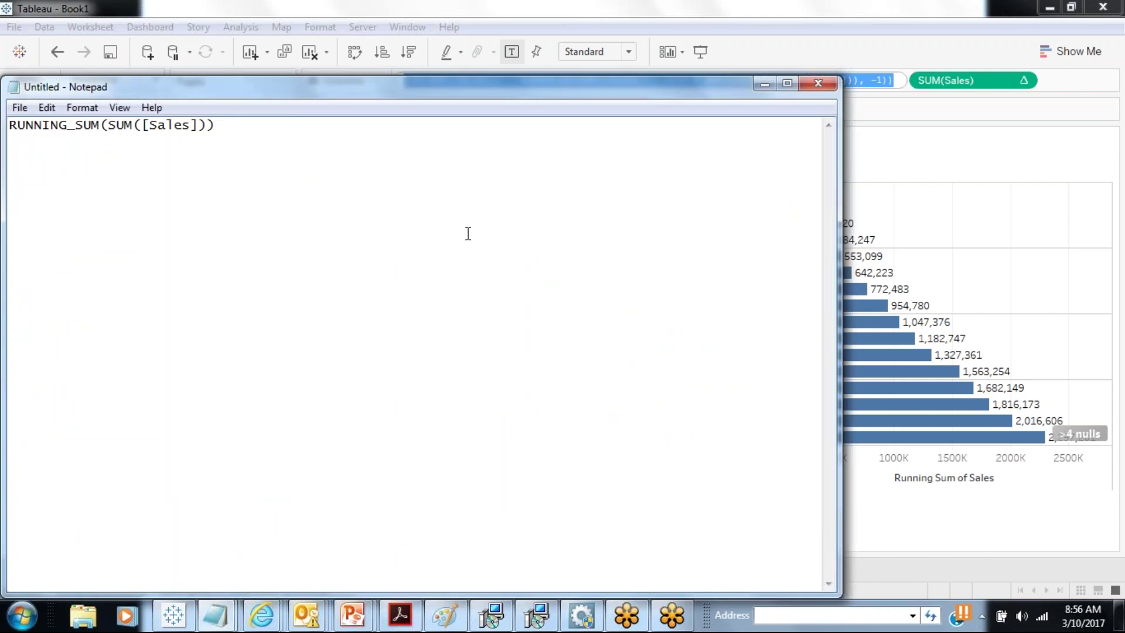
pyautogui.press('Return')
pyautogui.press('Return')
pyautogui.hotkey('ctrl', 'v')
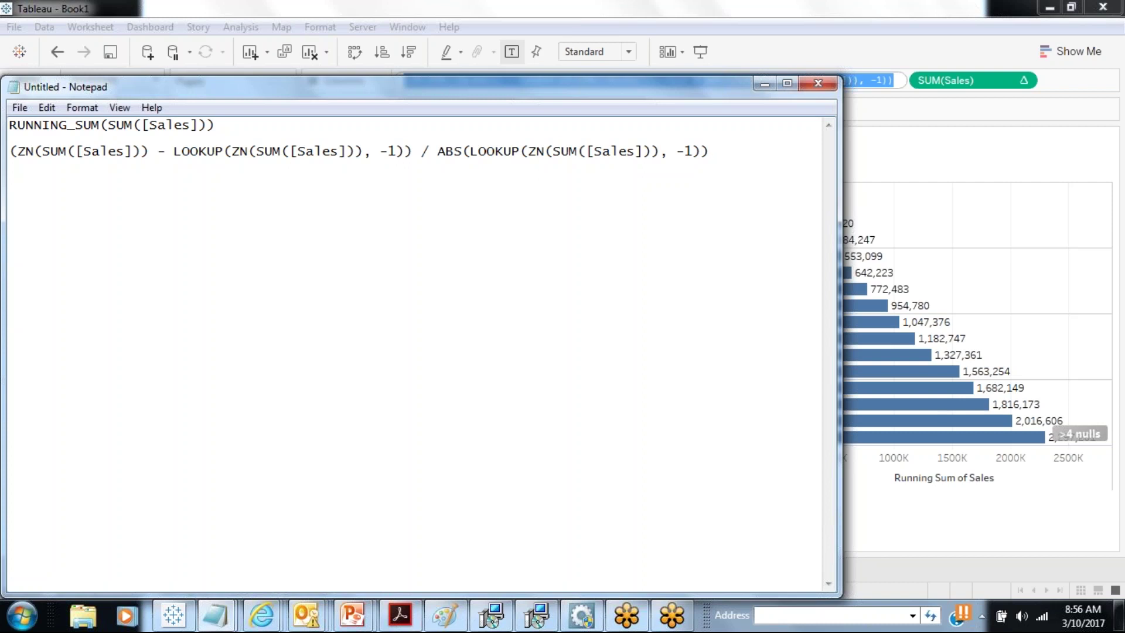
pyautogui.click(764, 84)
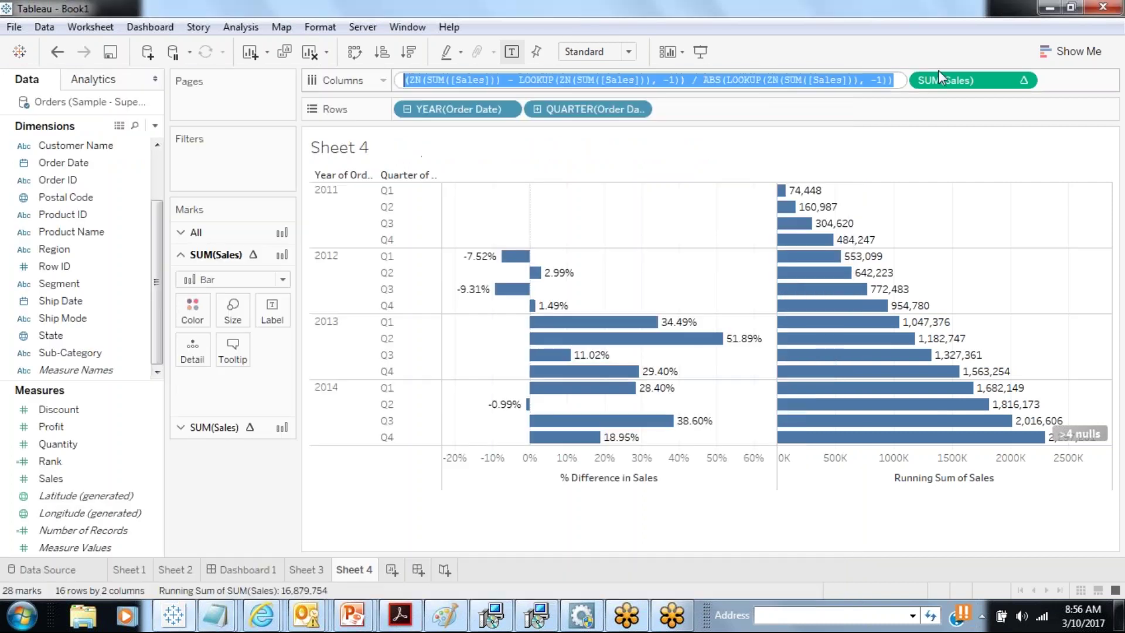
# Switch the Running Total measure to the Percent Difference quick table calculation.
pyautogui.click(1022, 84)
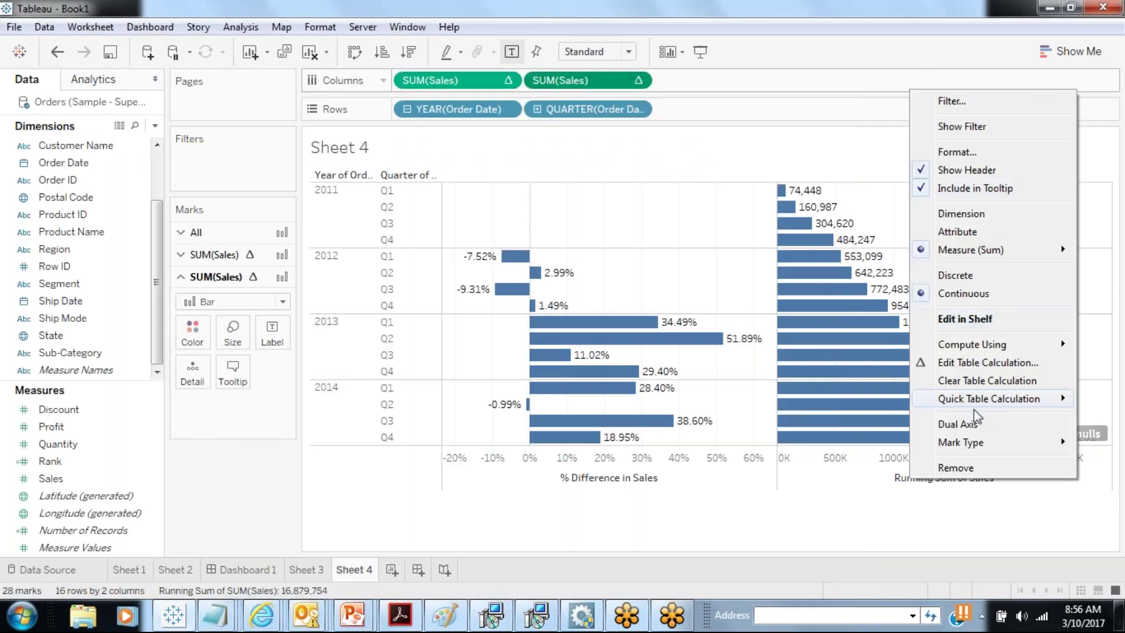
pyautogui.moveTo(942, 407)
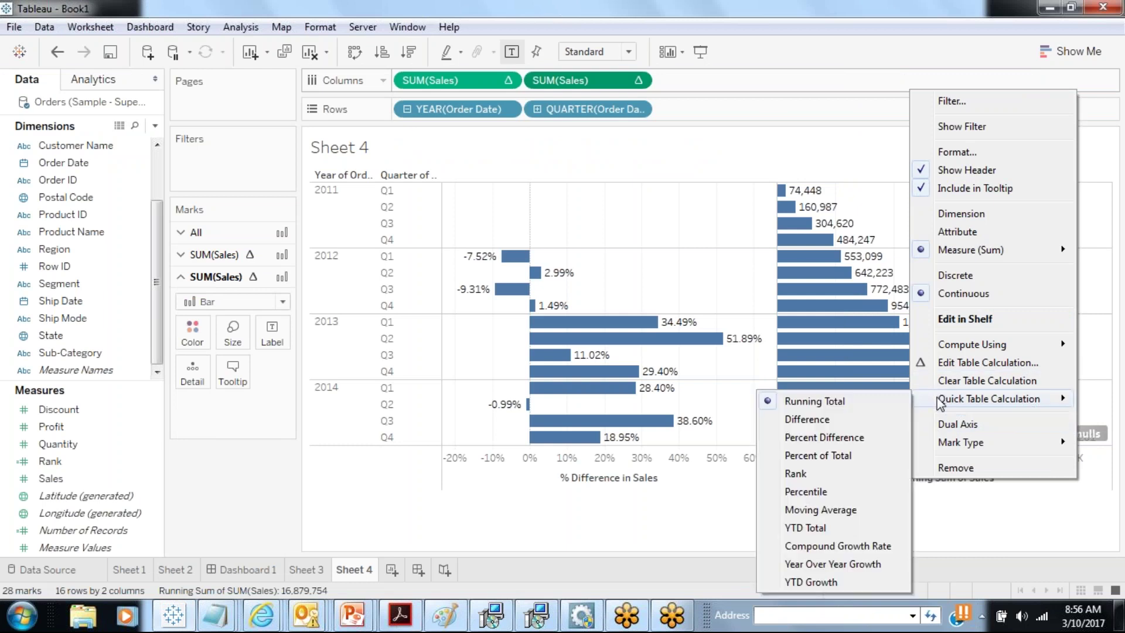
pyautogui.click(847, 439)
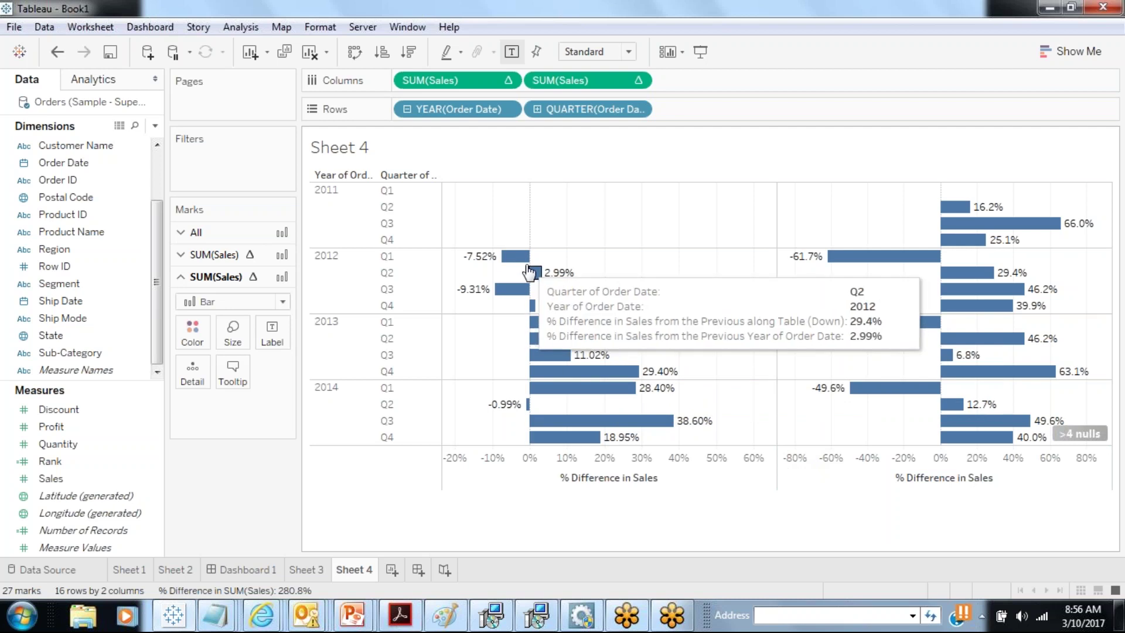
# Compare the quarterly values of year-over-year growth and percent difference, and inspect the Compute Using, level and Relative to settings of each calculation.
pyautogui.moveTo(970, 213)
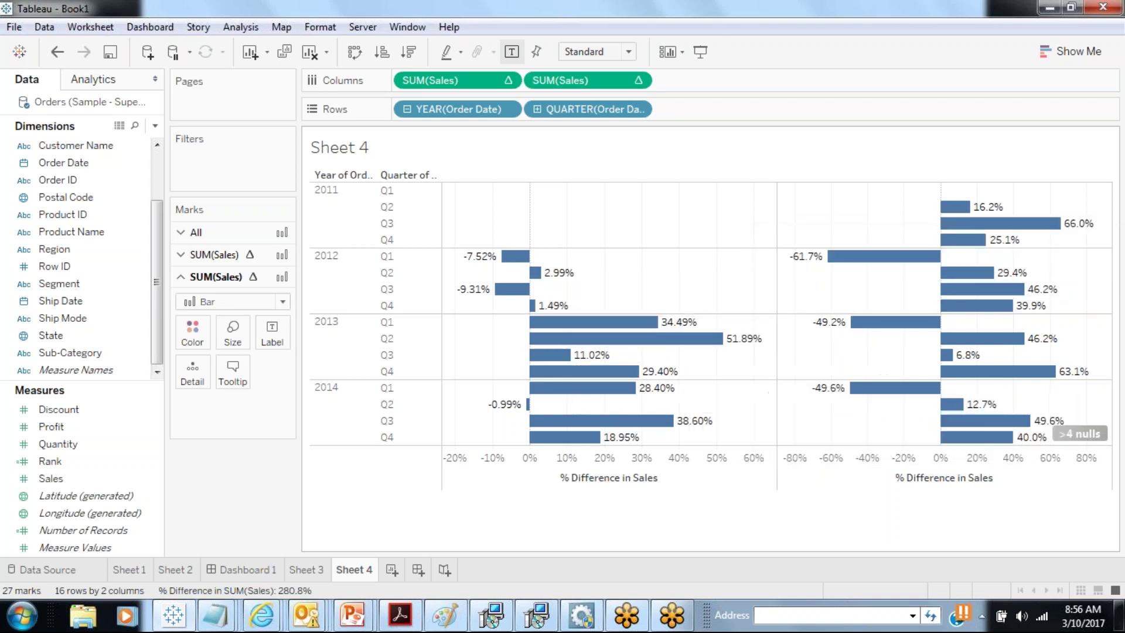
pyautogui.moveTo(548, 283)
pyautogui.click(507, 81)
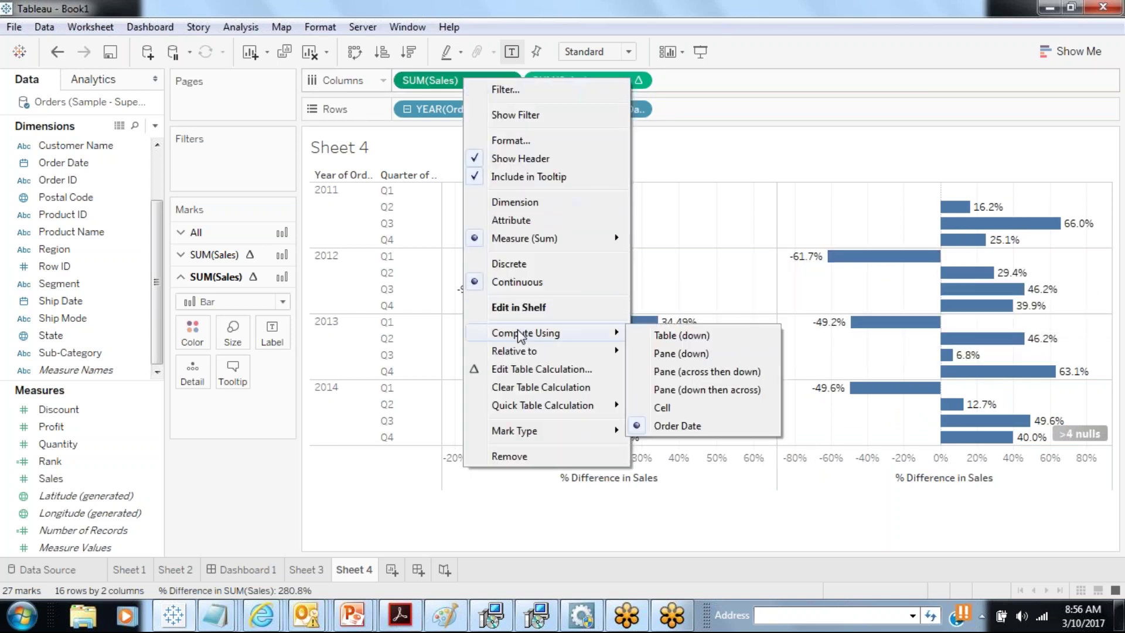
pyautogui.click(511, 369)
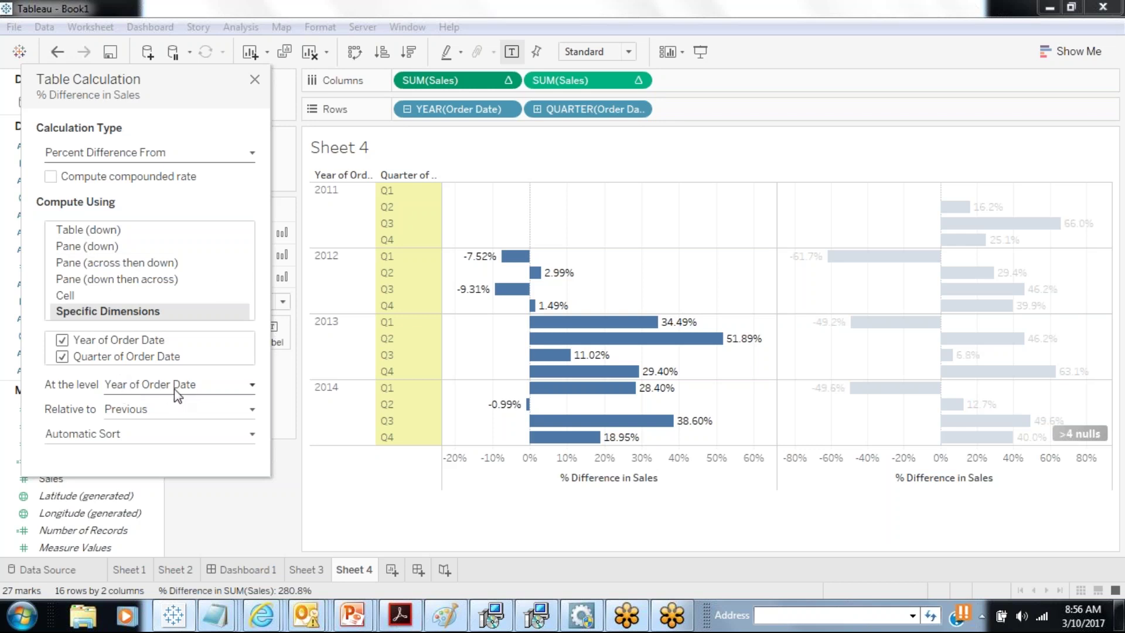
pyautogui.click(252, 81)
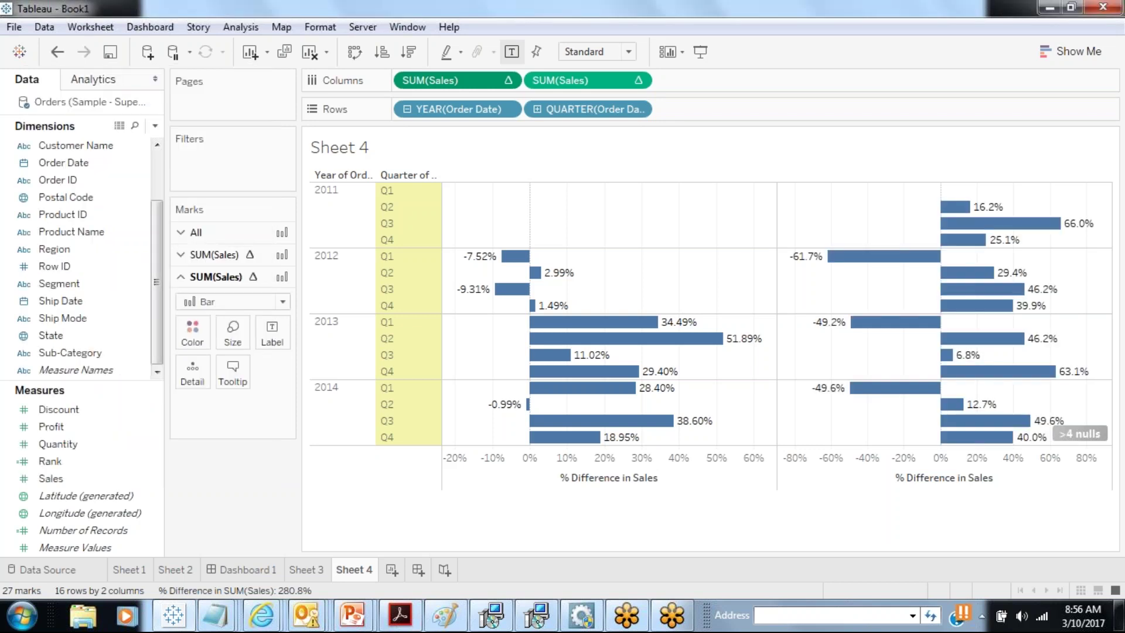
pyautogui.rightClick(592, 81)
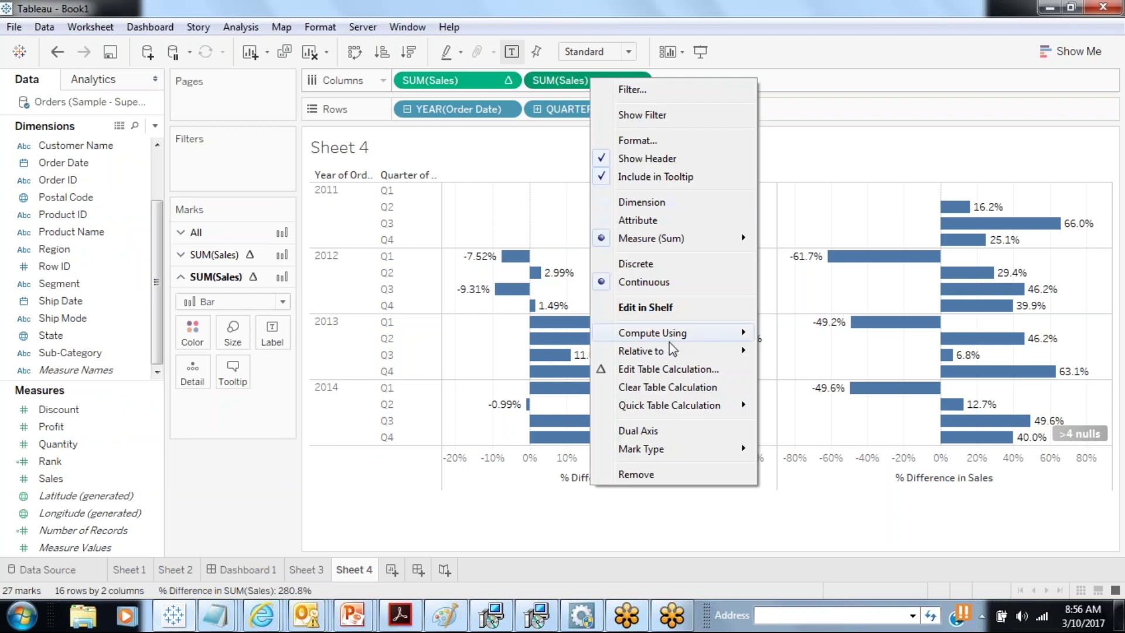
pyautogui.click(656, 369)
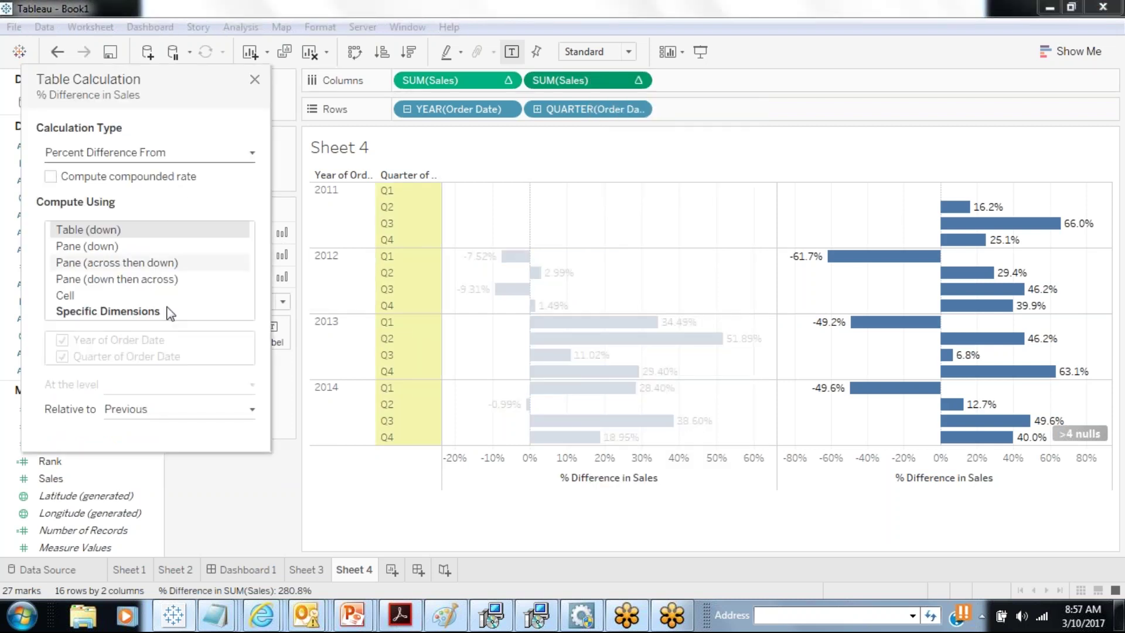
pyautogui.click(254, 79)
pyautogui.rightClick(408, 85)
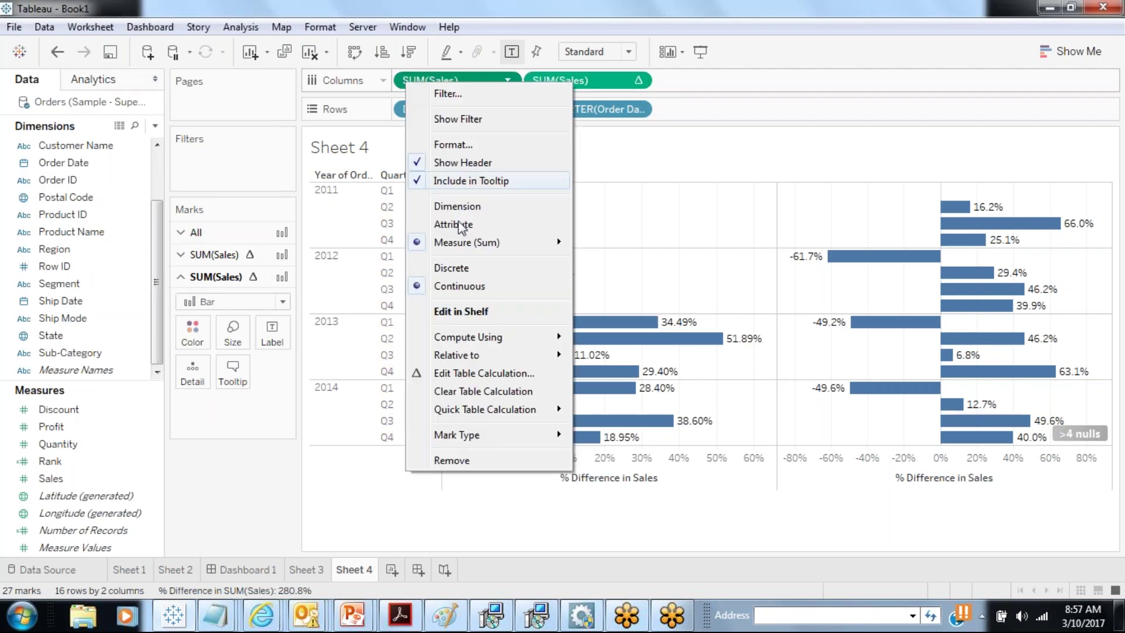
pyautogui.click(453, 370)
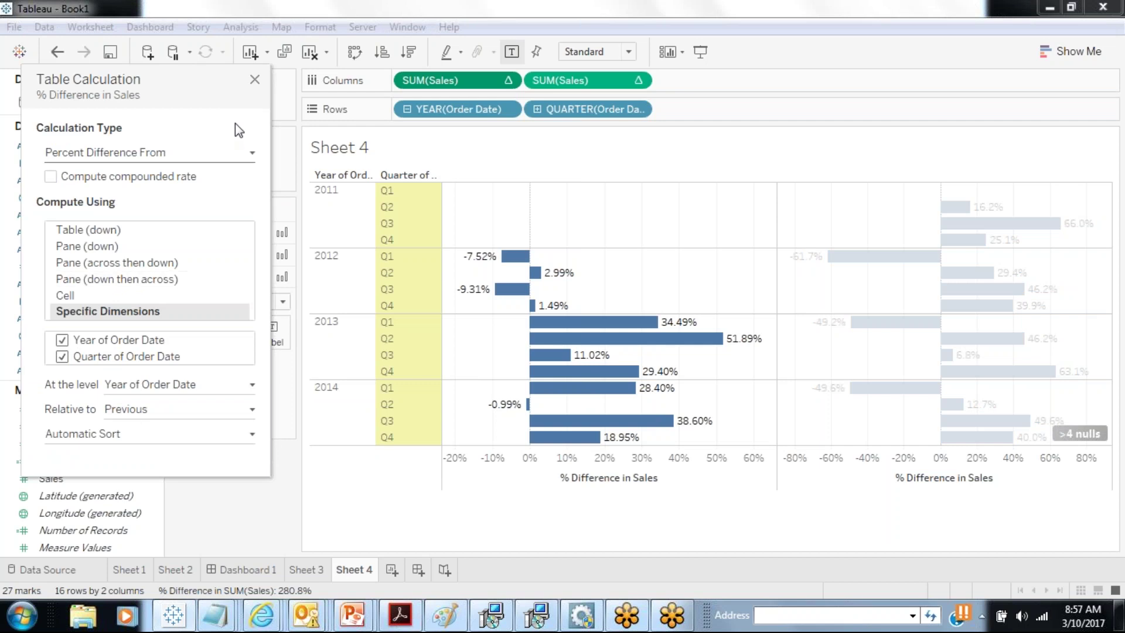
pyautogui.click(254, 79)
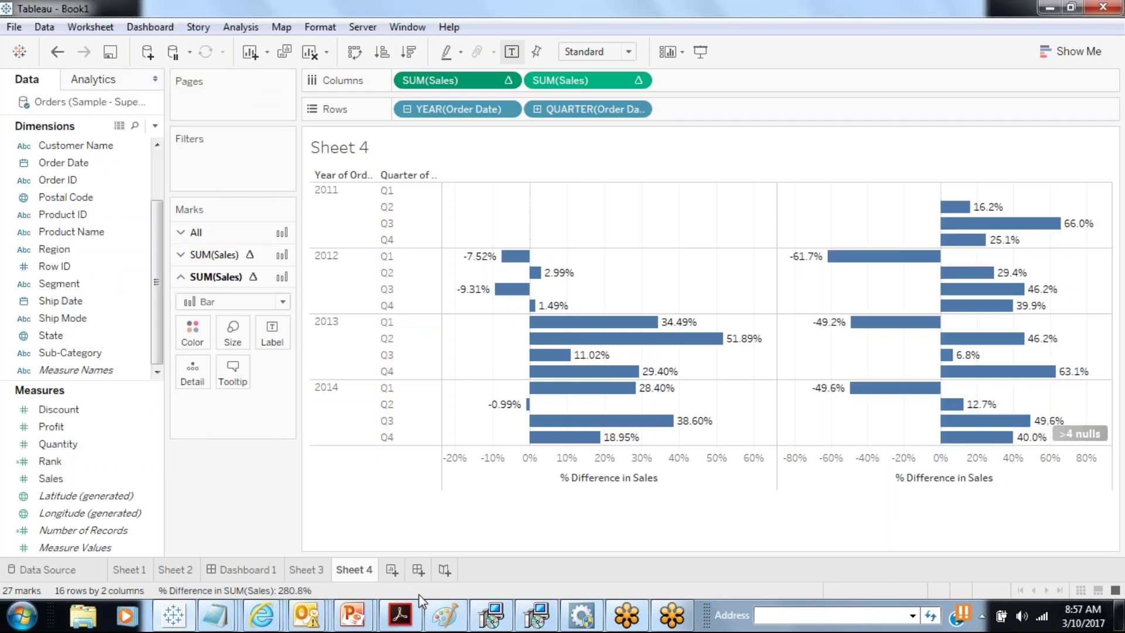
# On a new worksheet, build a horizontal bar chart of Sales by year and quarter of Order Date.
pyautogui.click(392, 570)
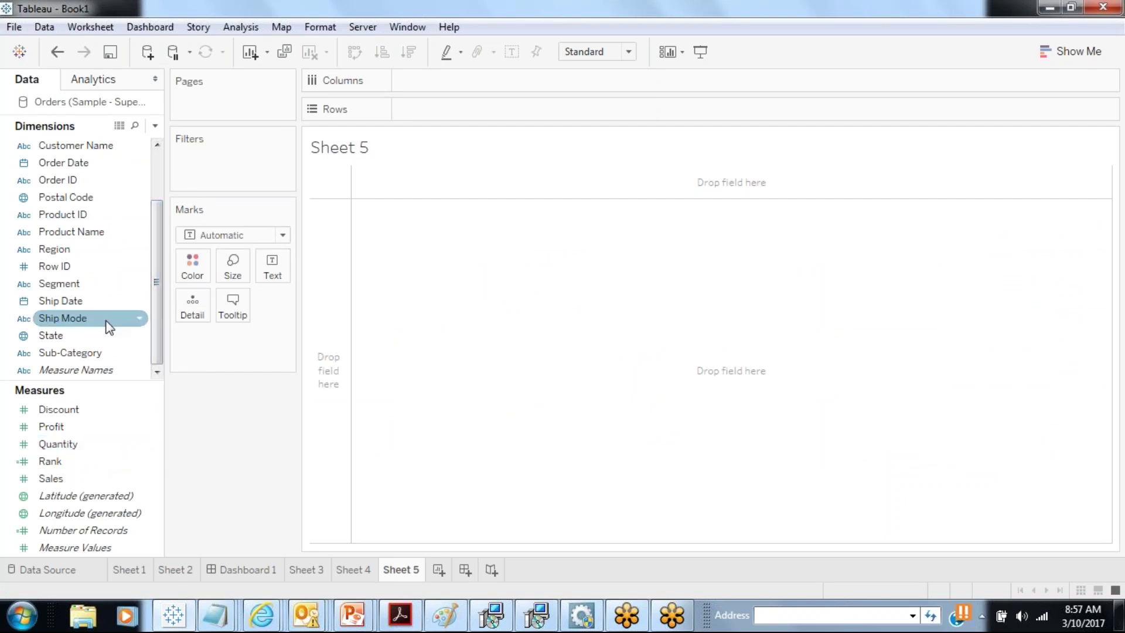
pyautogui.moveTo(100, 352); pyautogui.dragTo(434, 107)
pyautogui.click(407, 109)
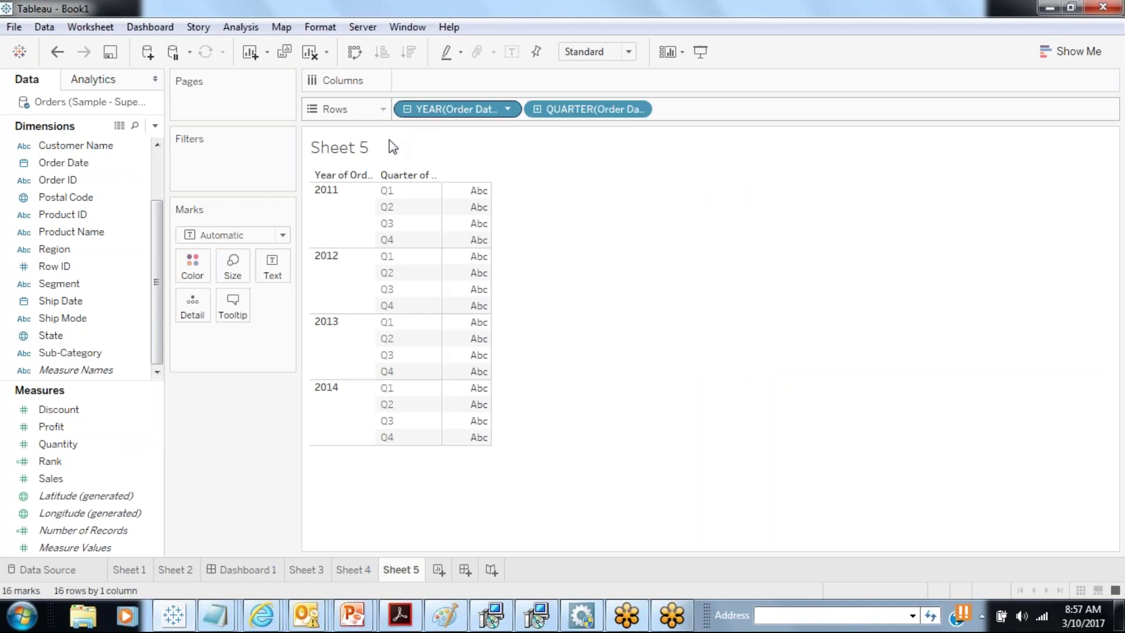
pyautogui.moveTo(50, 479); pyautogui.dragTo(458, 75)
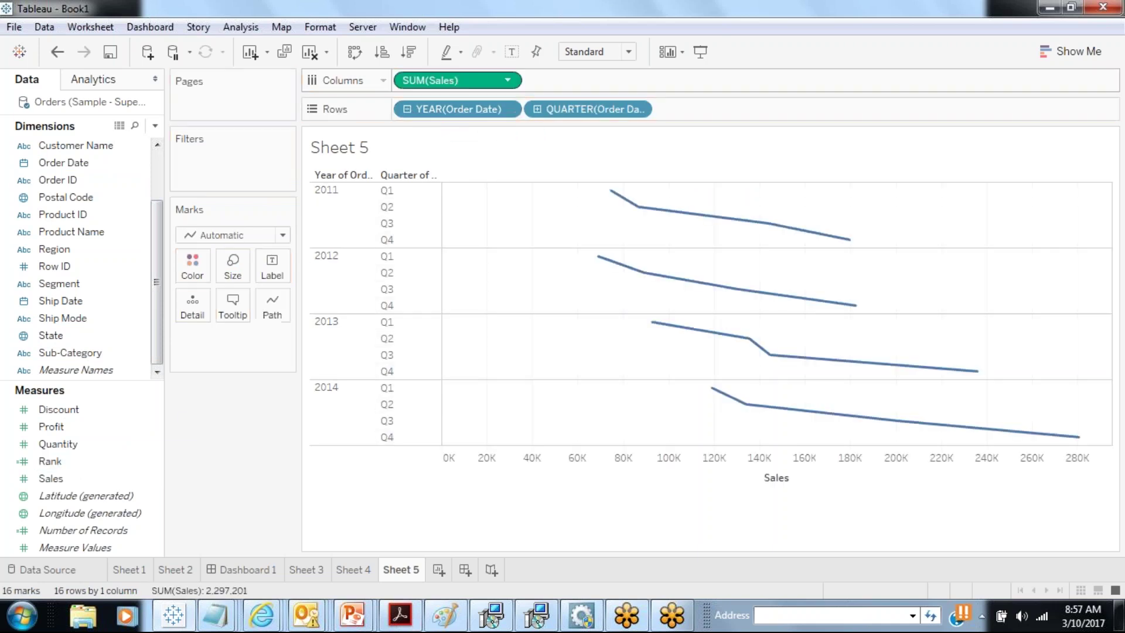
pyautogui.click(1058, 54)
pyautogui.click(990, 184)
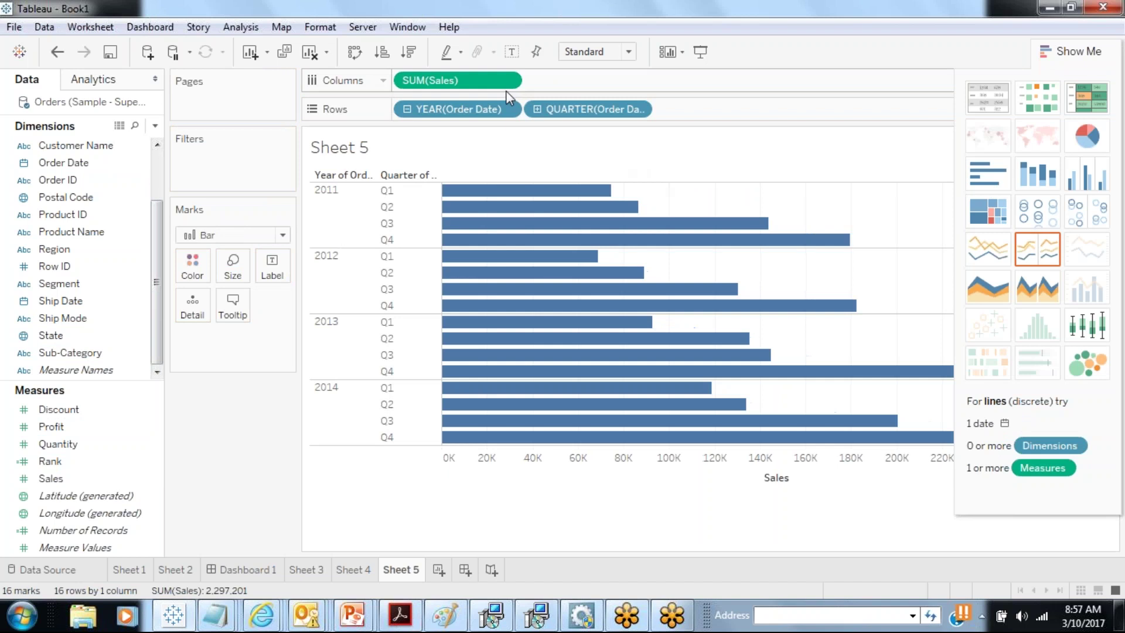
# Apply the YTD Growth quick table calculation to the Sales measure.
pyautogui.click(507, 80)
pyautogui.moveTo(579, 360)
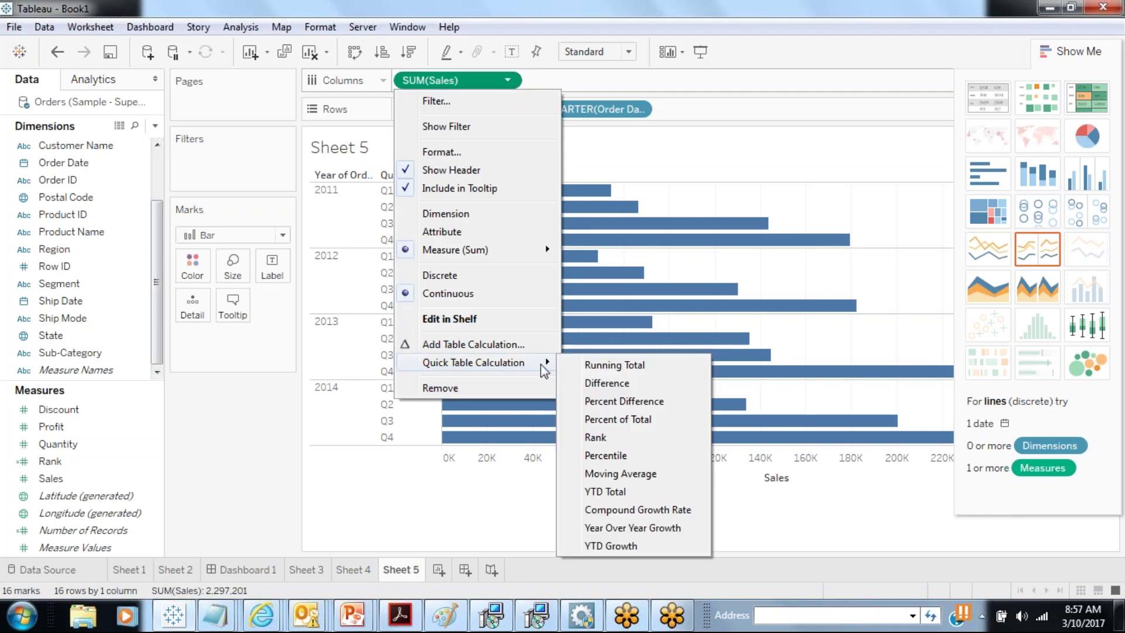
pyautogui.click(603, 547)
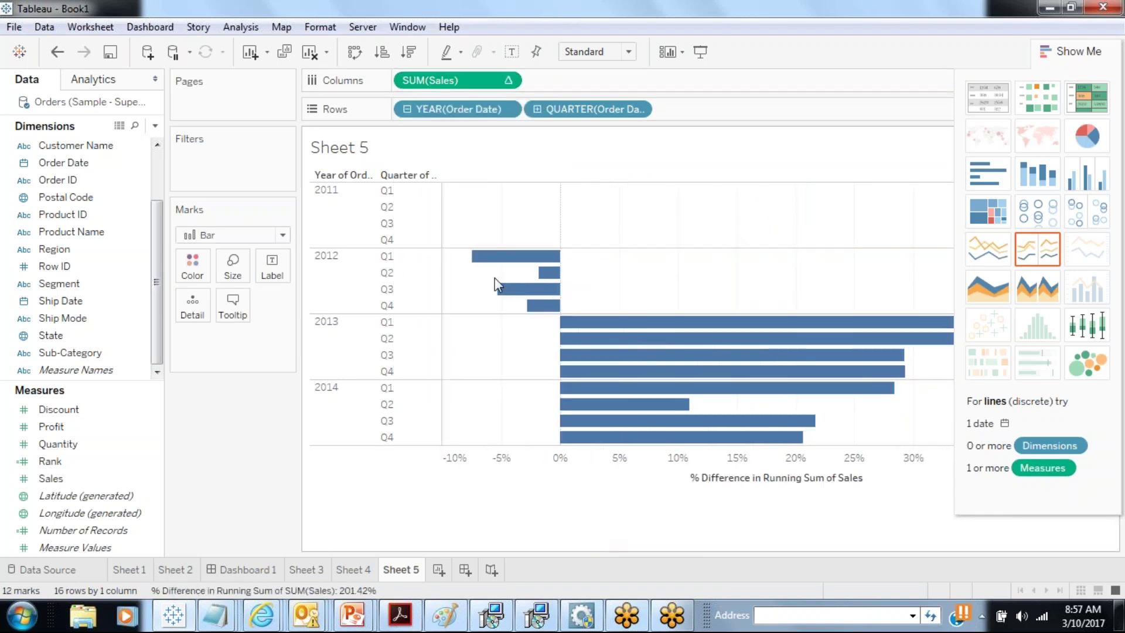
# Try to open the YTD growth measure's formula in the shelf, and inspect its primary and secondary table calculation settings.
pyautogui.doubleClick(470, 86)
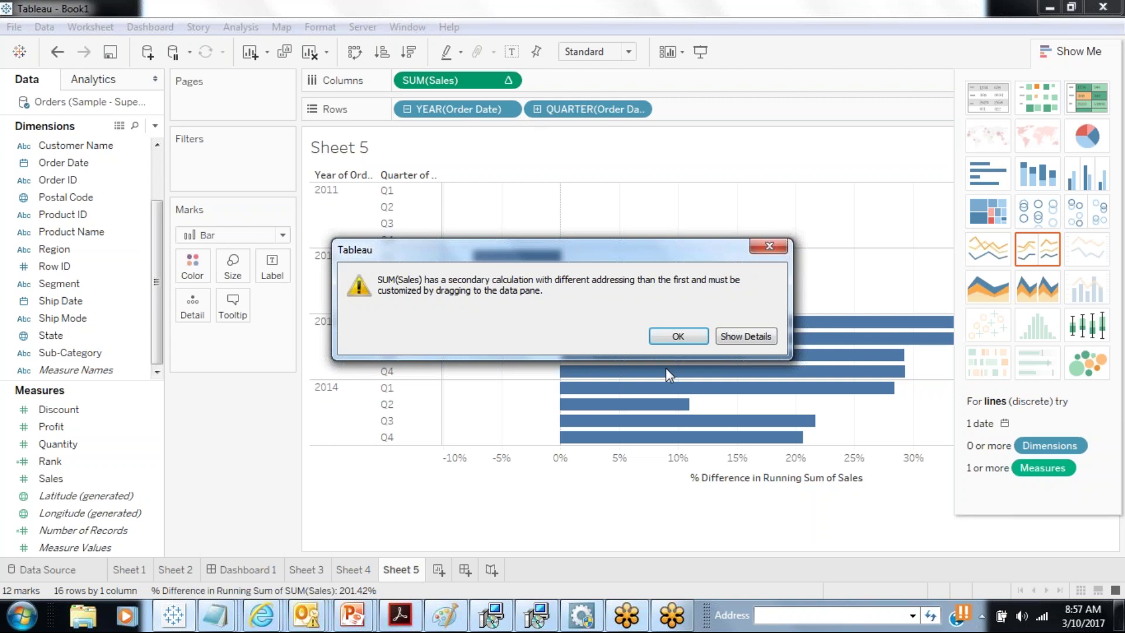
pyautogui.click(677, 336)
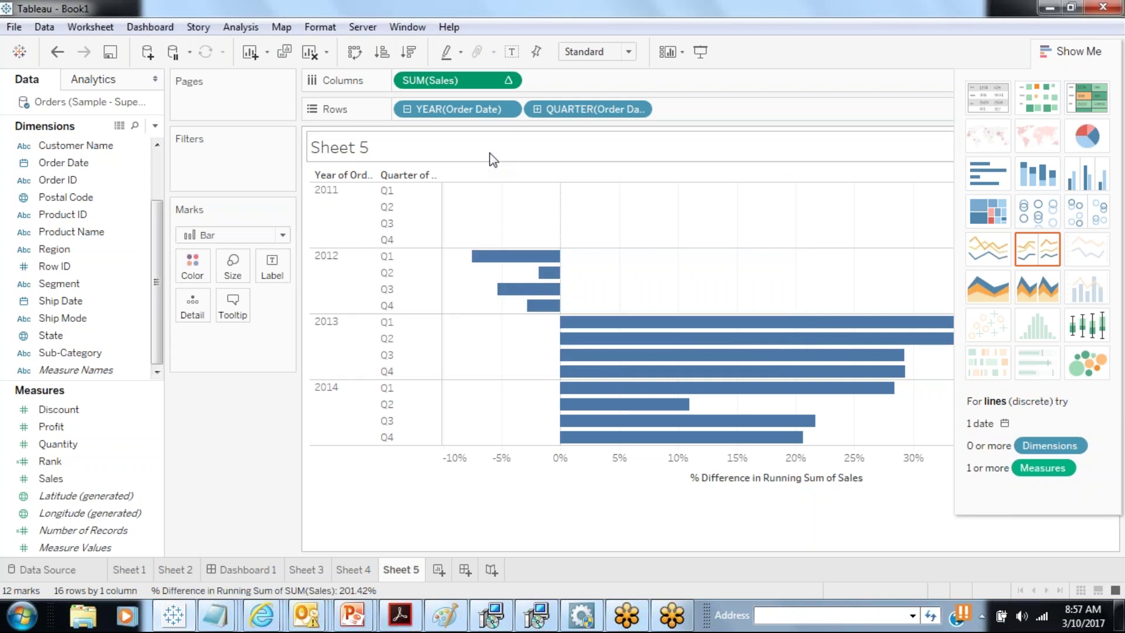
pyautogui.rightClick(458, 90)
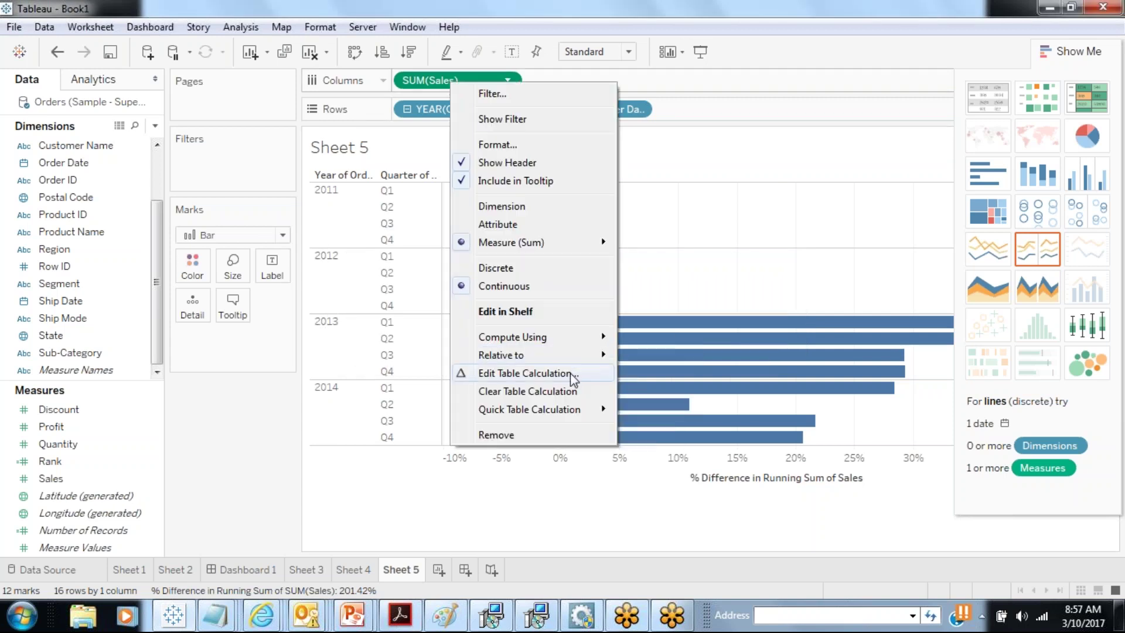
pyautogui.click(572, 373)
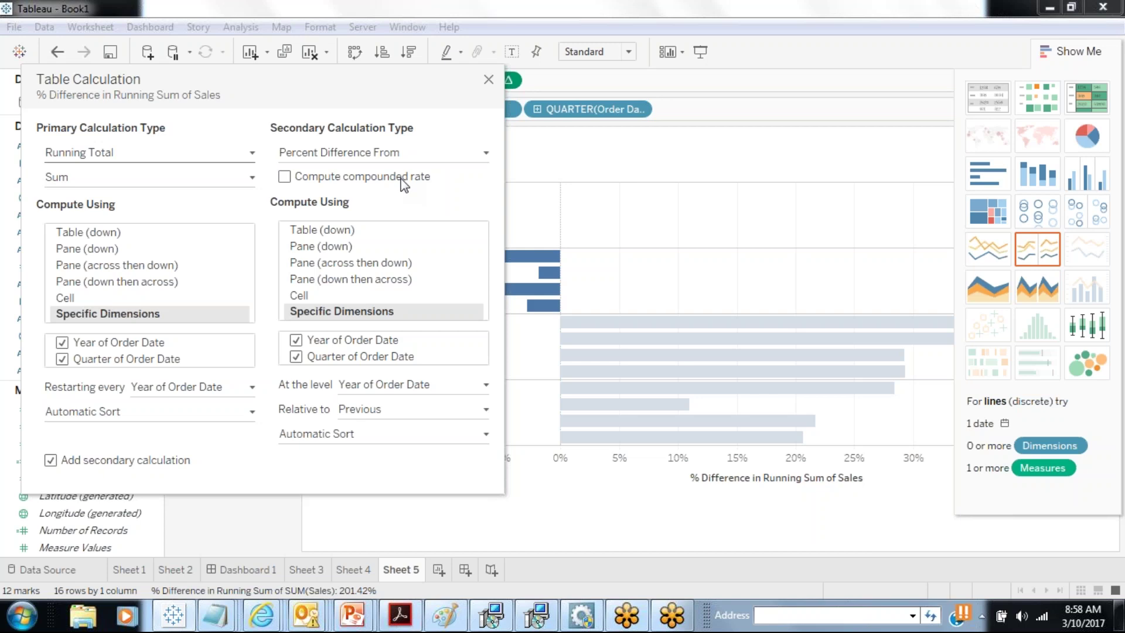
pyautogui.click(488, 79)
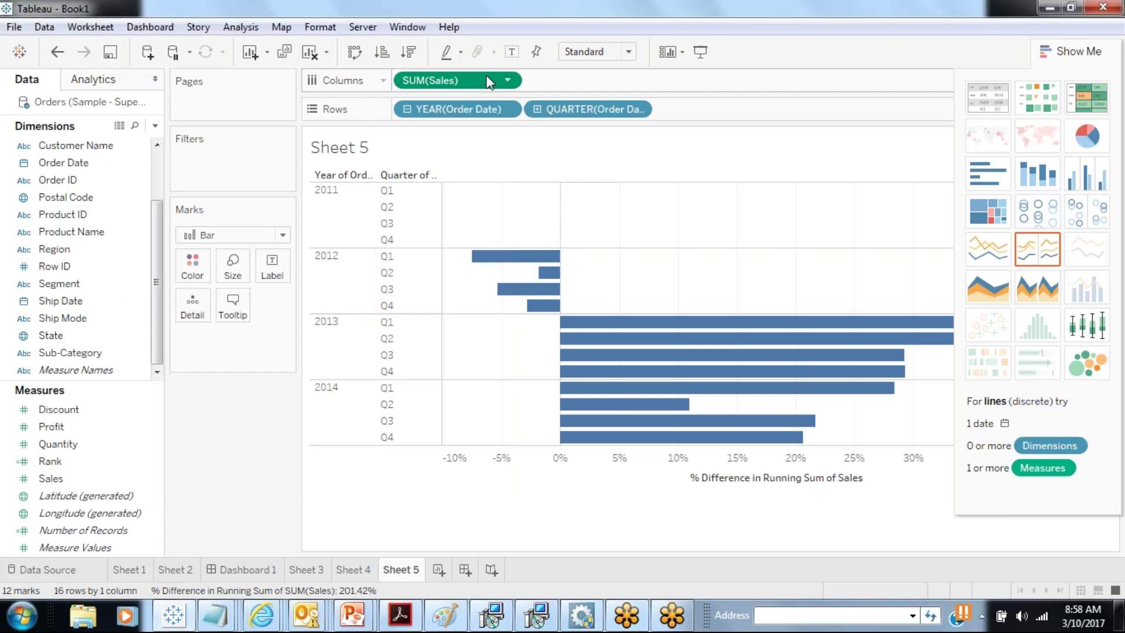